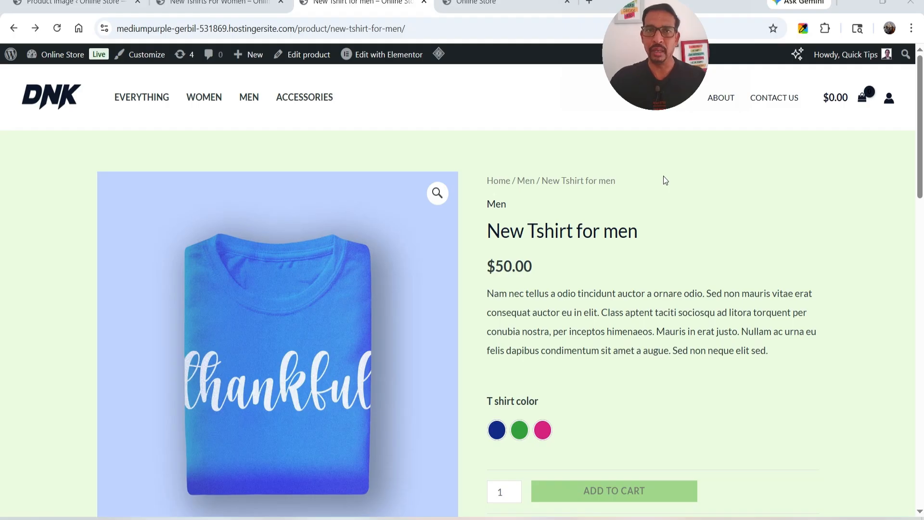
Preview the blue, green and pink colour swatches on the New Tshirt for men product page
scroll(626, 217, "down", 1)
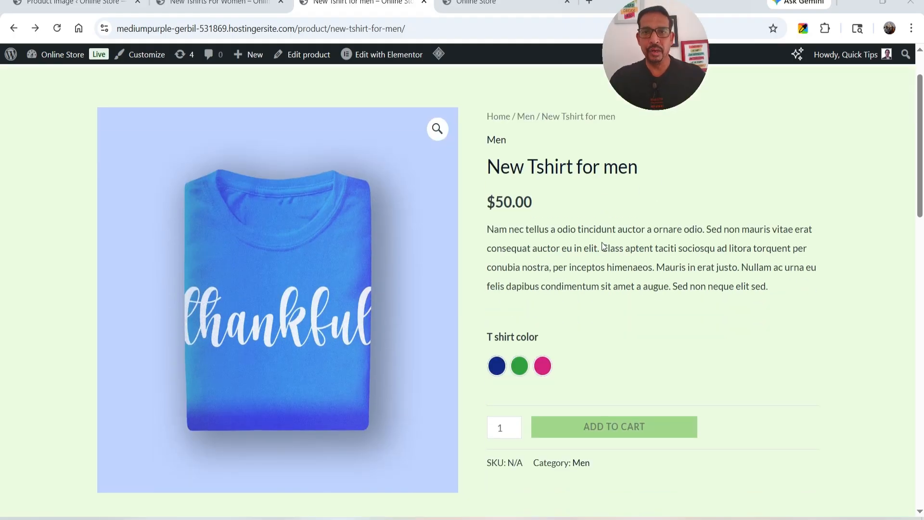
scroll(601, 243, "down", 2)
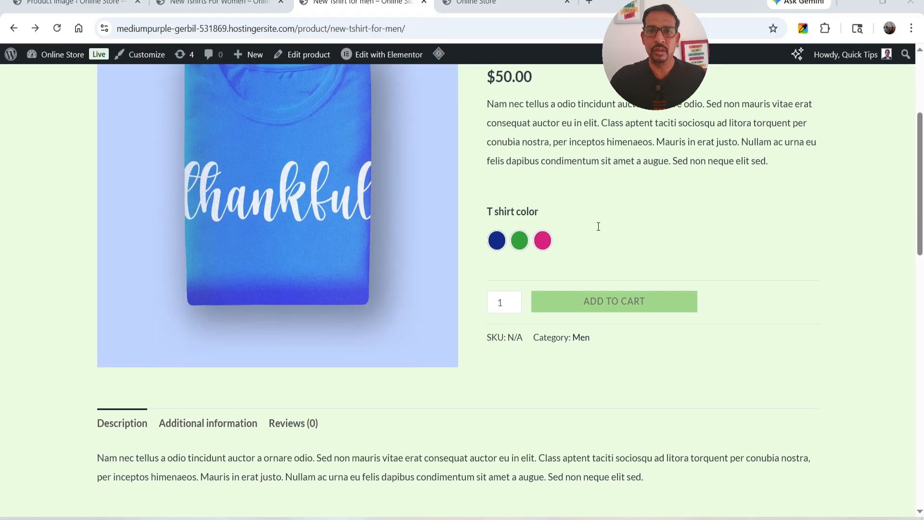
scroll(602, 236, "up", 1)
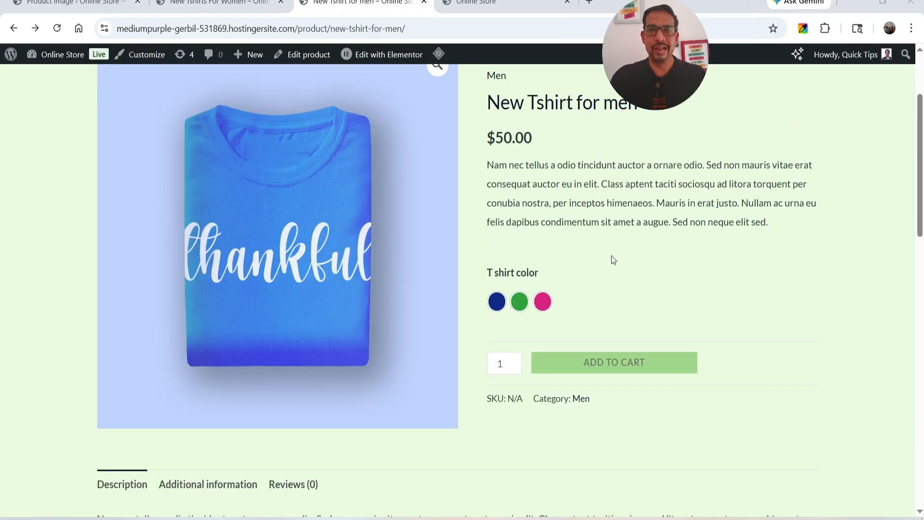
left_click(497, 304)
left_click(519, 302)
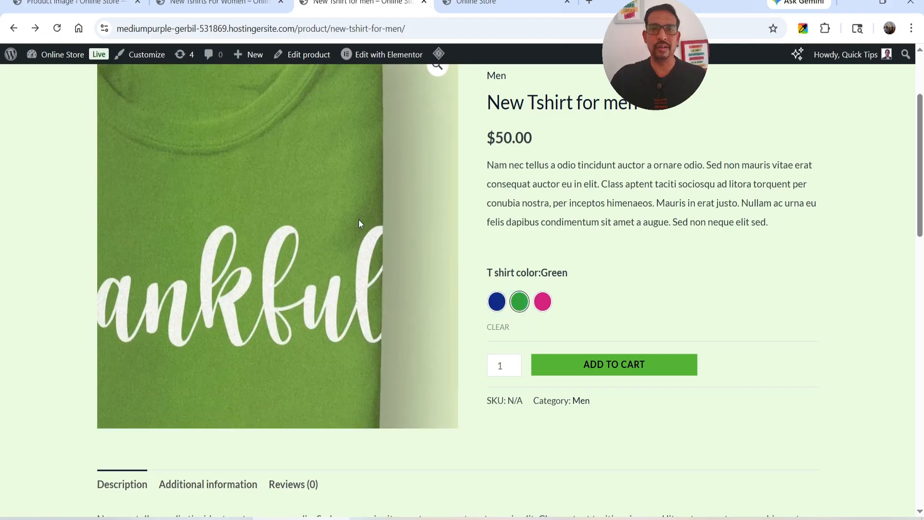
left_click(549, 305)
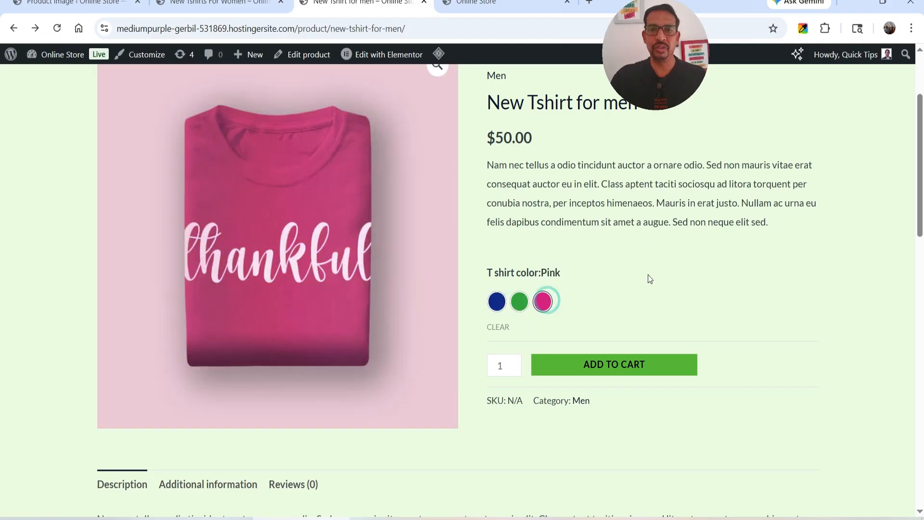
scroll(650, 278, "up", 3)
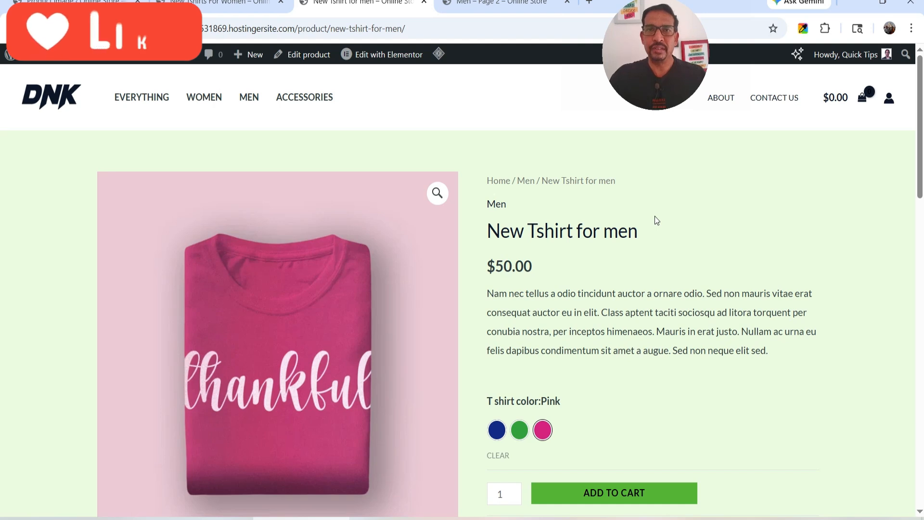
scroll(656, 219, "down", 1)
scroll(656, 220, "down", 1)
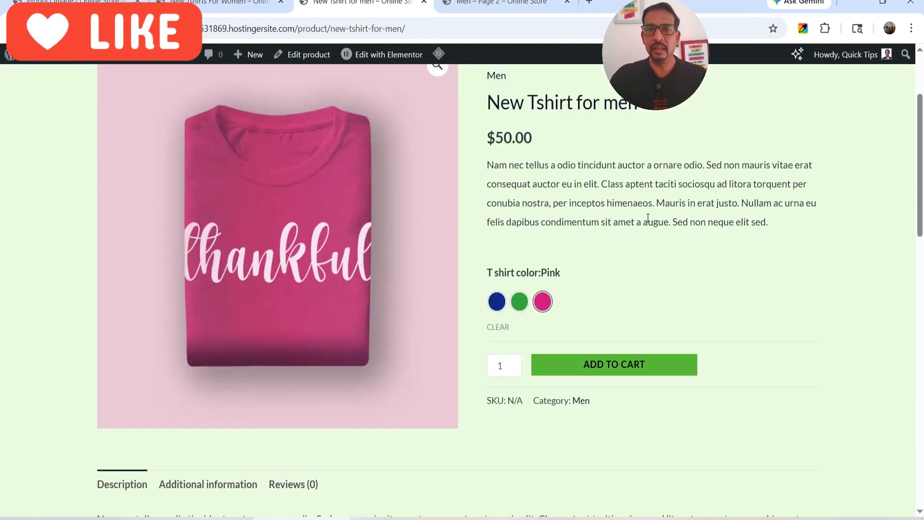
Preview the green and pink swatches of New Tshirt for men on the Men category page and clear the selection
left_click(495, 3)
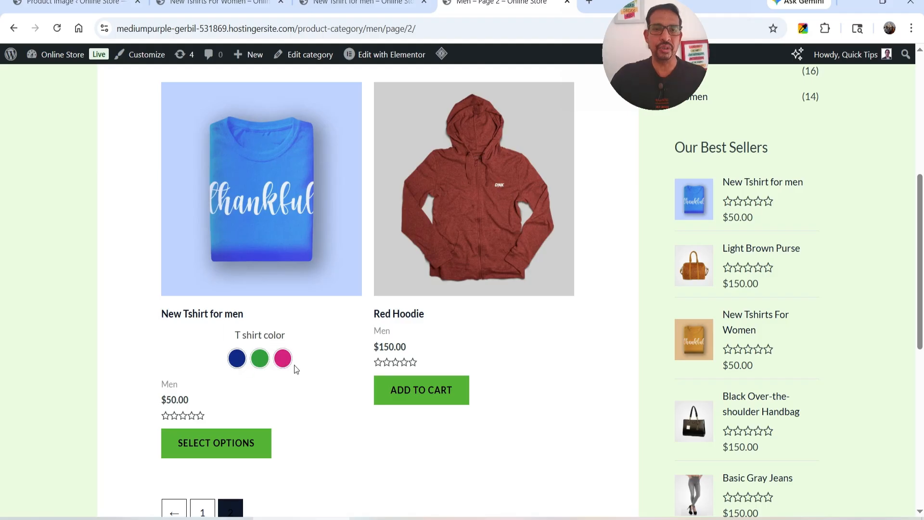
left_click(266, 362)
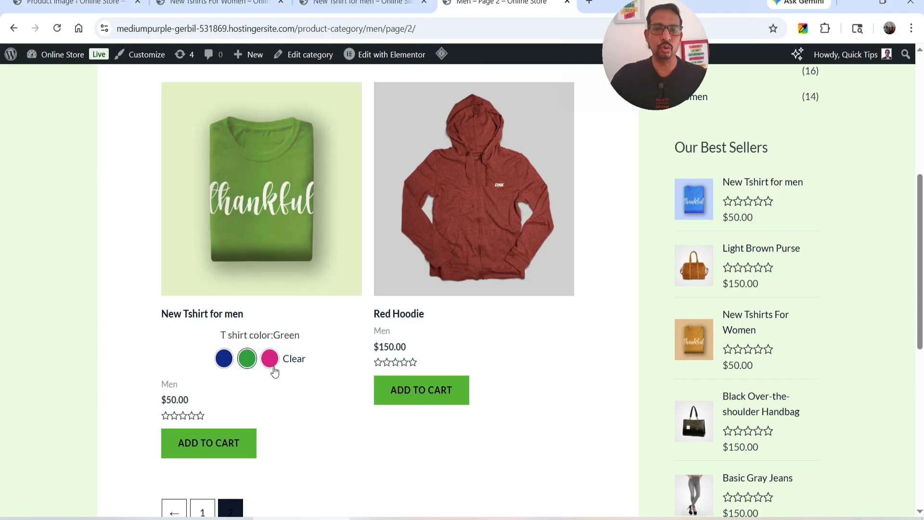
left_click(268, 360)
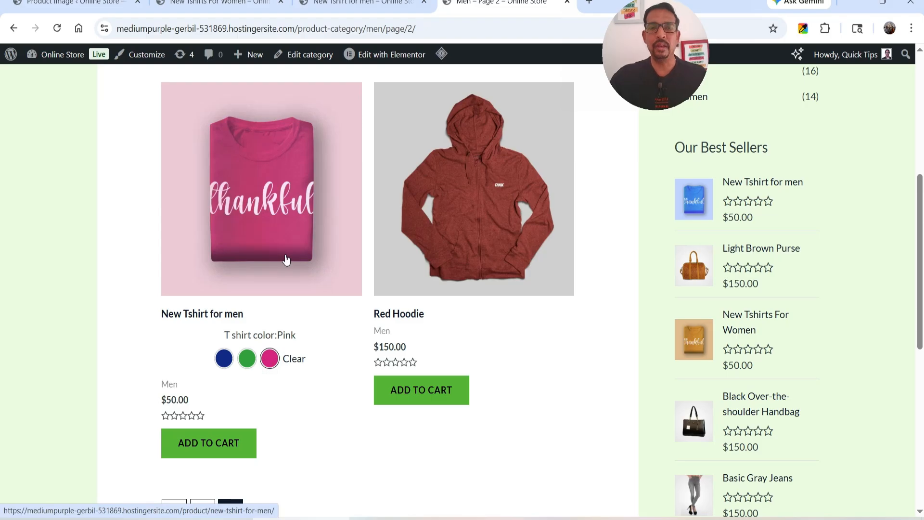
left_click(291, 361)
Preview the pink image swatch and its tooltip on the New Tshirts For Women product page
left_click(185, 1)
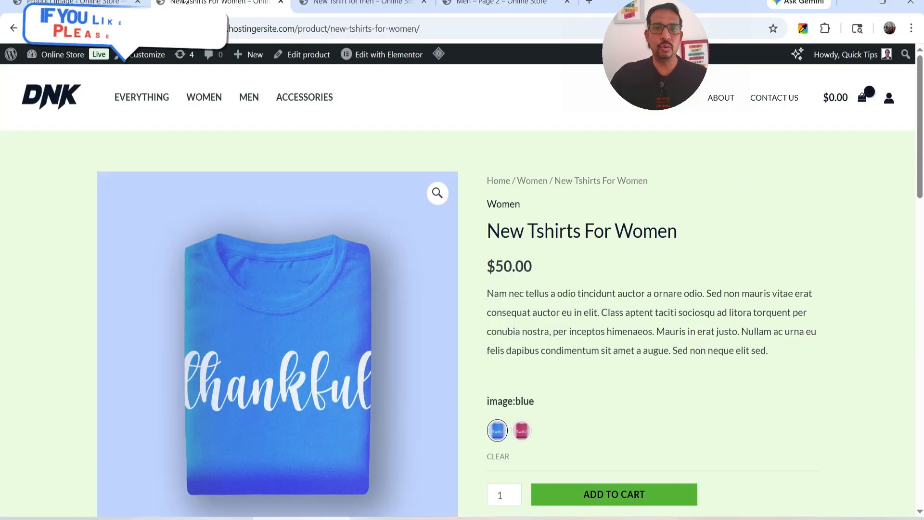
scroll(655, 270, "down", 3)
mouse_move(520, 313)
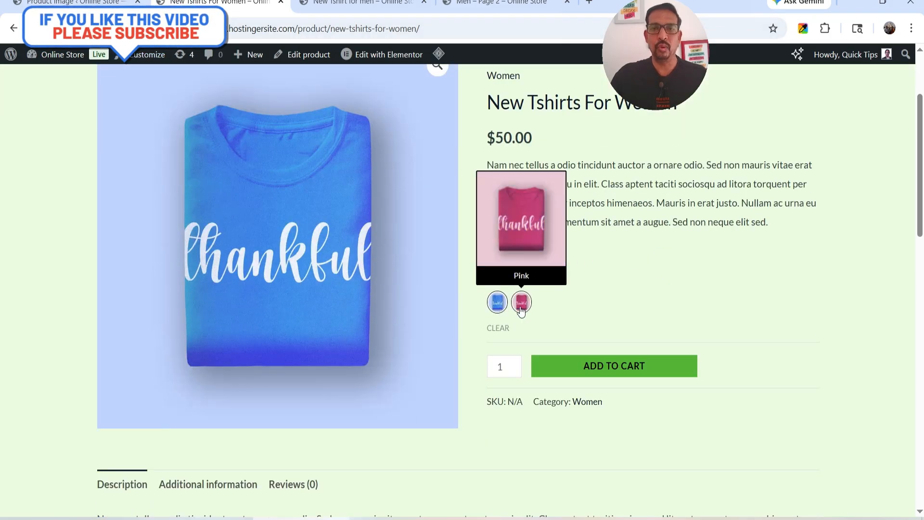
left_click(523, 306)
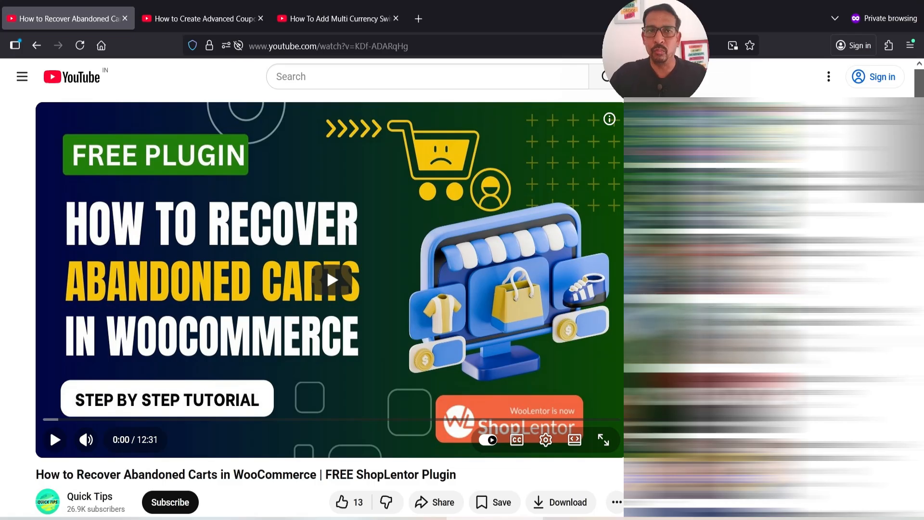
Look over the advanced coupons and multi-currency tutorial videos, plus ShopLentor's variation swatches and pricing web pages
left_click(194, 18)
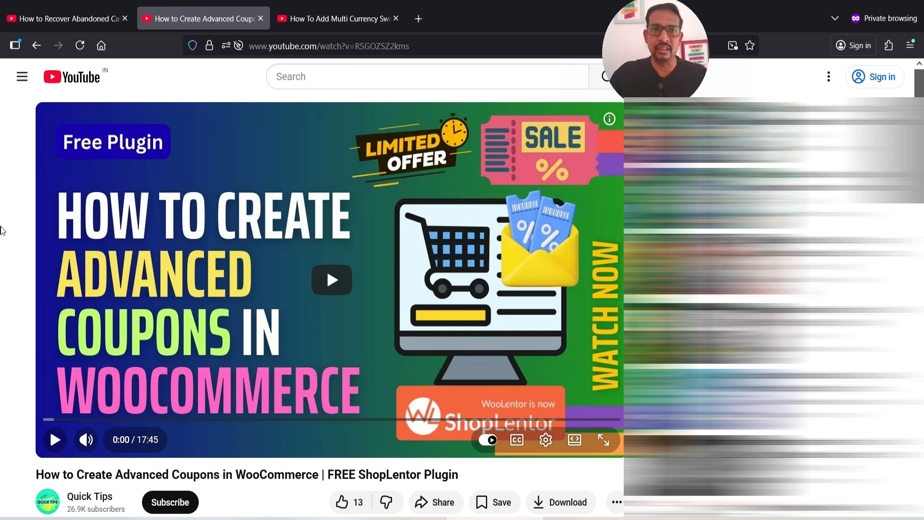
left_click(325, 23)
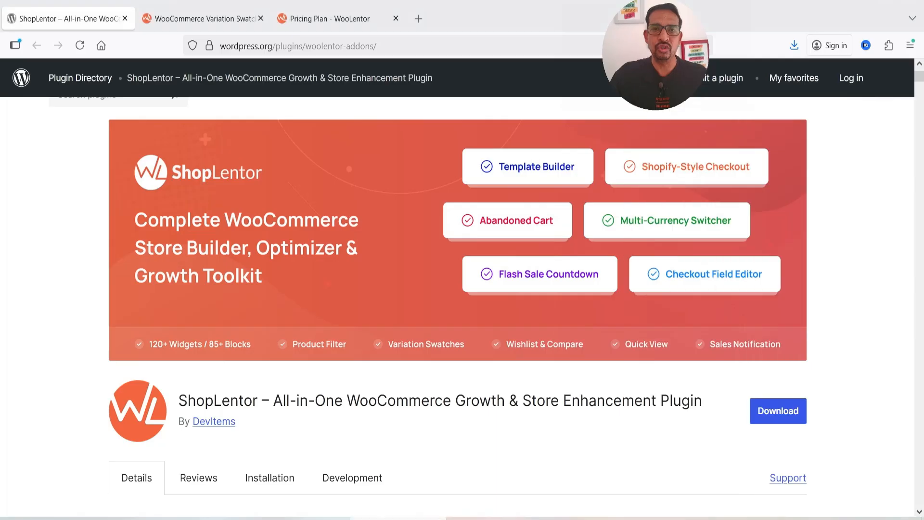
left_click(210, 10)
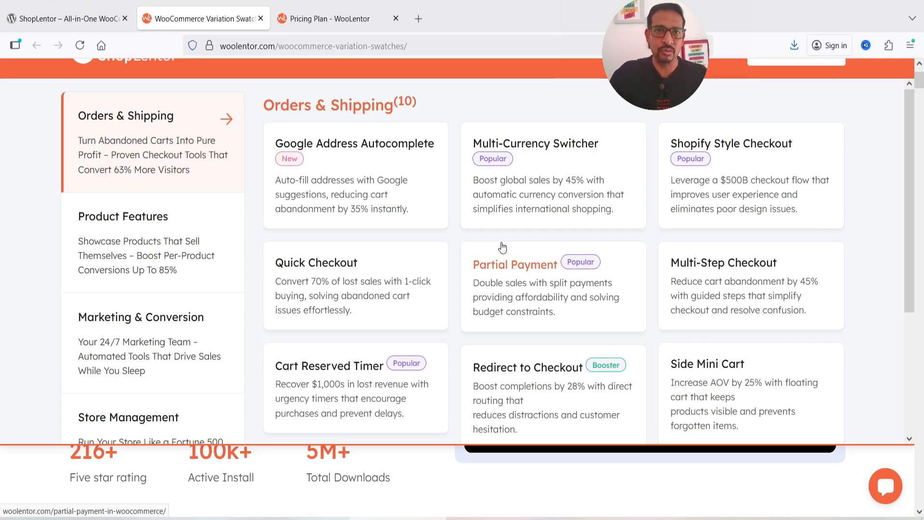
left_click(311, 25)
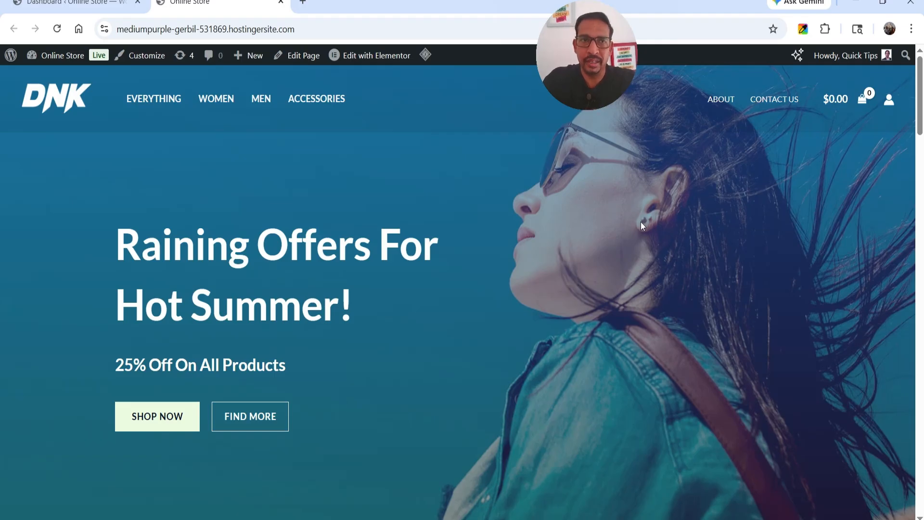
Go to the WordPress dashboard and search for "shoplentor" among the plugins available to add
left_click(72, 4)
scroll(16, 356, "down", 5)
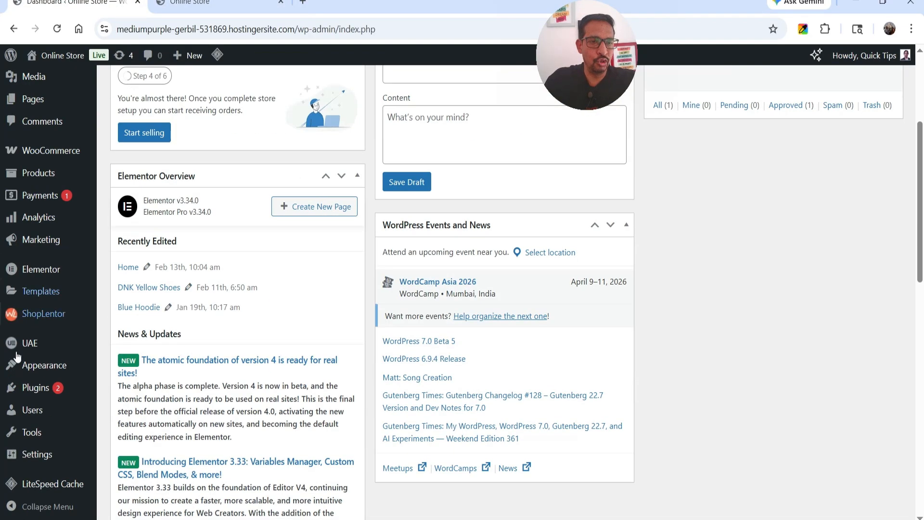
left_click(134, 410)
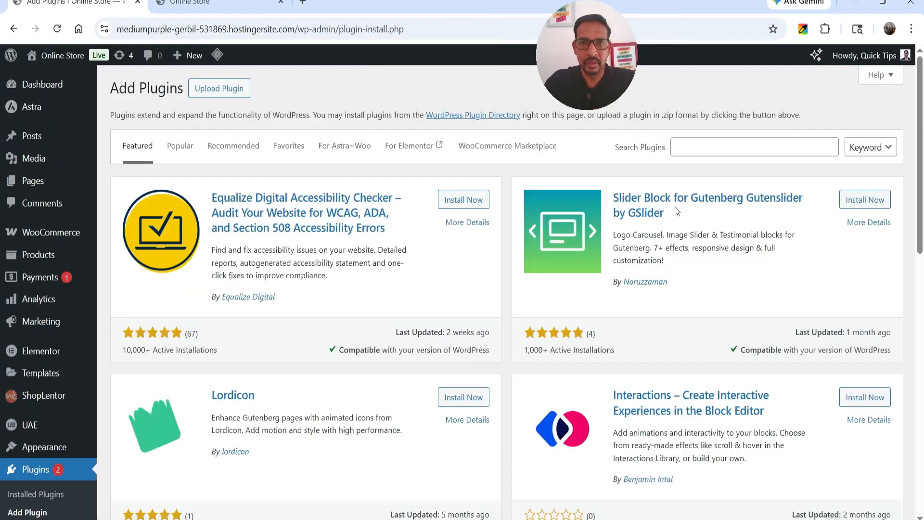
left_click(698, 147)
type("shoplentor")
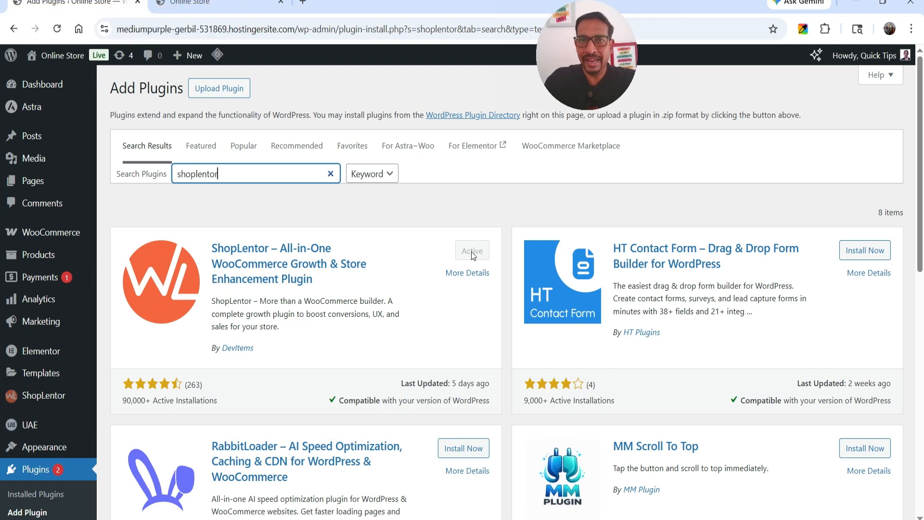
Open the ShopLentor settings and display its list of modules
mouse_move(48, 401)
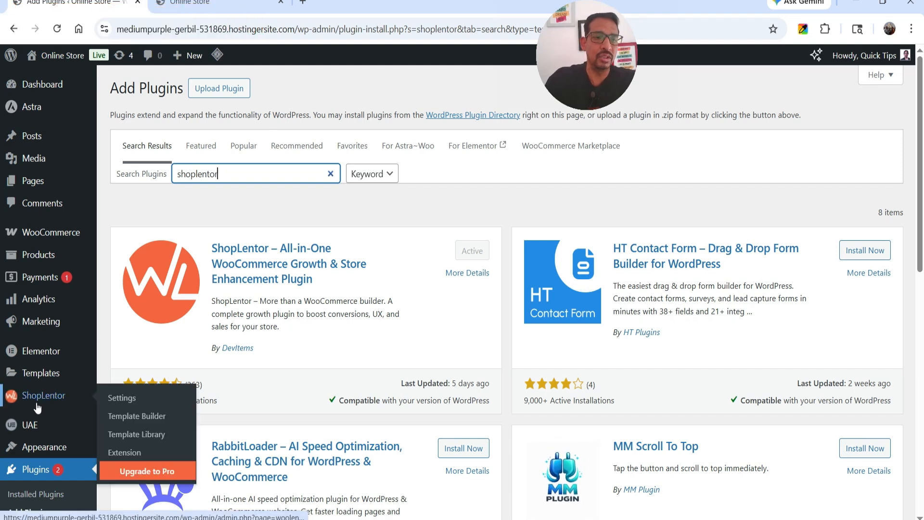
left_click(49, 401)
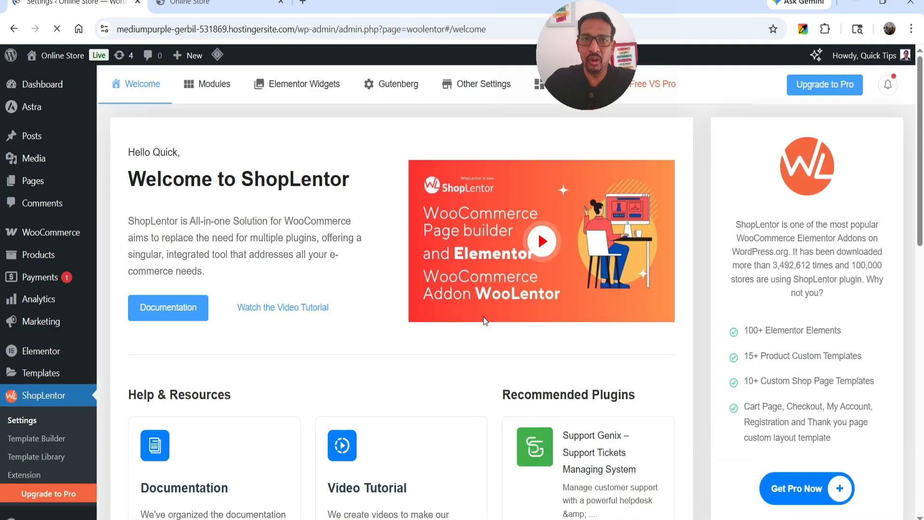
scroll(494, 261, "down", 1)
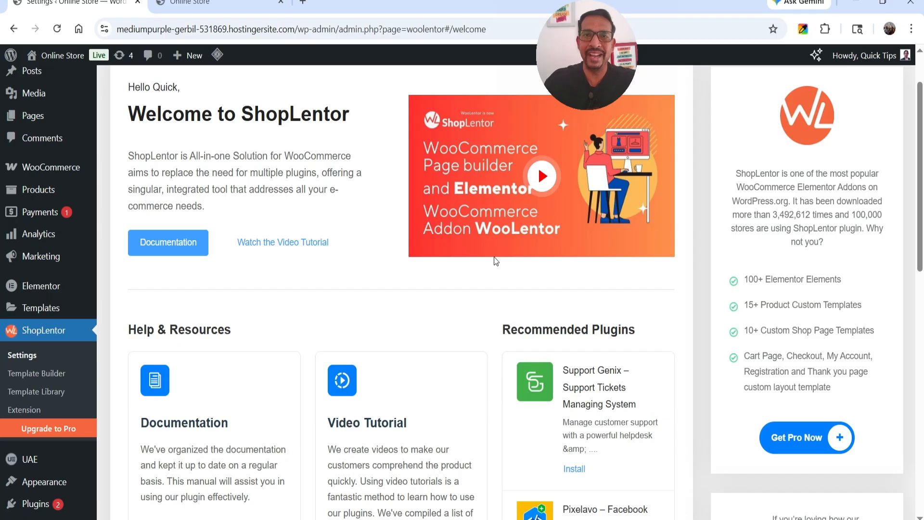
scroll(413, 277, "up", 2)
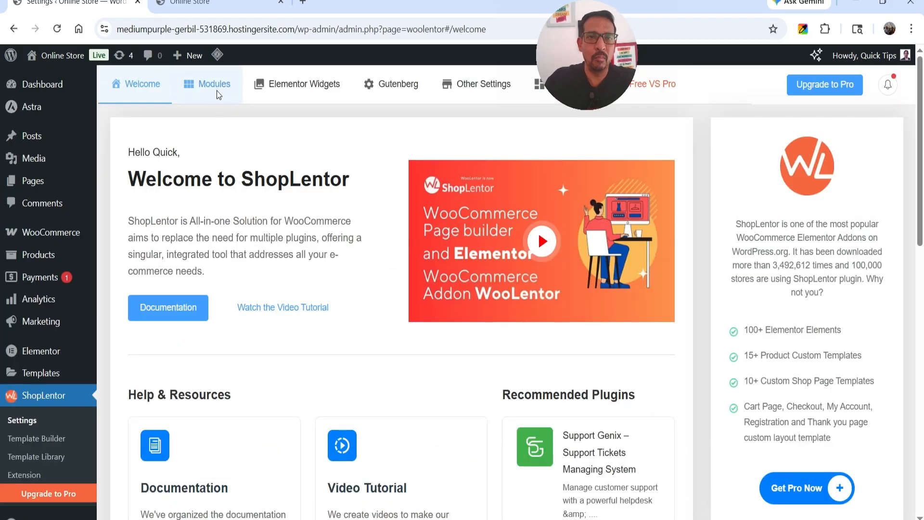
left_click(211, 85)
Enable the Variation Swatches module and turn on its swatches for shop and archive pages
scroll(319, 166, "down", 2)
scroll(391, 283, "up", 2)
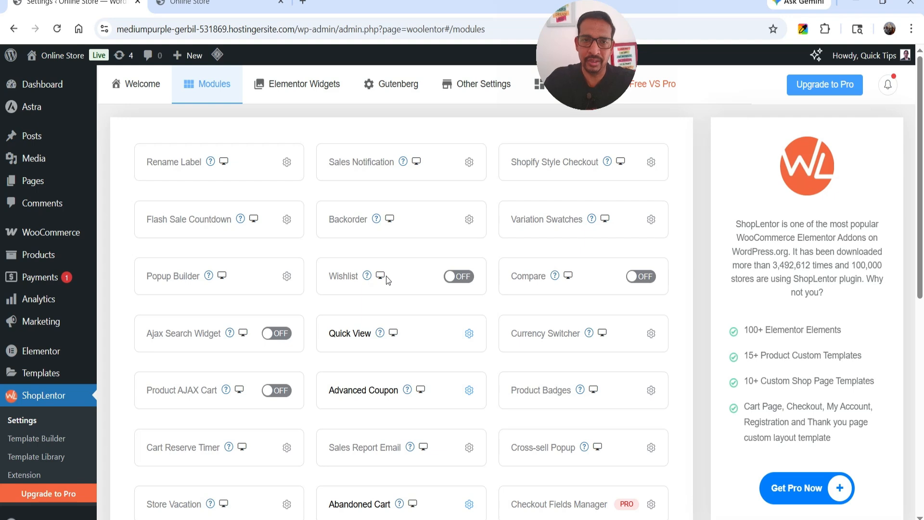
scroll(511, 402, "down", 4)
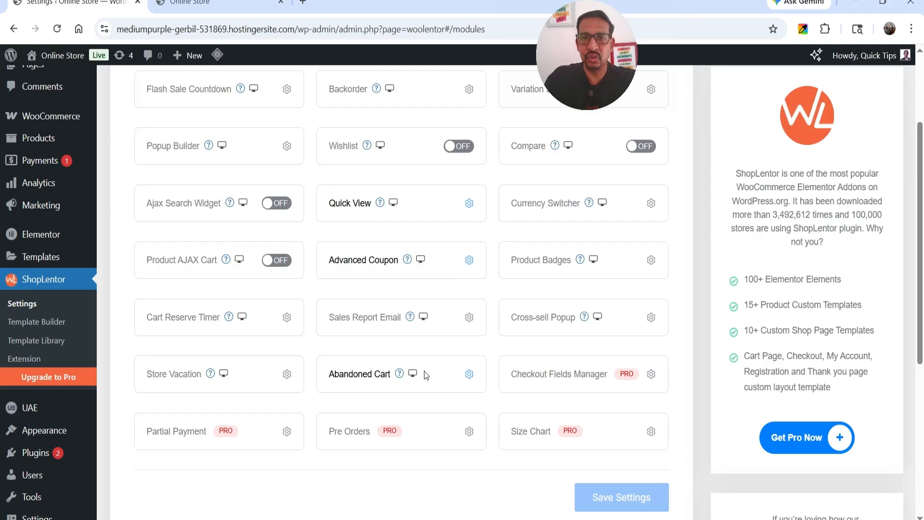
scroll(424, 371, "up", 4)
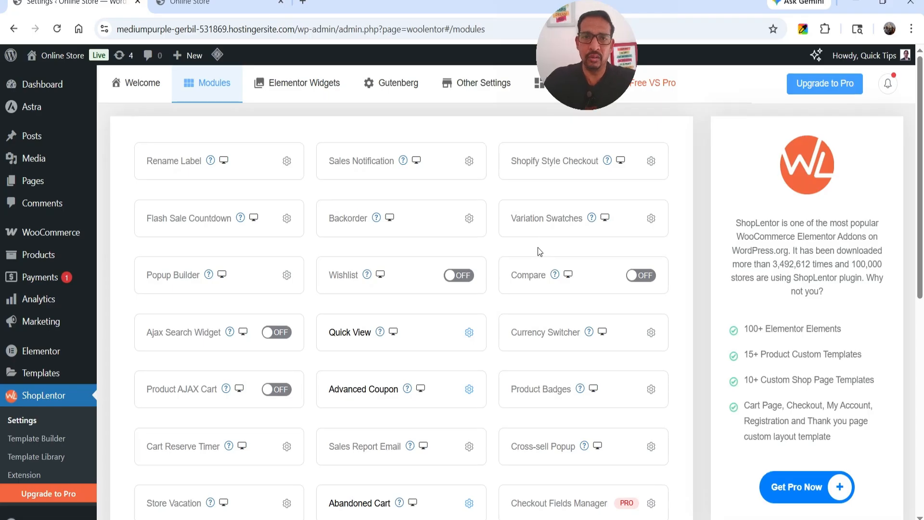
scroll(555, 231, "down", 6)
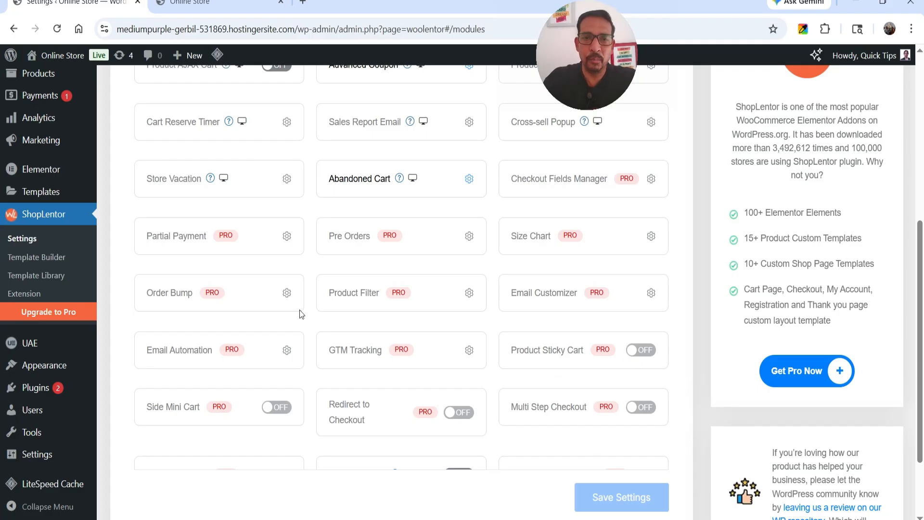
scroll(300, 314, "up", 6)
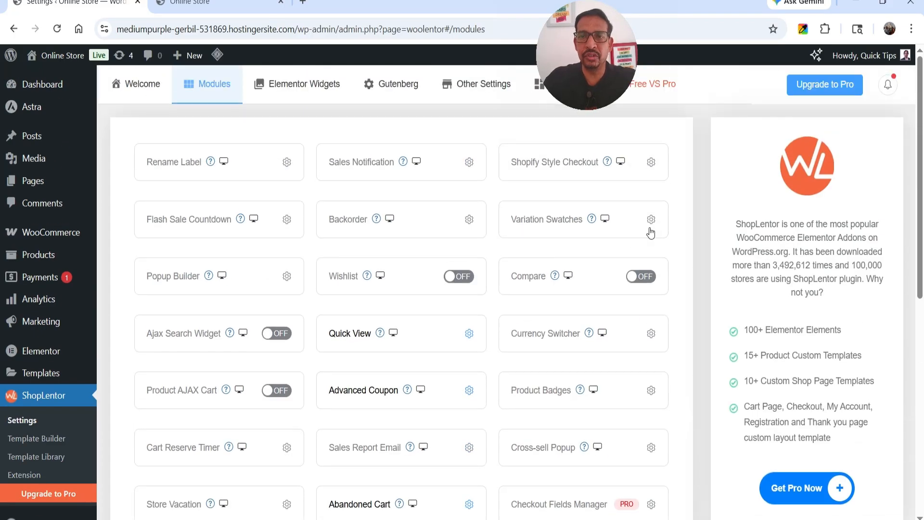
left_click(651, 219)
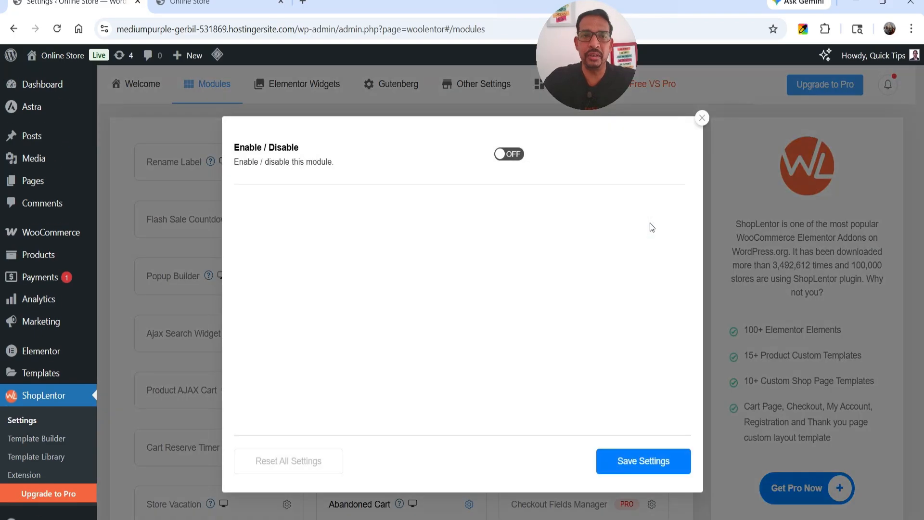
left_click(500, 156)
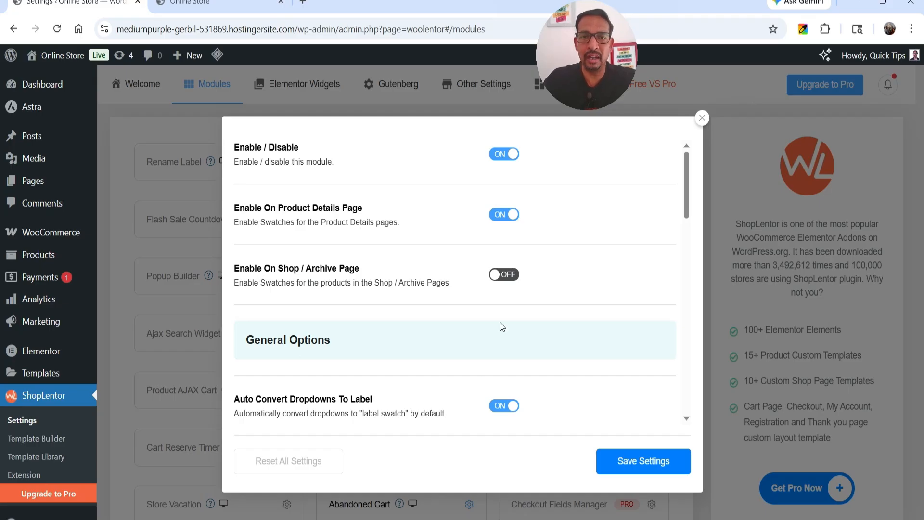
left_click(504, 280)
Turn on Swatch Image as Tooltip in the Variation Swatches general options
scroll(501, 262, "down", 3)
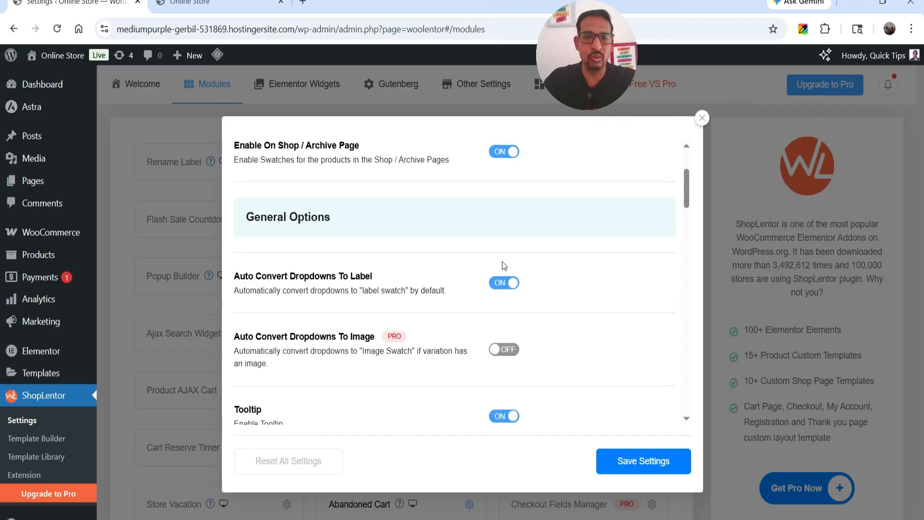
scroll(417, 244, "down", 1)
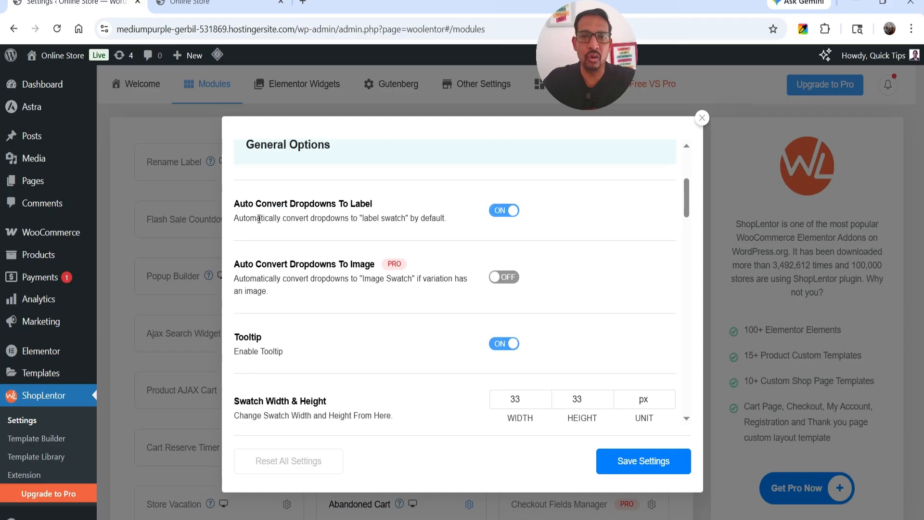
scroll(504, 222, "down", 1)
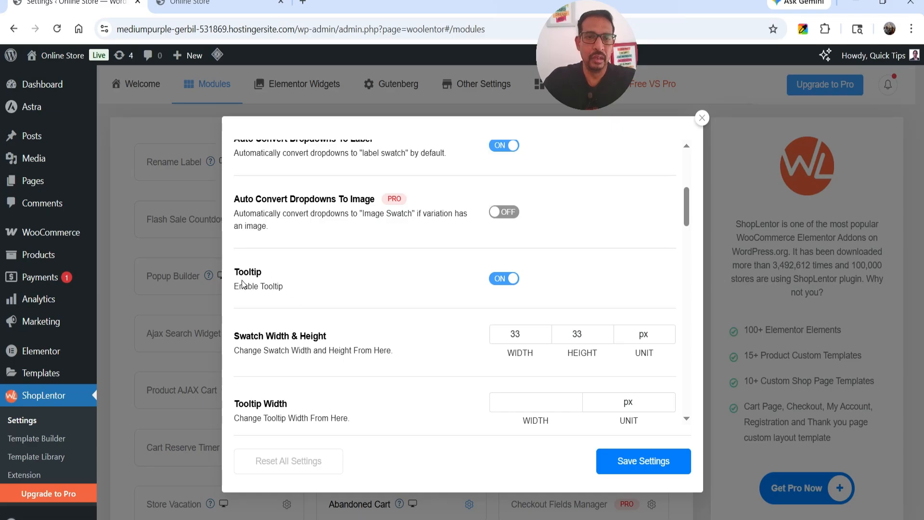
scroll(462, 255, "down", 1)
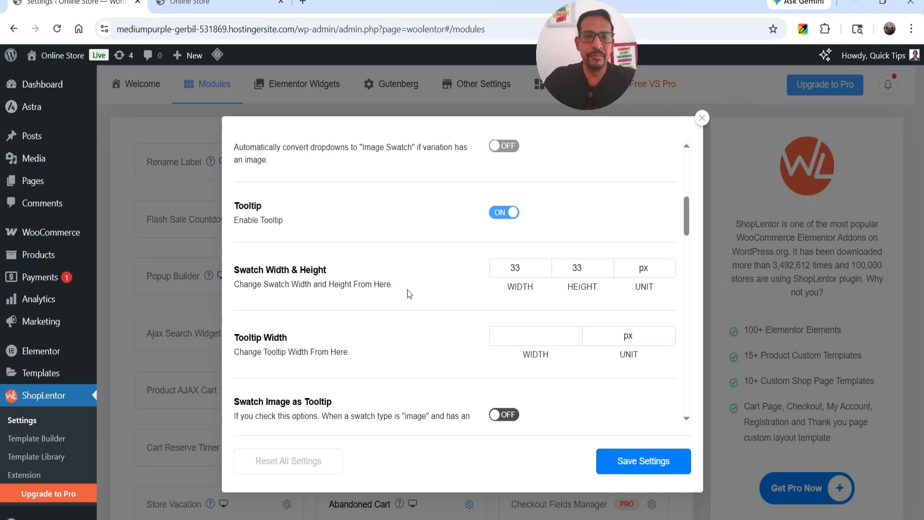
scroll(311, 231, "down", 2)
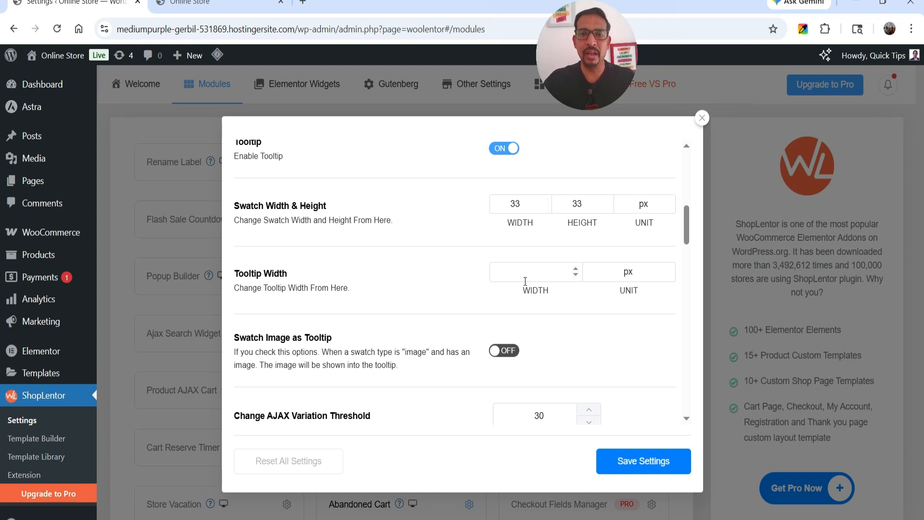
scroll(451, 256, "down", 3)
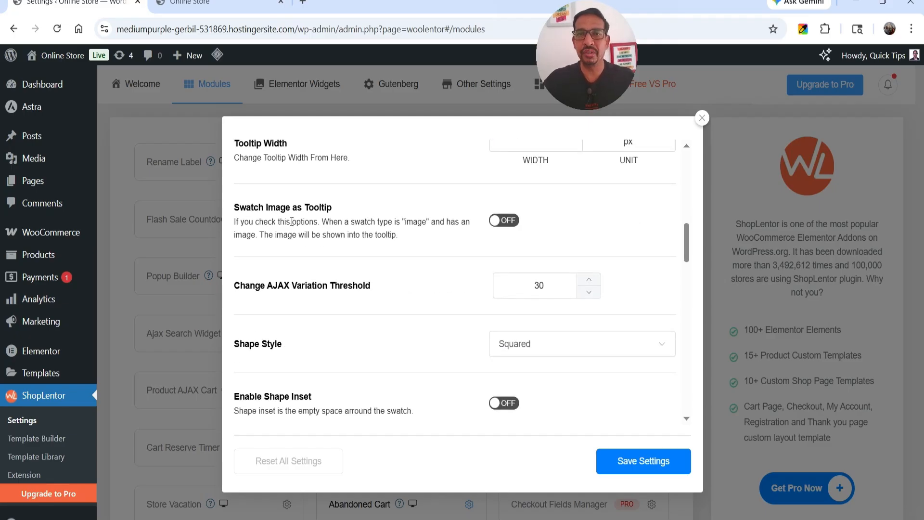
left_click(501, 223)
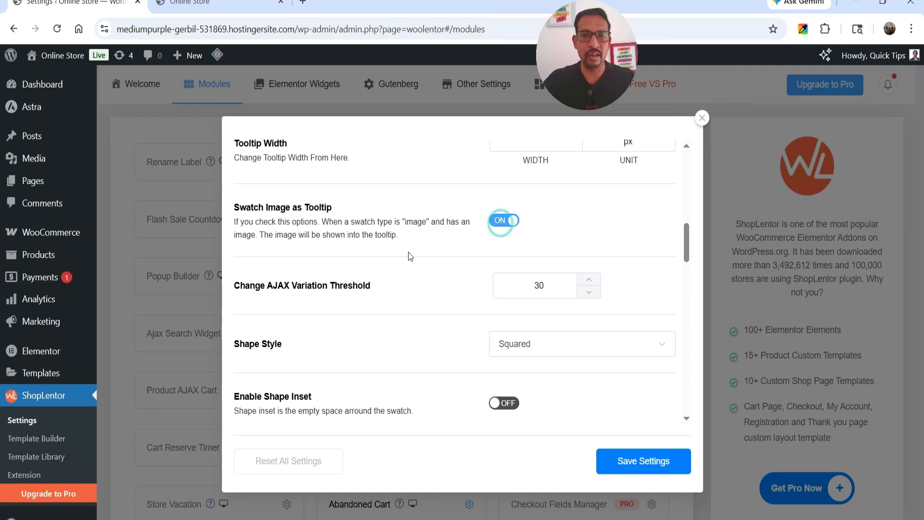
Choose the Squared shape style for the swatches and enable Shape Inset
scroll(410, 256, "down", 2)
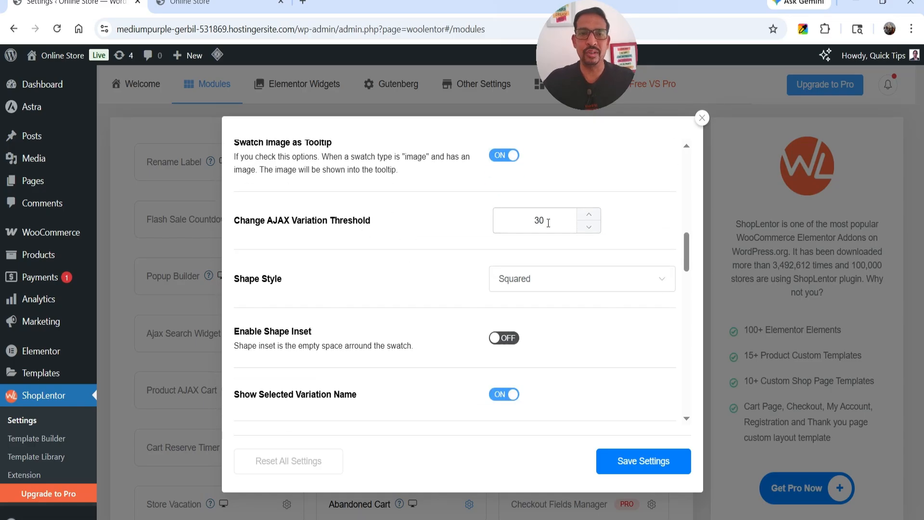
scroll(413, 251, "down", 2)
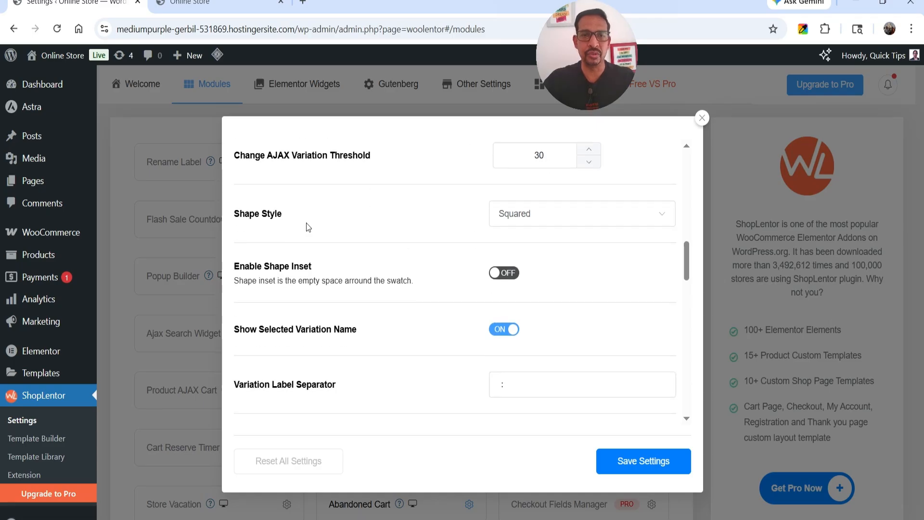
left_click(563, 220)
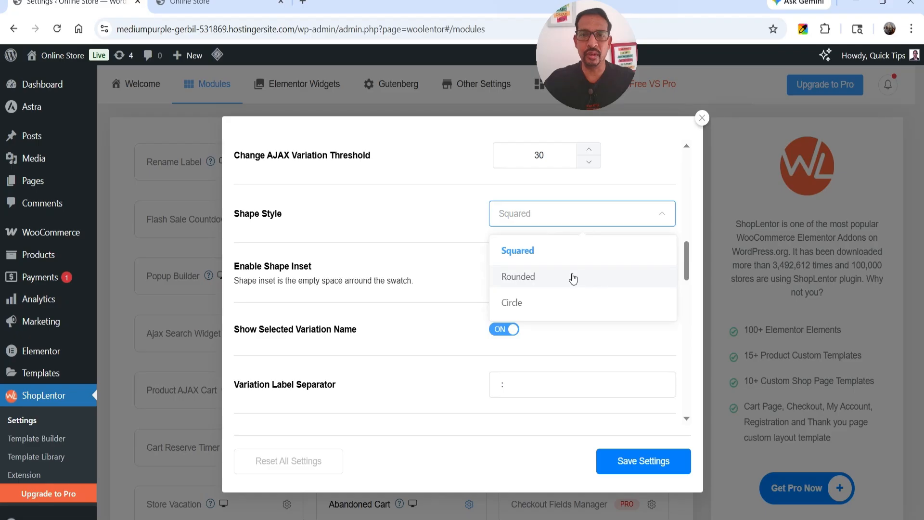
left_click(530, 250)
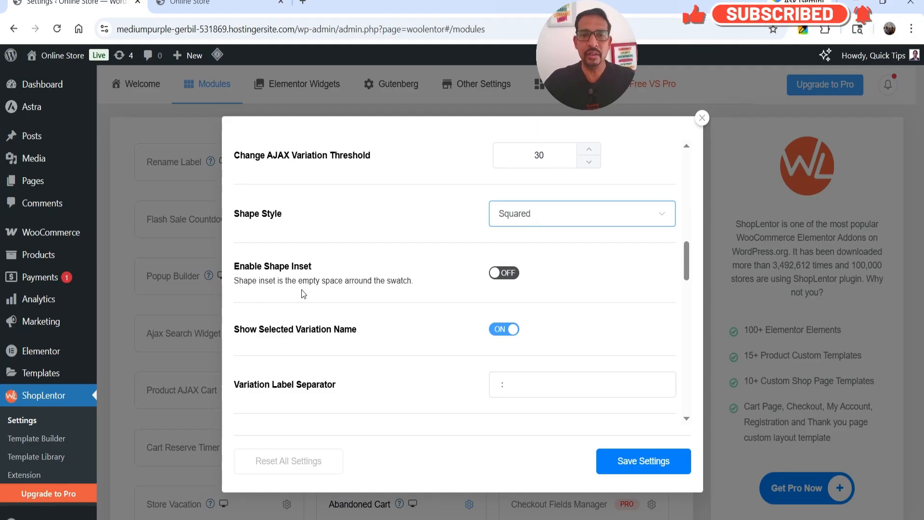
left_click(499, 276)
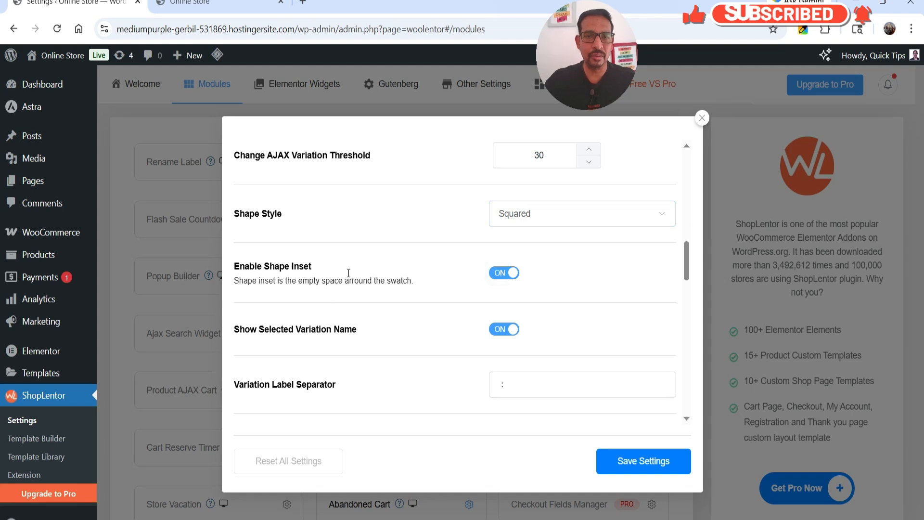
Look over the choices for Disabled Attribute Type and leave the setting unselected
scroll(330, 231, "down", 1)
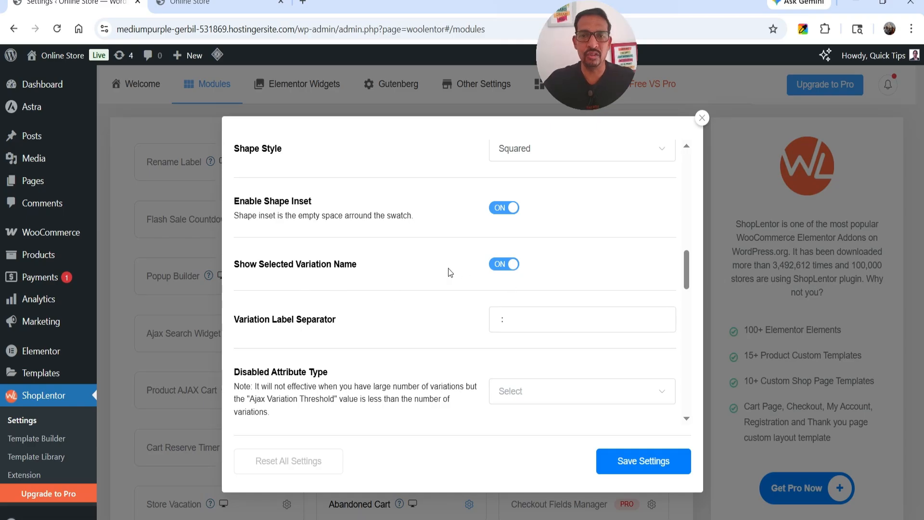
scroll(448, 266, "down", 2)
scroll(405, 264, "down", 3)
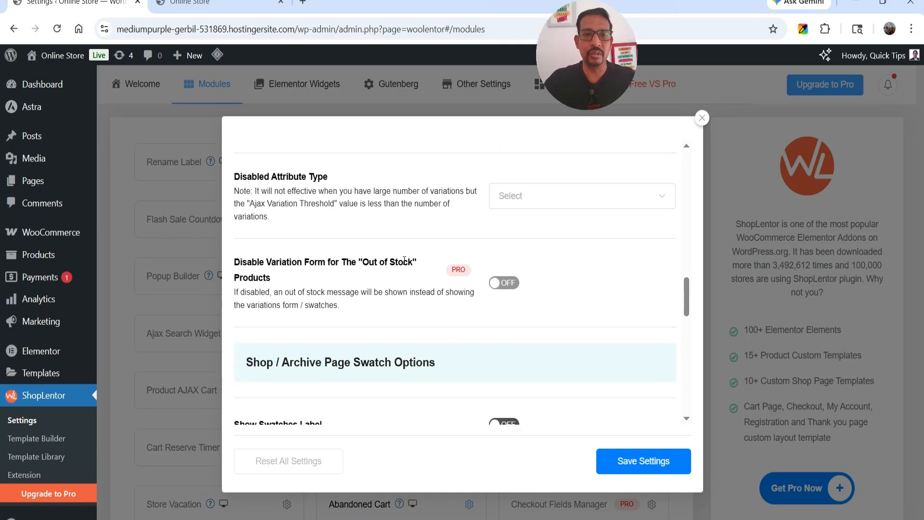
left_click(544, 207)
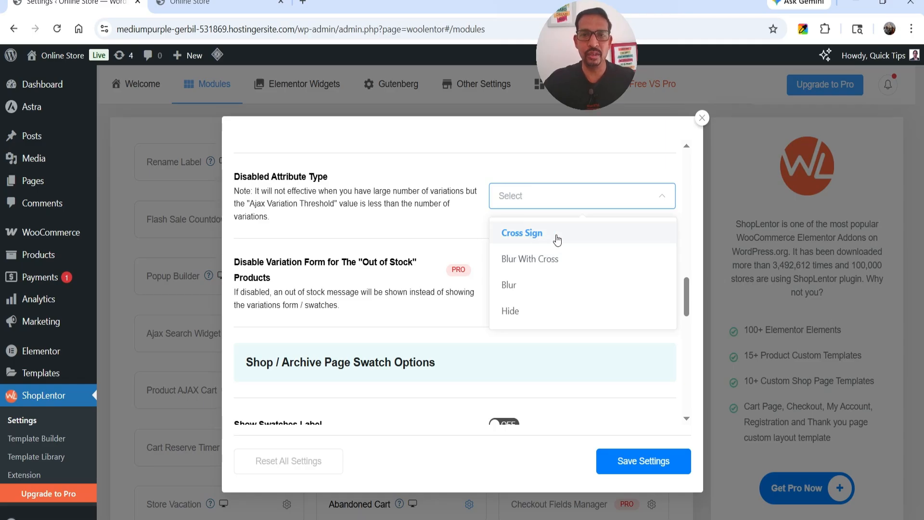
left_click(364, 226)
scroll(370, 231, "down", 3)
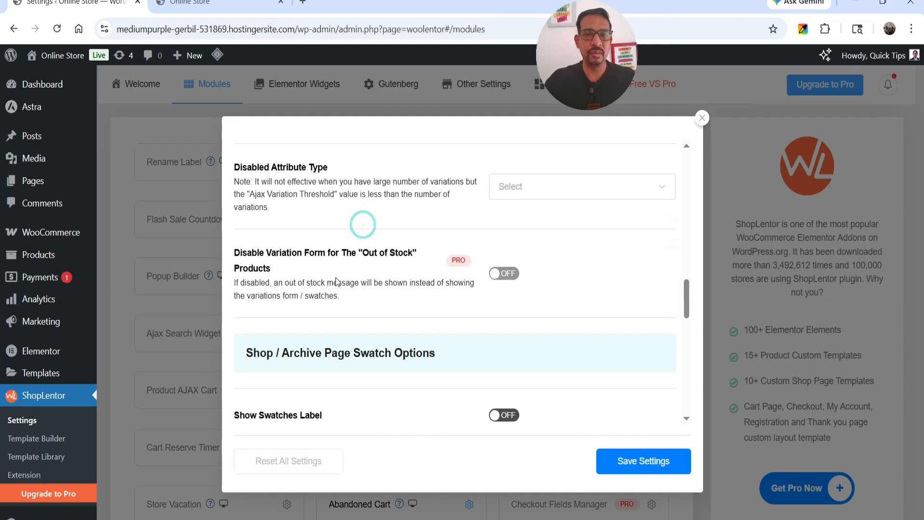
Turn on Show Swatches Label in the shop and archive page swatch options
scroll(378, 238, "up", 1)
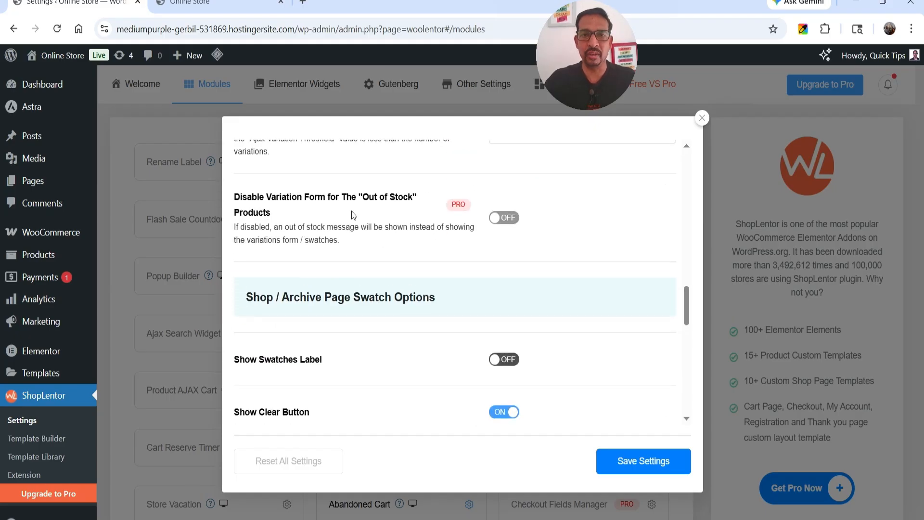
scroll(411, 232, "down", 1)
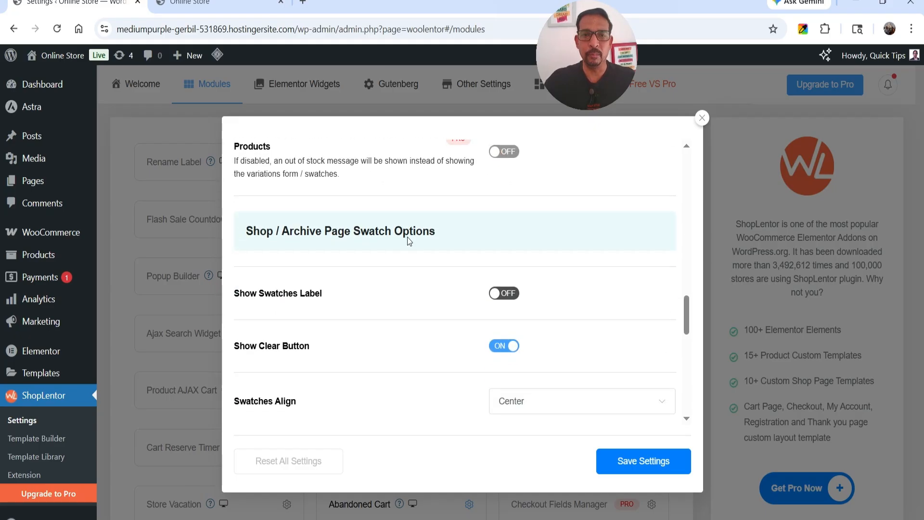
scroll(407, 237, "down", 2)
left_click(510, 169)
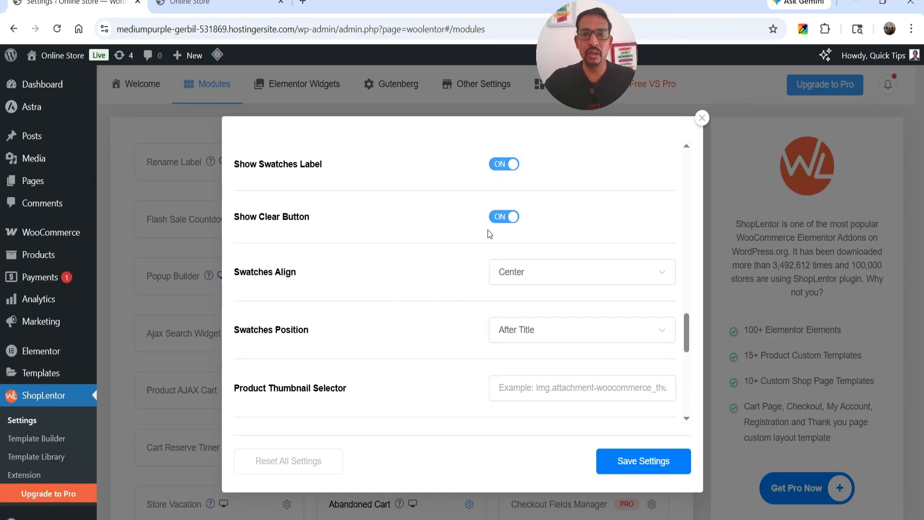
Keep the shop page swatches aligned to Center and choose After Title as their position
scroll(426, 252, "down", 2)
scroll(425, 251, "up", 1)
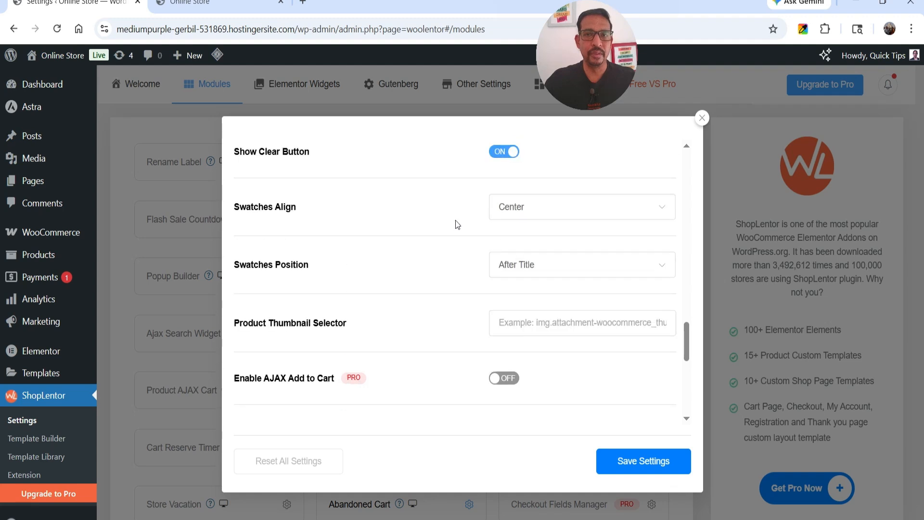
left_click(559, 213)
left_click(559, 213)
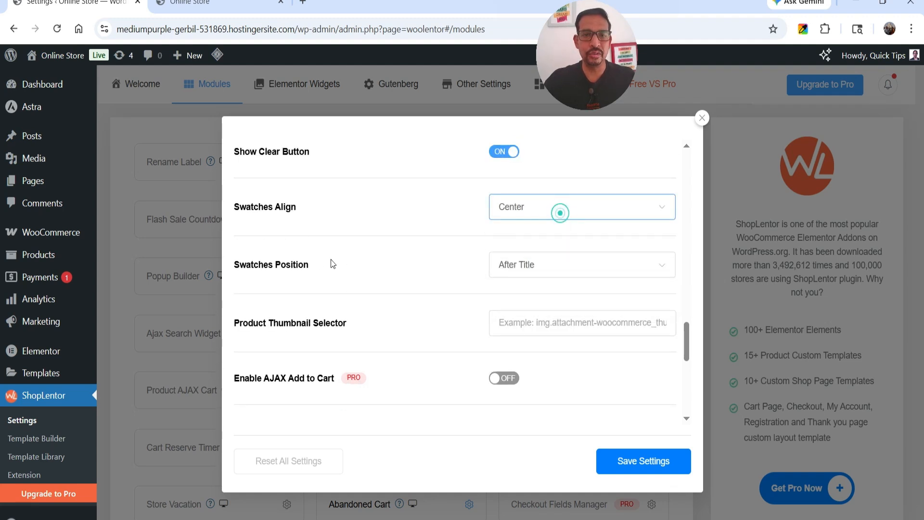
left_click(536, 271)
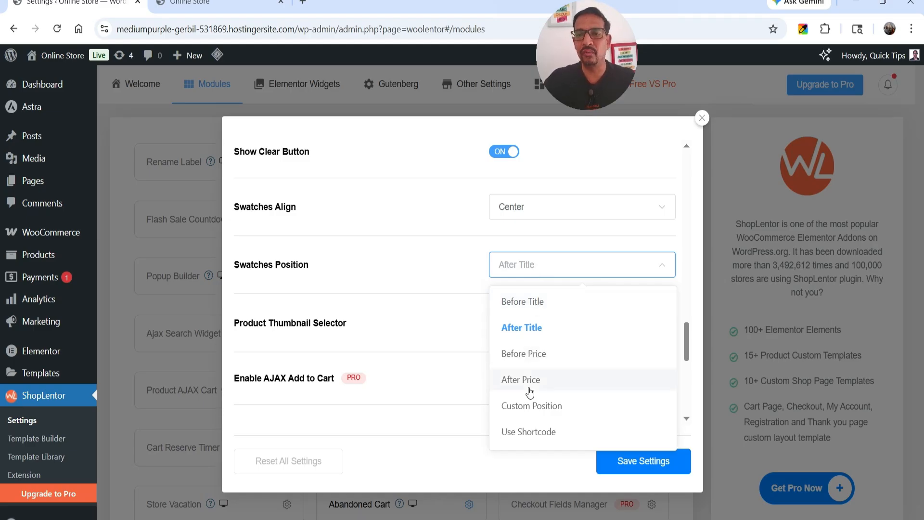
left_click(537, 328)
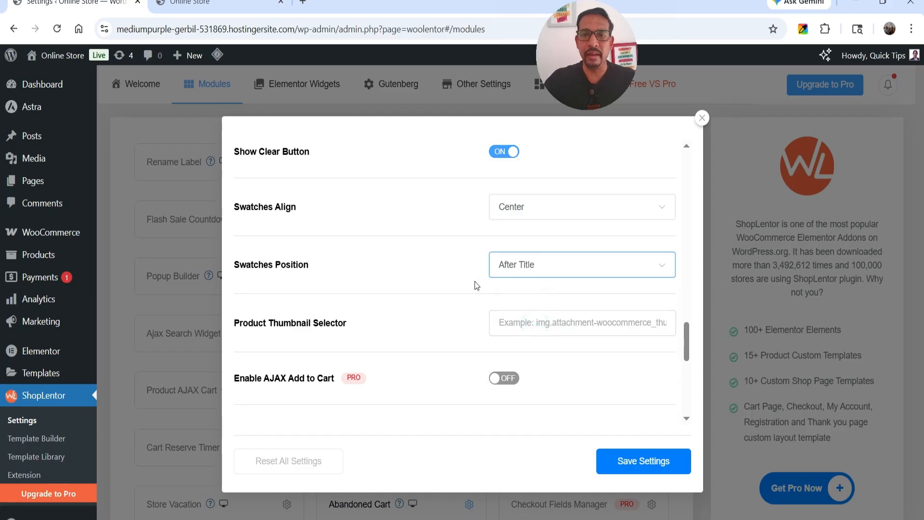
Review the product thumbnail selector, AJAX add to cart, swatch limit and catalog mode options
scroll(426, 276, "down", 1)
left_click(539, 261)
left_click(441, 261)
scroll(417, 260, "down", 2)
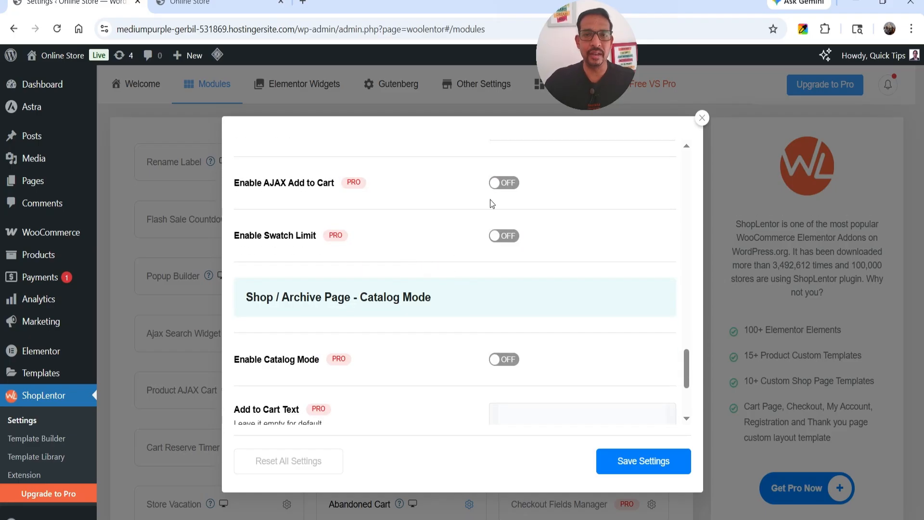
scroll(470, 259, "down", 1)
scroll(471, 261, "up", 1)
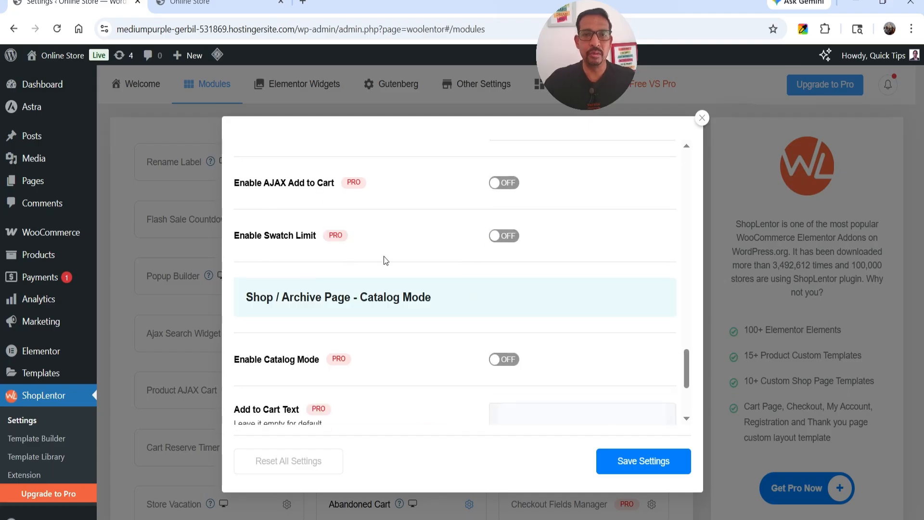
scroll(396, 258, "down", 2)
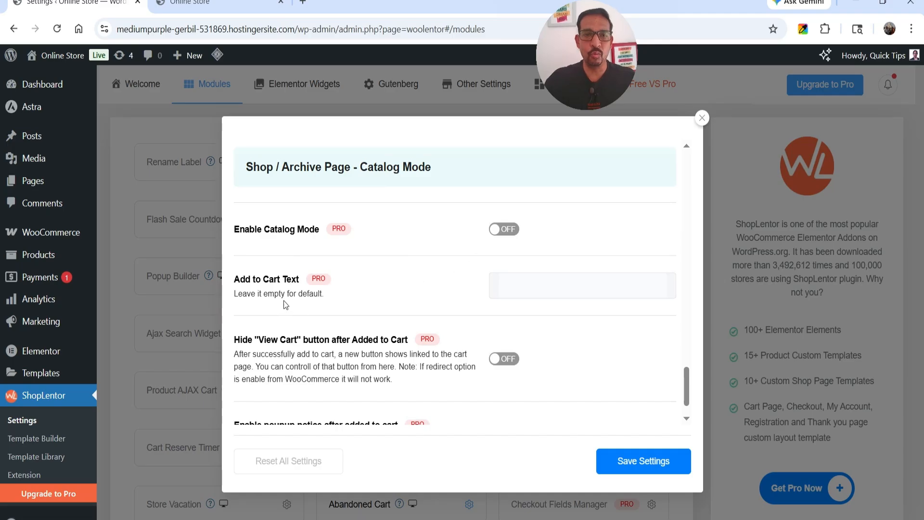
scroll(438, 287, "down", 1)
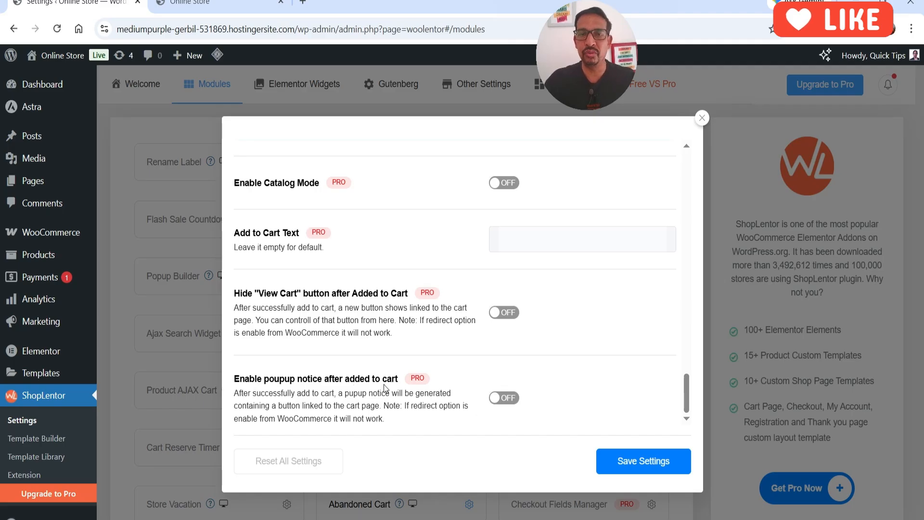
Save the Variation Swatches settings and close the module's settings dialog
scroll(436, 303, "up", 15)
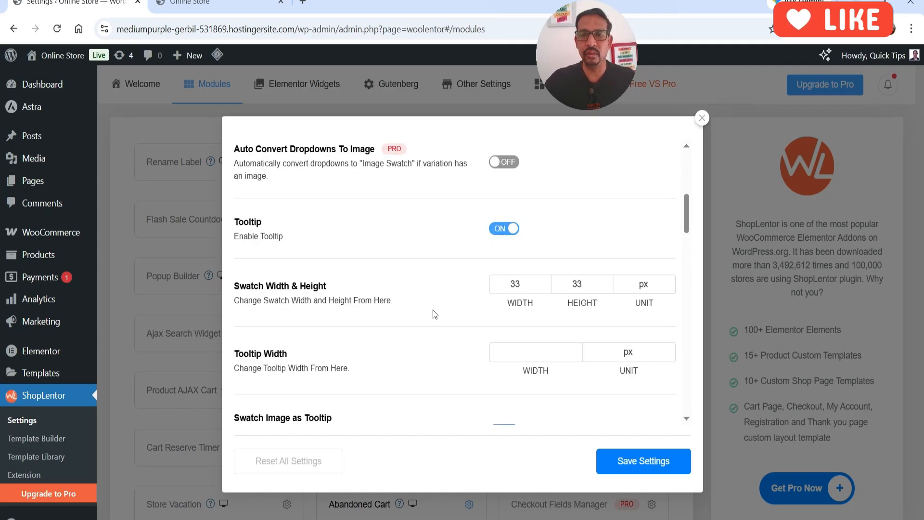
left_click(650, 466)
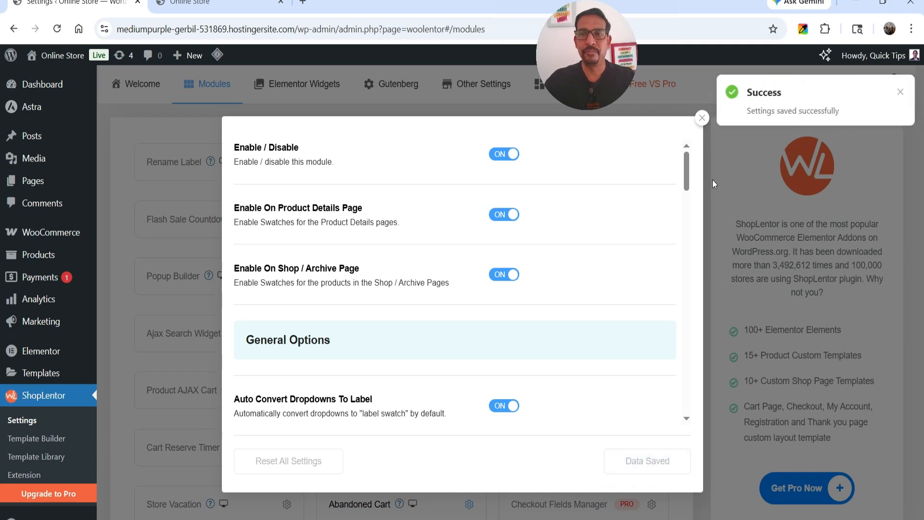
left_click(701, 118)
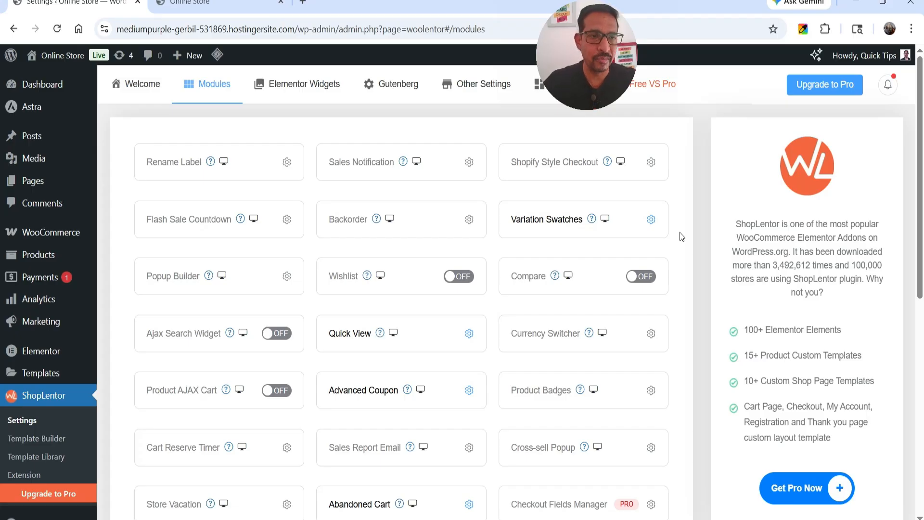
Open the product attributes page and enter T shirt color as the name of a new attribute
mouse_move(53, 254)
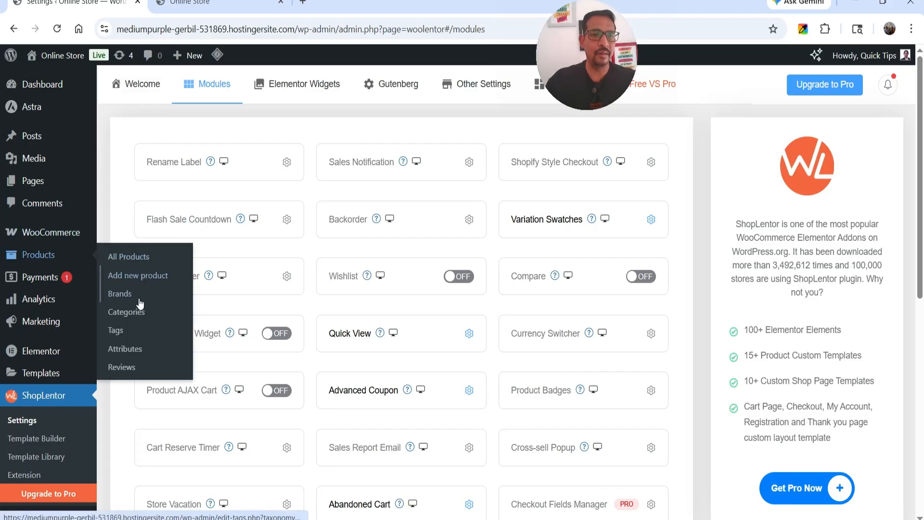
left_click(129, 350)
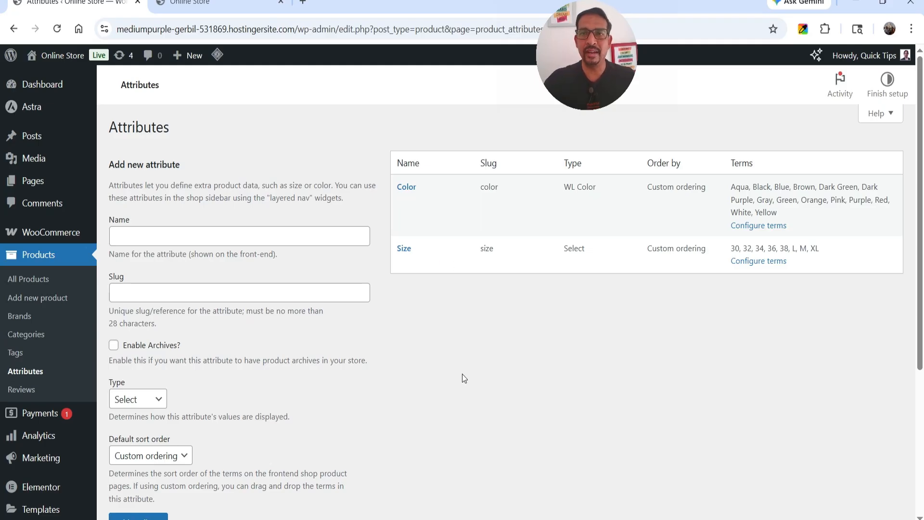
left_click(151, 237)
type("T shirt color")
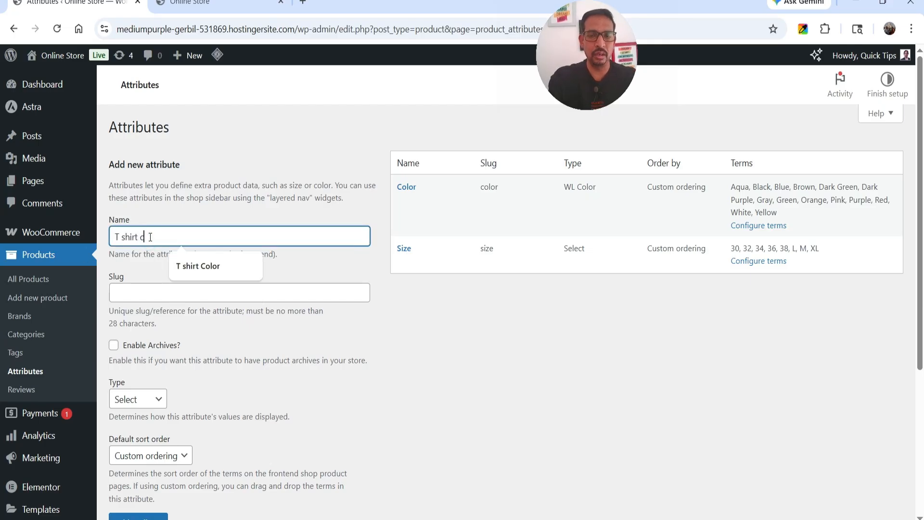
left_click(579, 346)
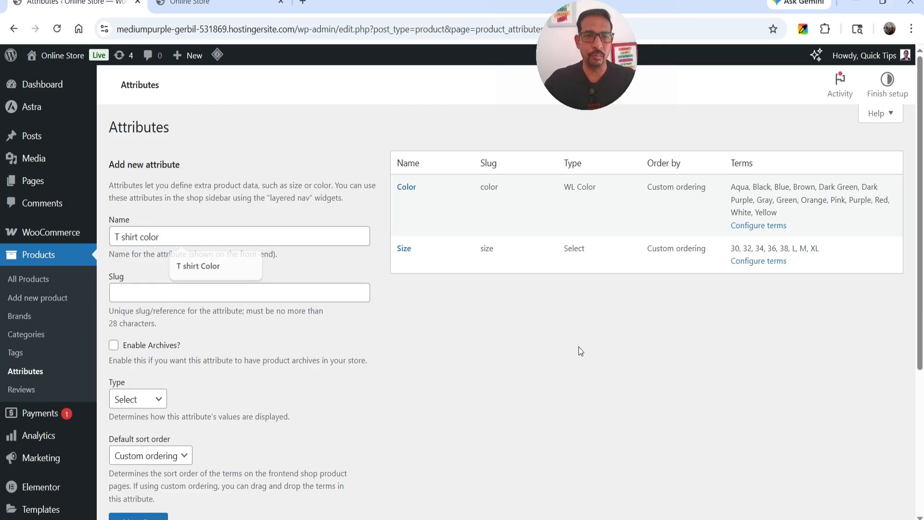
Set the new attribute's type to WL Color and add the attribute
scroll(578, 346, "down", 3)
left_click(153, 270)
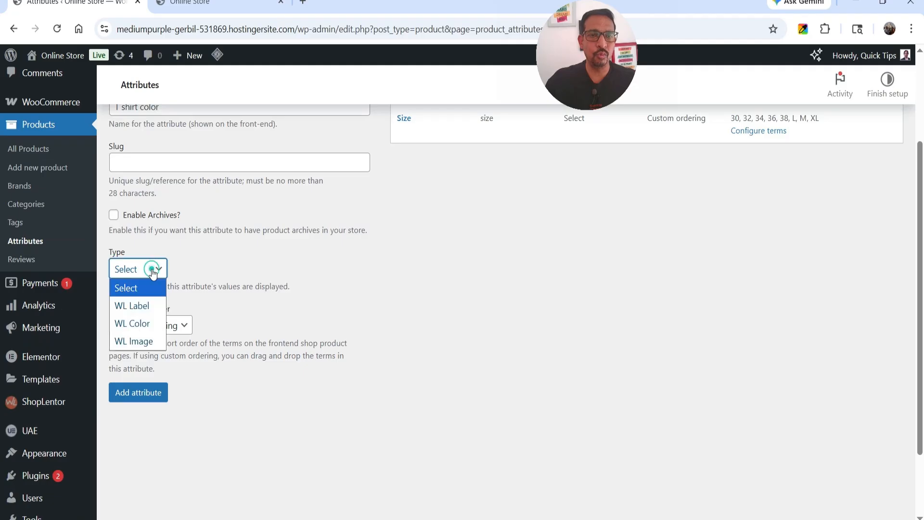
left_click(146, 327)
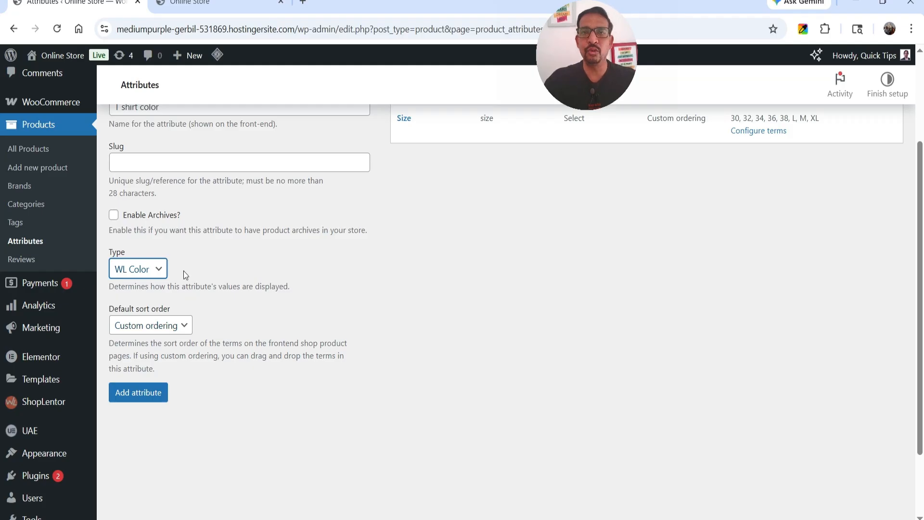
left_click(140, 269)
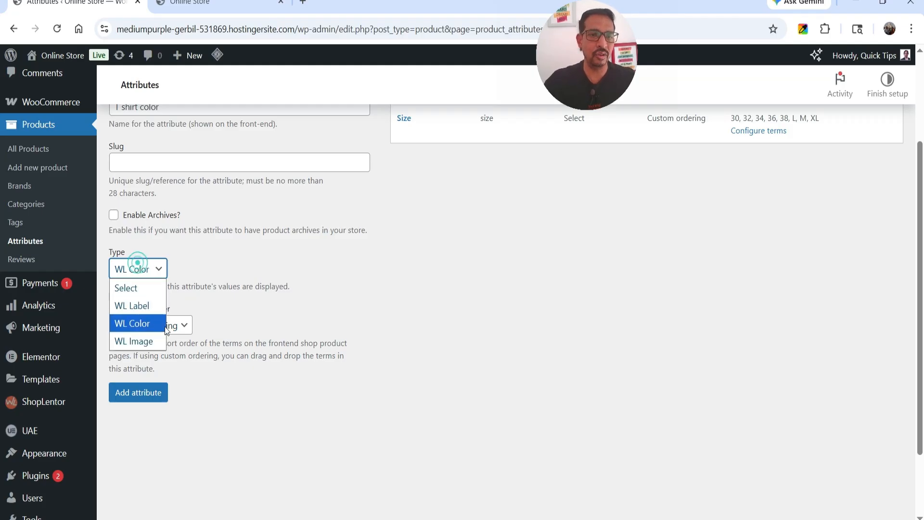
left_click(134, 323)
left_click(284, 305)
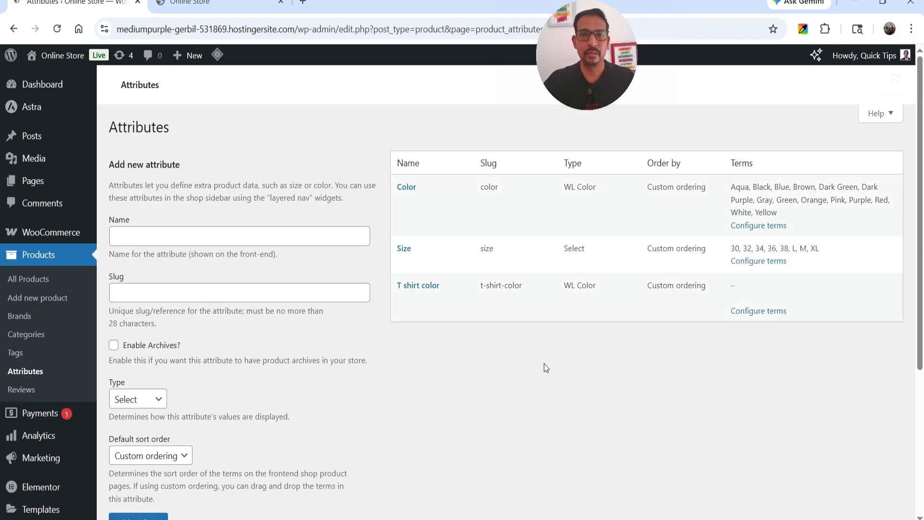
Configure the terms of T shirt color, naming the first term Green and keeping its swatch tooltip at Use Global Setting
mouse_move(410, 302)
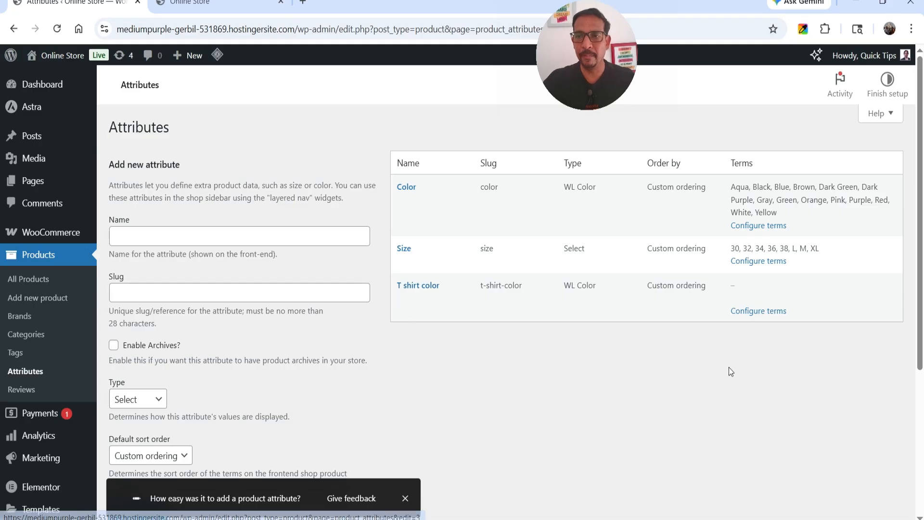
left_click(757, 312)
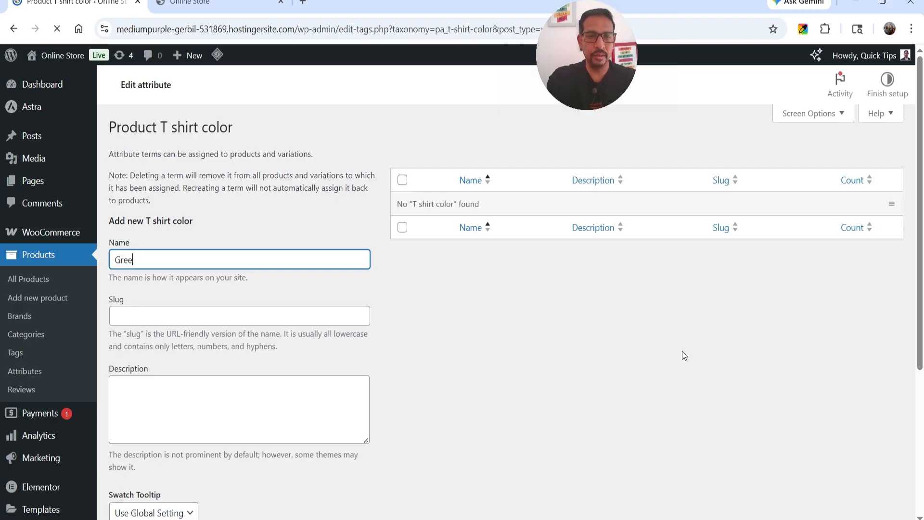
scroll(678, 354, "down", 4)
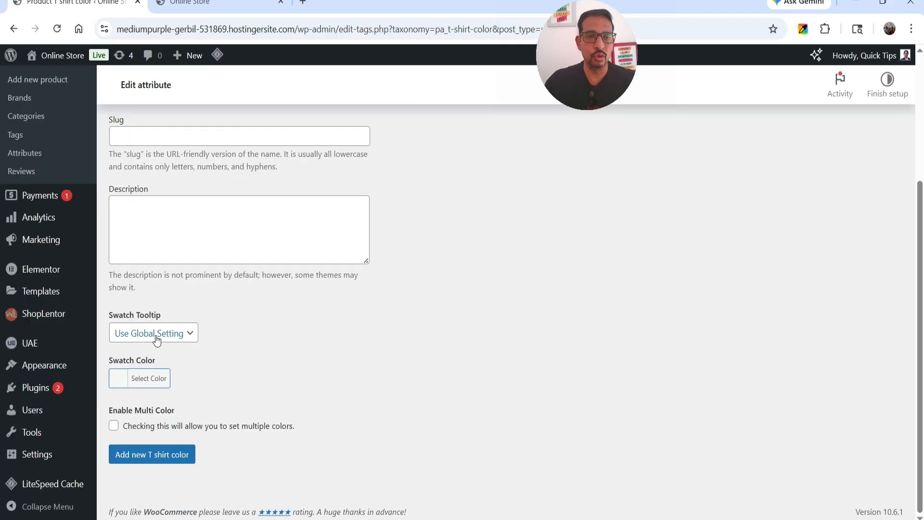
left_click(157, 339)
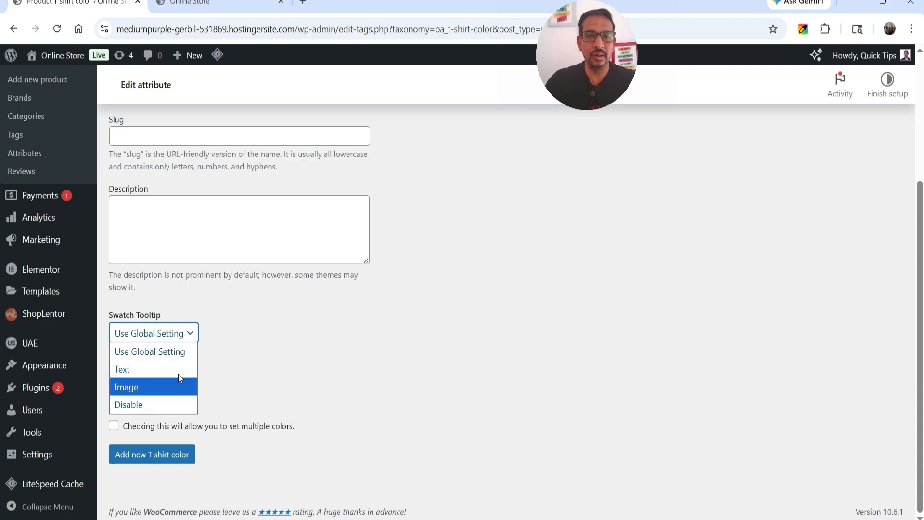
left_click(150, 352)
left_click(303, 344)
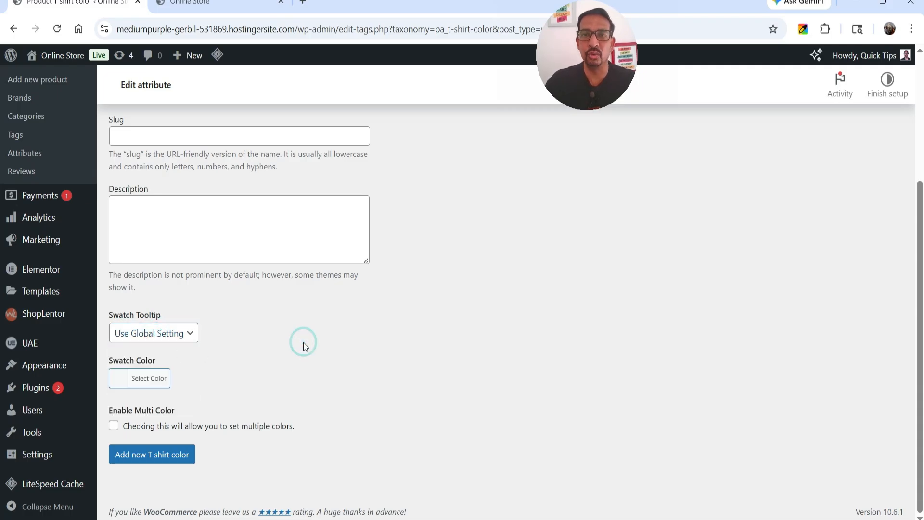
Pick green #31a03b as the swatch color and add the Green term to T shirt color
left_click(140, 378)
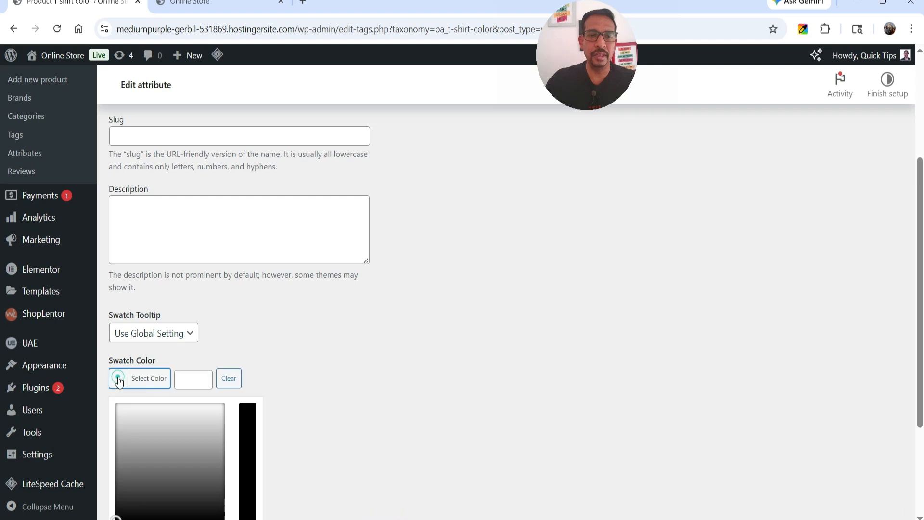
scroll(308, 287, "down", 4)
left_click(191, 336)
left_click_drag(146, 228, 154, 251)
left_click(397, 206)
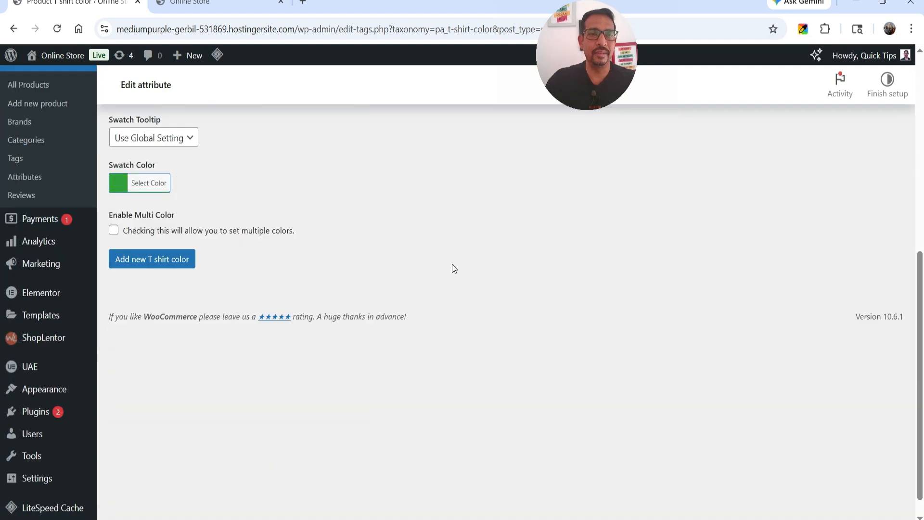
left_click(160, 260)
scroll(591, 262, "up", 4)
scroll(752, 287, "up", 4)
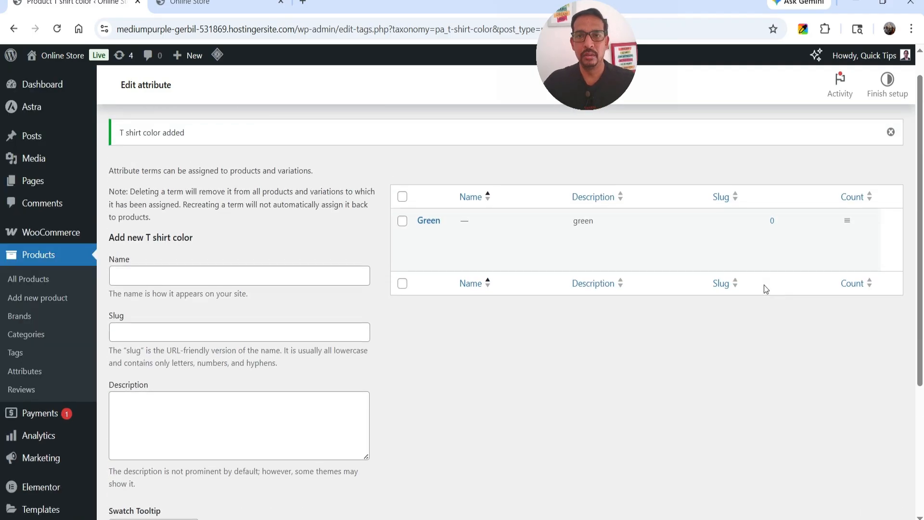
scroll(766, 289, "up", 1)
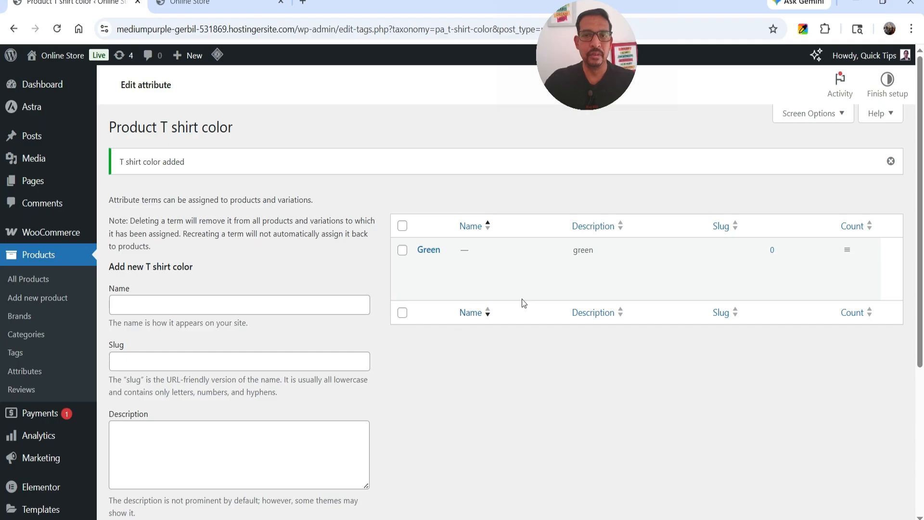
Add a T shirt color term named Pink with a pink swatch color
left_click(168, 306)
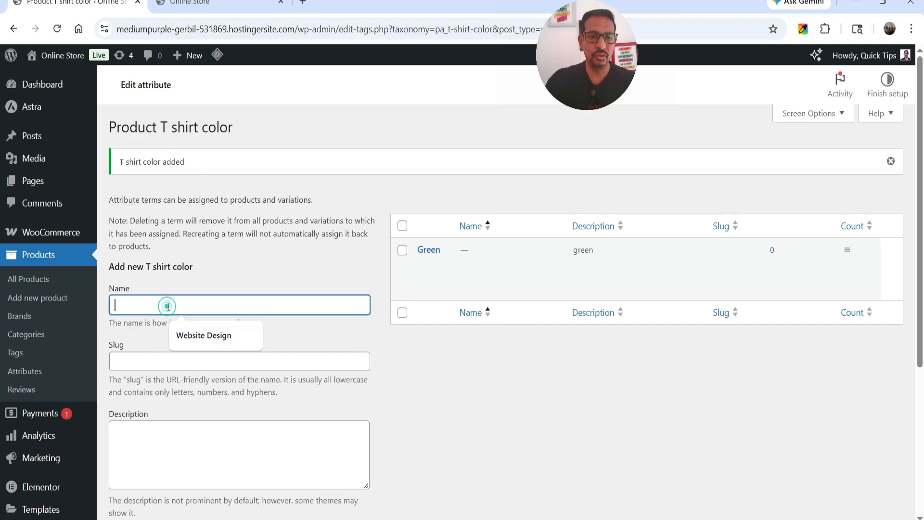
type("Pink")
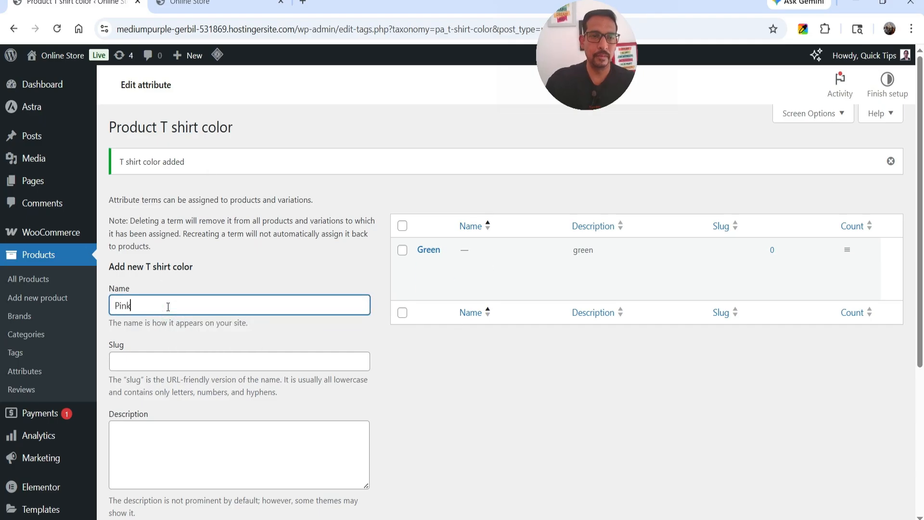
scroll(168, 306, "down", 5)
left_click(119, 384)
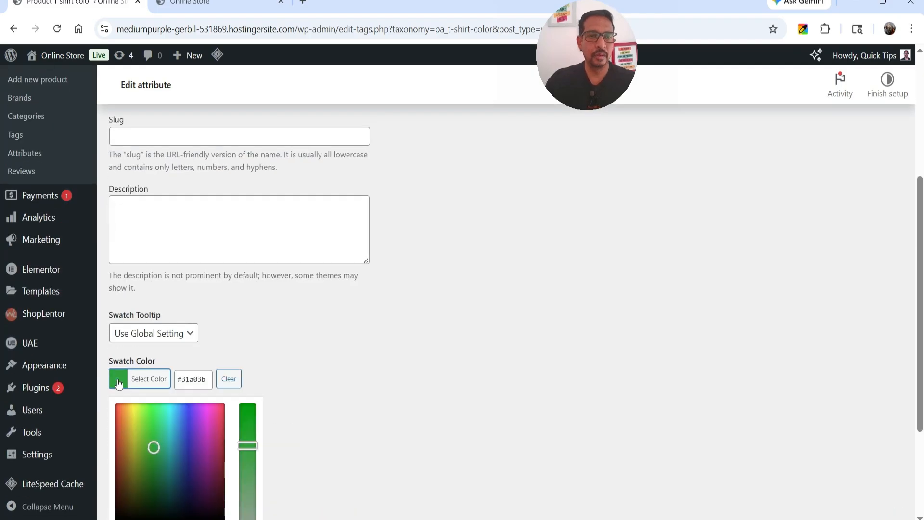
scroll(215, 300, "down", 3)
left_click(216, 299)
left_click_drag(216, 299, 271, 289)
left_click(375, 266)
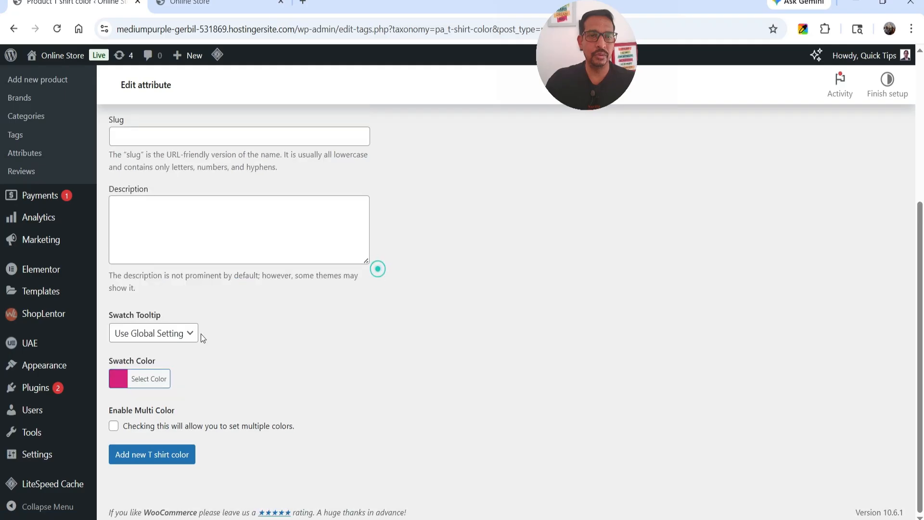
left_click(150, 455)
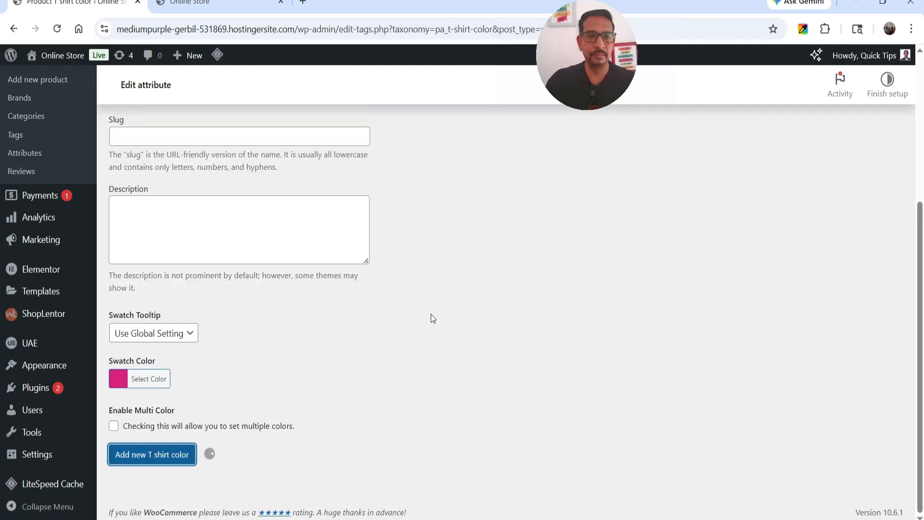
Add a T shirt color term named Blue with a dark blue swatch color
scroll(436, 308, "up", 3)
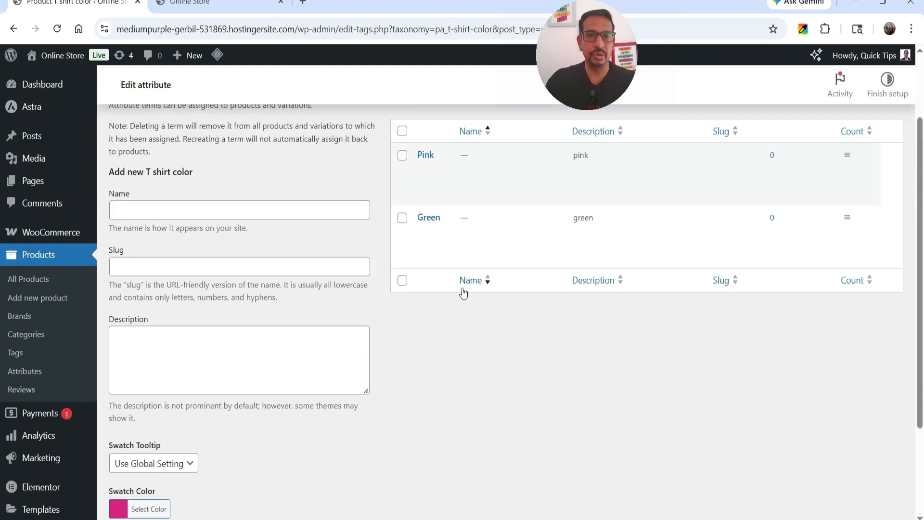
scroll(396, 261, "down", 1)
scroll(375, 259, "up", 2)
left_click(154, 274)
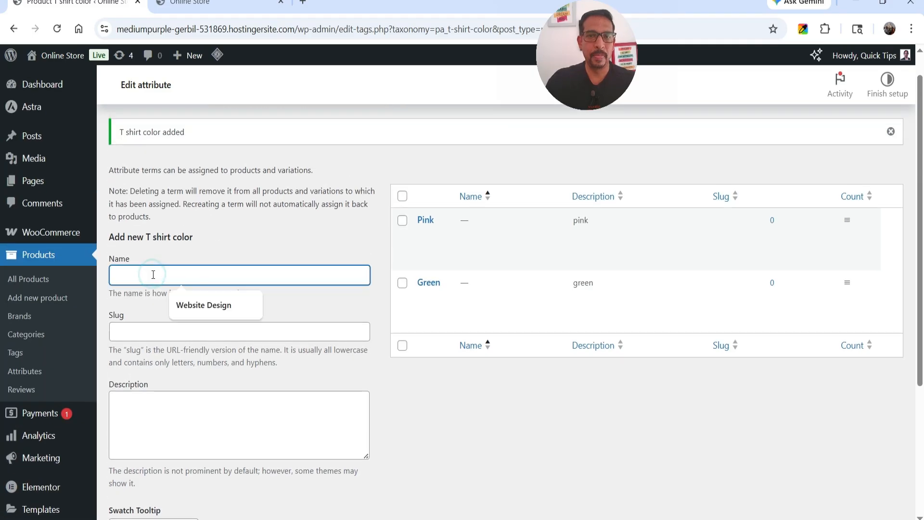
type("Blue")
scroll(198, 279, "down", 3)
left_click(149, 378)
left_click(185, 459)
left_click(433, 337)
left_click(153, 457)
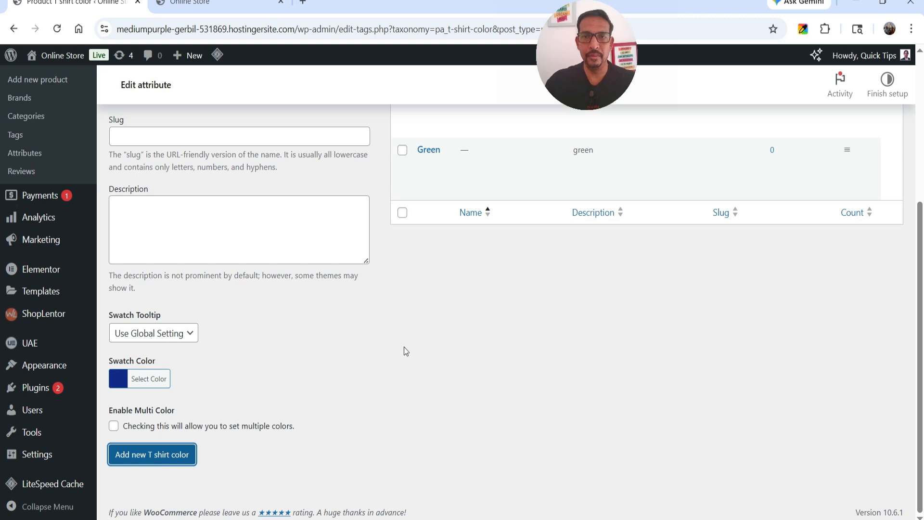
Reload the T shirt color terms page and check the swatches in the term list
left_click(57, 28)
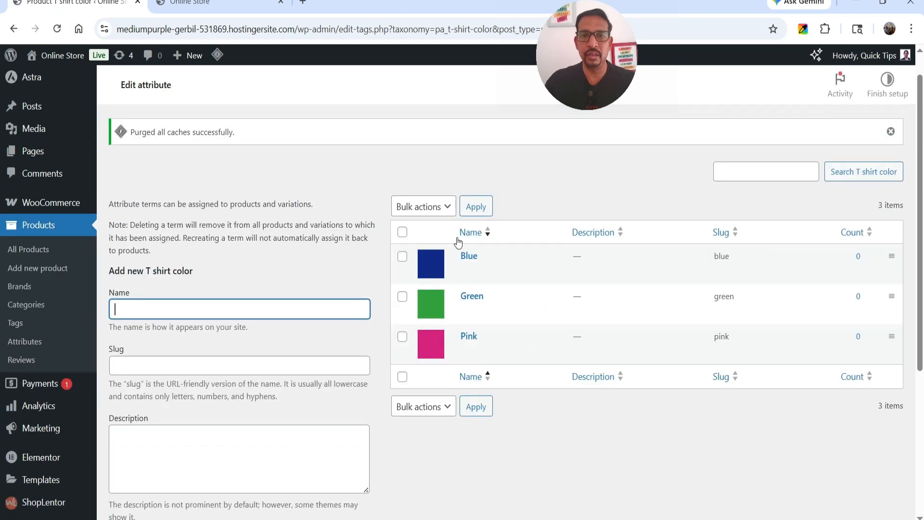
scroll(505, 249, "down", 3)
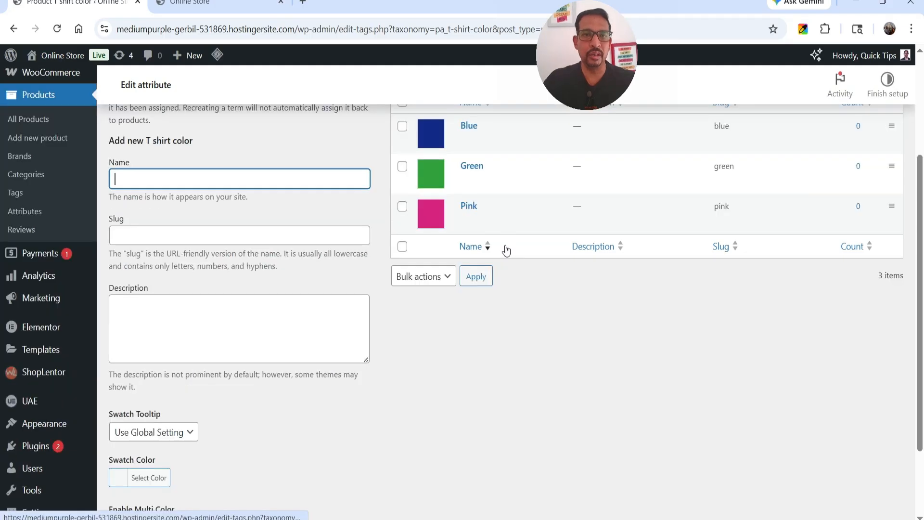
scroll(505, 249, "up", 3)
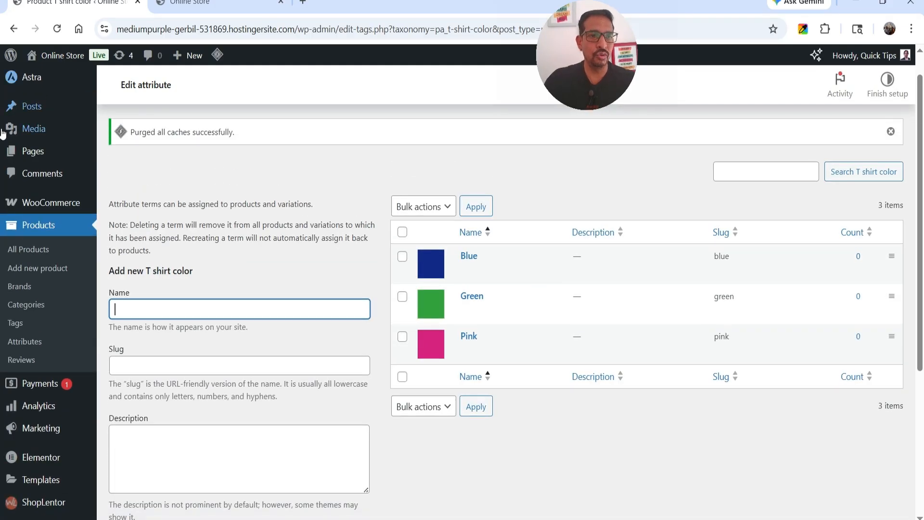
Start adding a new product in a separate browser tab from the products list and title it New Tshirt for men
left_click(45, 255)
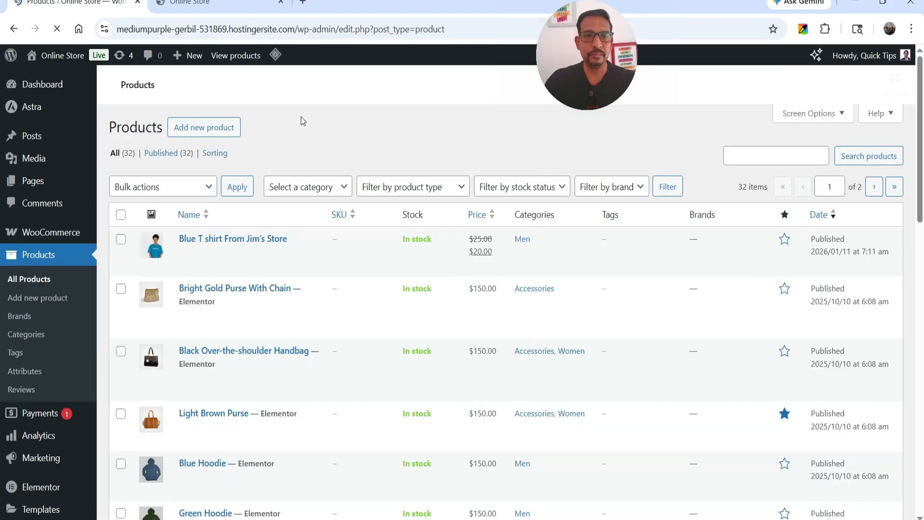
right_click(207, 126)
left_click(254, 144)
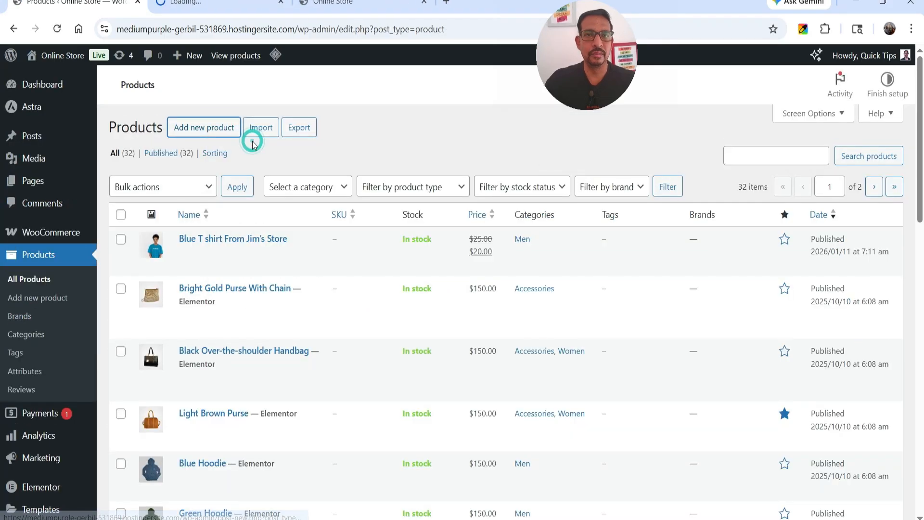
key("ctrl+Tab")
type("New")
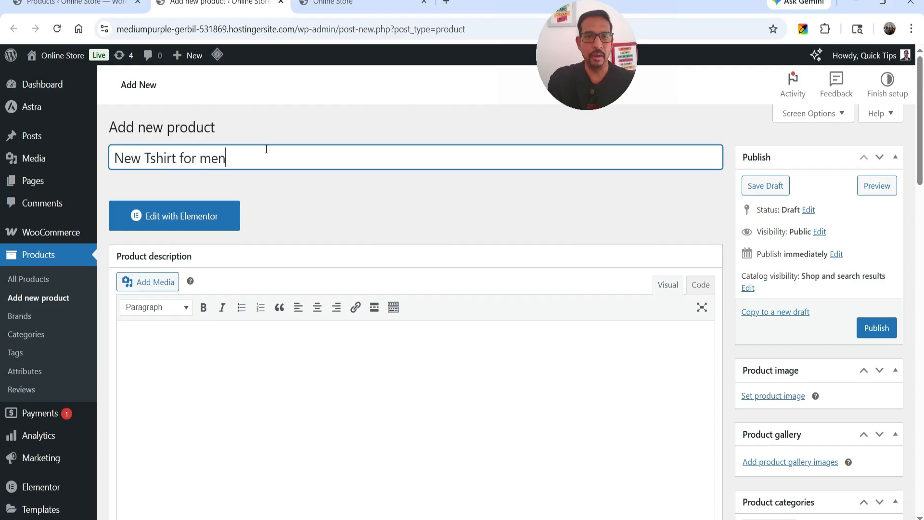
Fill the product description and the product short description with the "Nam nec tellus a odio tincidunt" placeholder paragraph
left_click(303, 345)
type("Nam nec tellus a odio tincidunt auctor a ornare odio. Sed non mauris vitae erat consequat auctor eu in elit. Class aptent taciti sociosqu ad litora torquent per conubia nostra, per inceptos himenaeos. Mauris in erat justo. Nullam ac urna eu felis dapibus condimentum sit amet a augue. Sed non neque elit sed.")
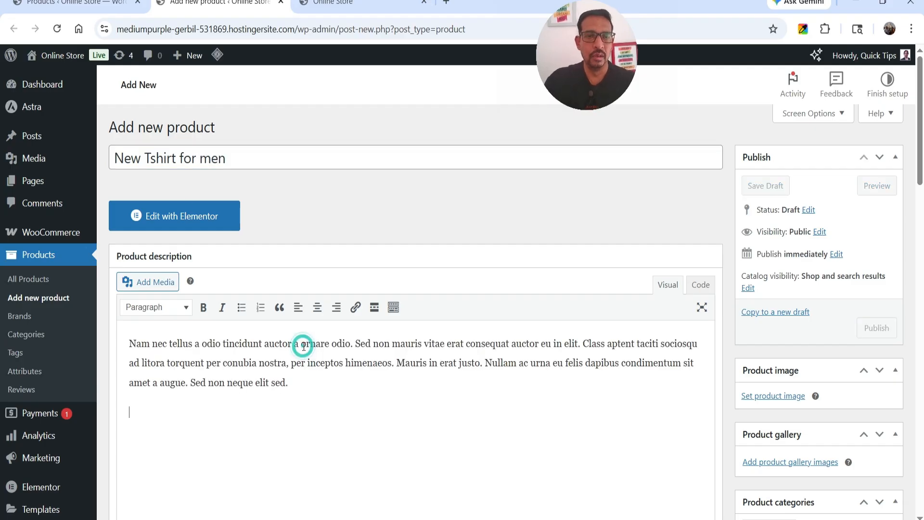
scroll(339, 289, "down", 4)
scroll(340, 289, "down", 10)
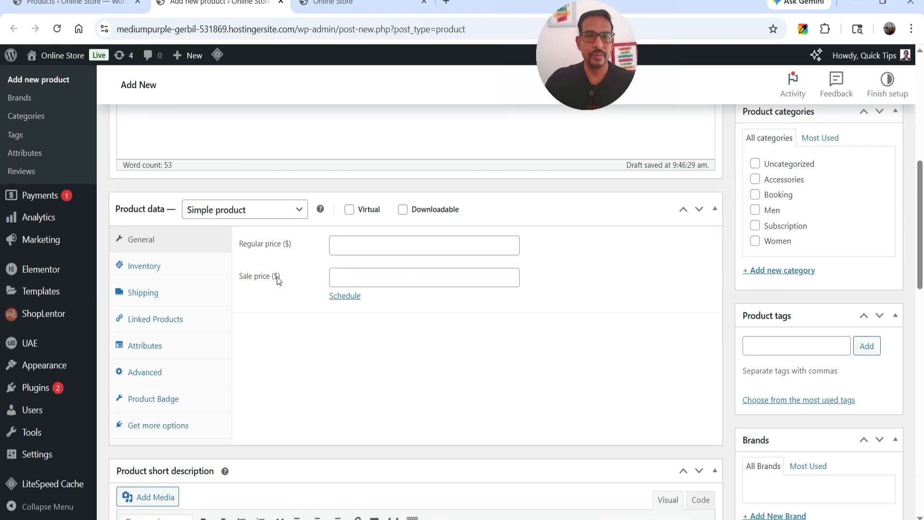
type("Nam nec tellus a odio tincidunt auctor a ornare odio. Sed non mauris vitae erat consequat auctor eu in elit. Class aptent taciti sociosqu ad litora torquent per conubia nostra, per inceptos himenaeos. Mauris in erat justo. Nullam ac urna eu felis dapibus condimentum sit amet a augue. Sed non neque elit.")
Change the product data type of the new T-shirt to Variable product
scroll(454, 331, "up", 7)
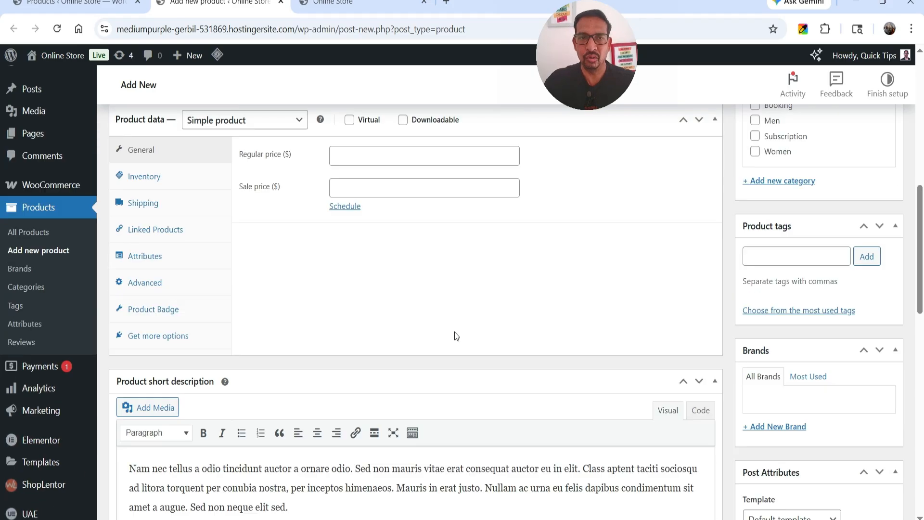
left_click(250, 275)
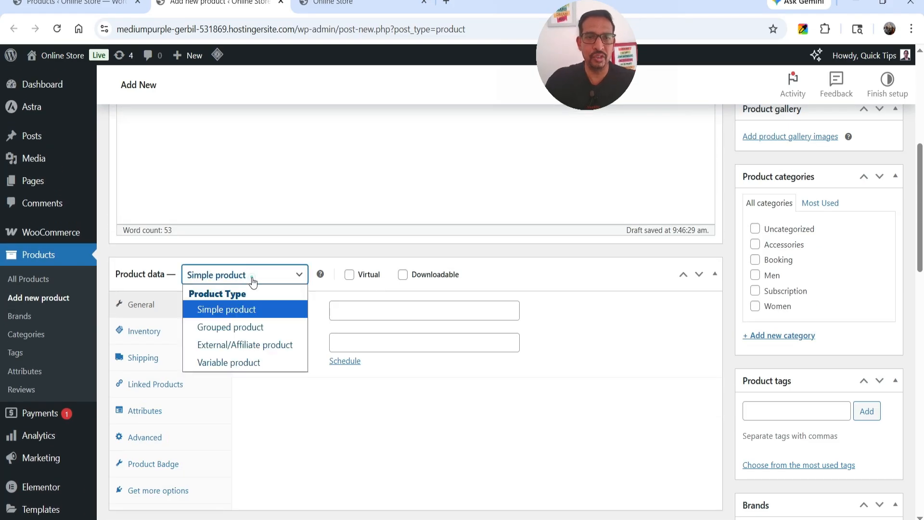
left_click(251, 362)
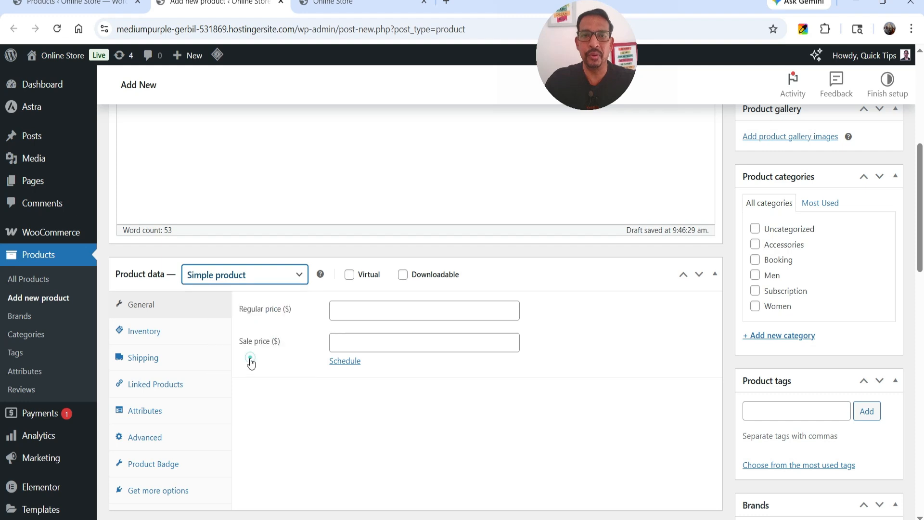
left_click(249, 339)
Add the existing T shirt color attribute to the product's attributes
scroll(547, 230, "down", 1)
scroll(184, 266, "down", 3)
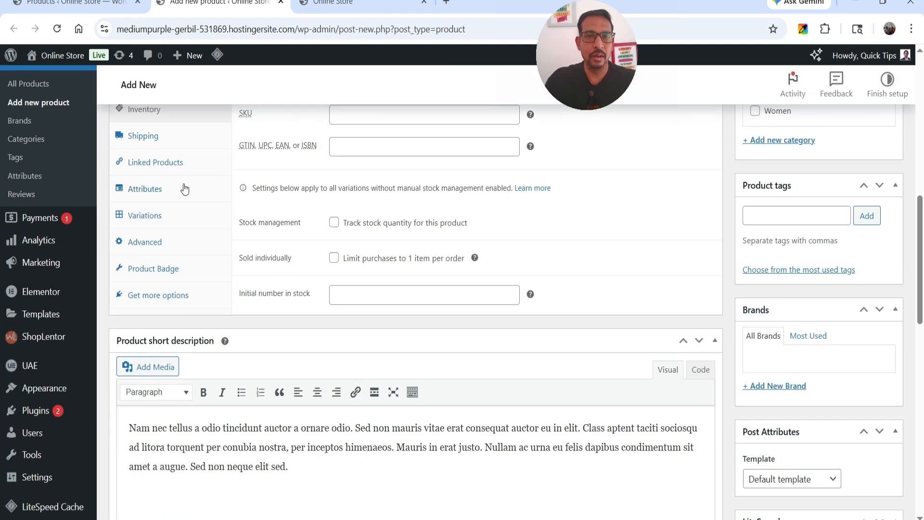
left_click(158, 198)
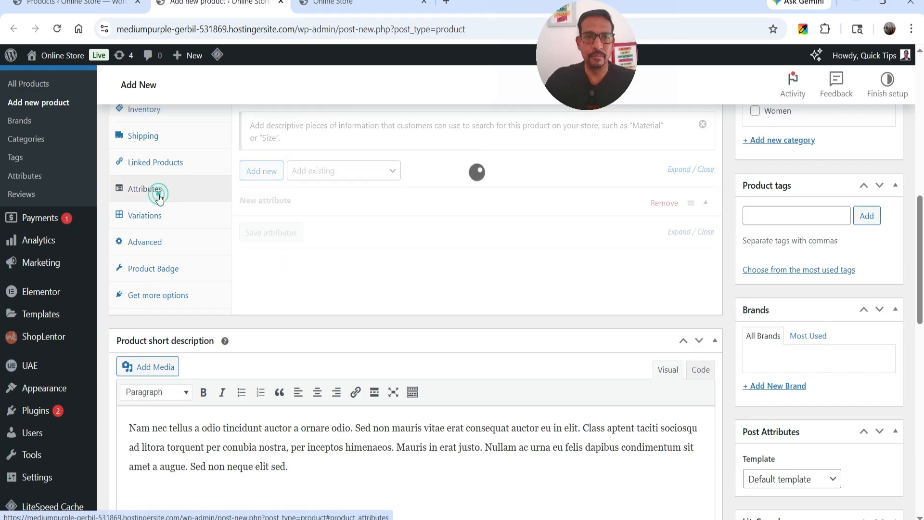
left_click(348, 175)
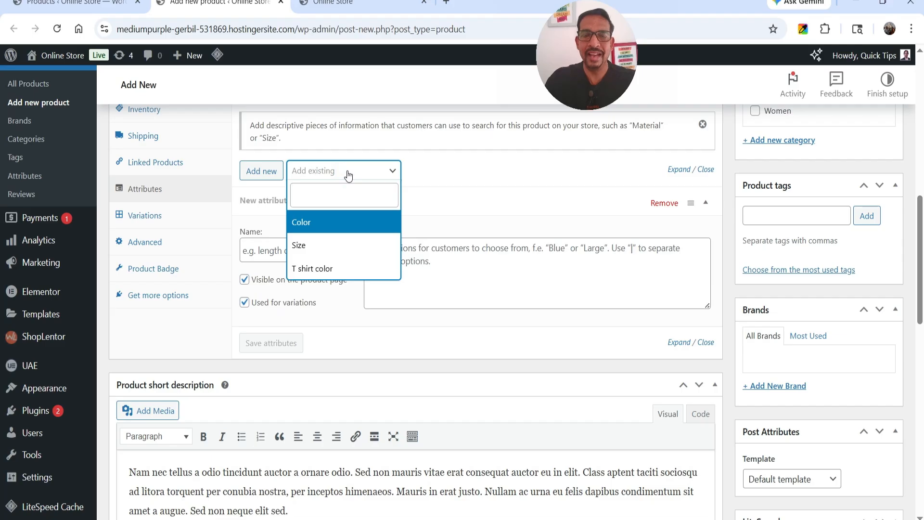
left_click(335, 269)
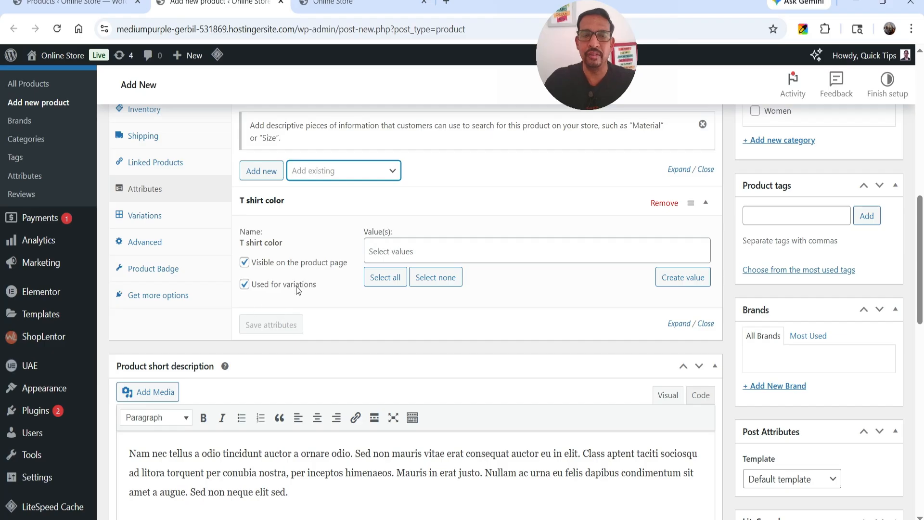
Assign the values Blue, Green and Pink to the T shirt color attribute and save the attributes
left_click(435, 246)
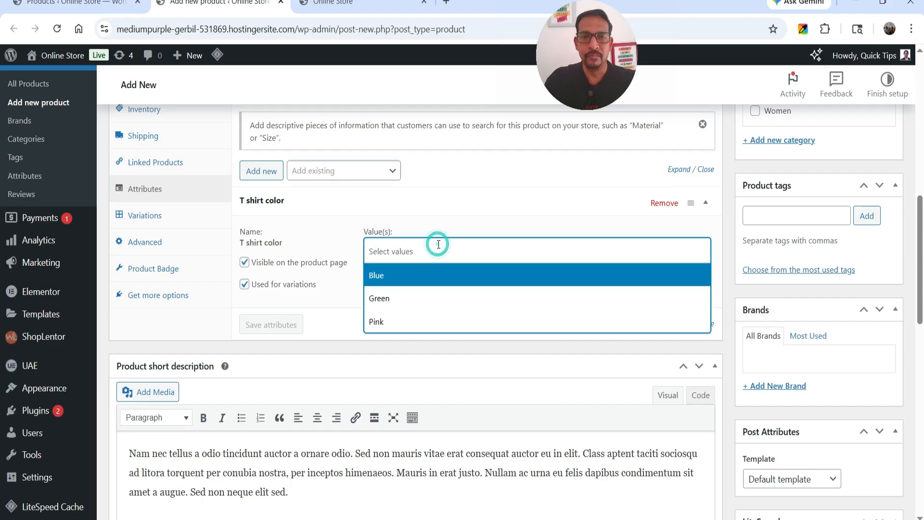
left_click(432, 284)
left_click(453, 249)
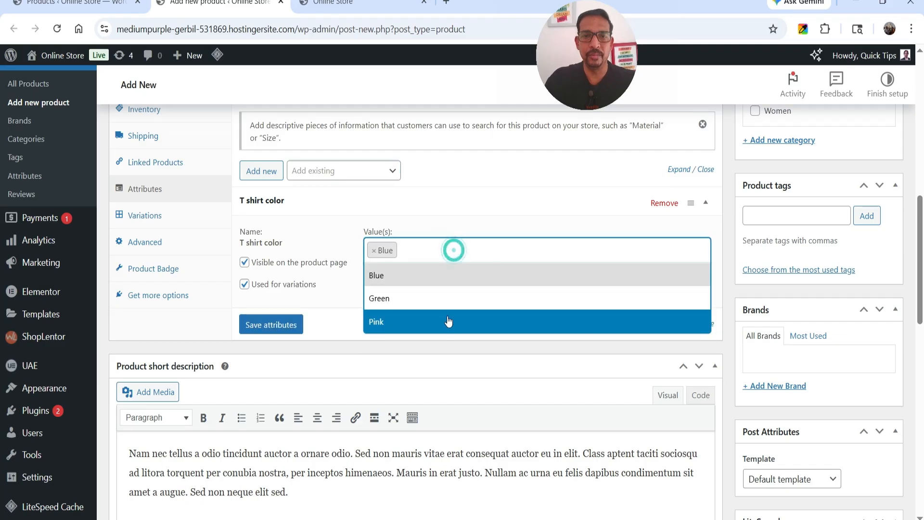
left_click(444, 302)
left_click(464, 249)
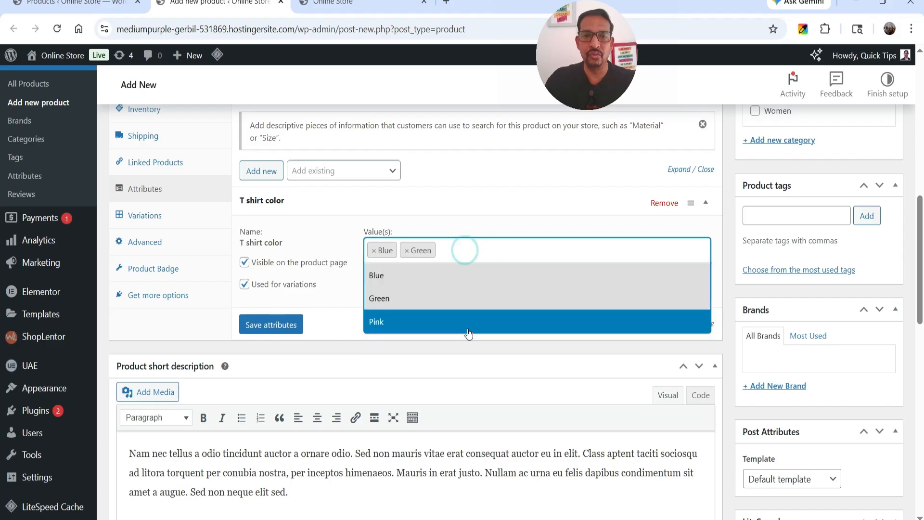
left_click(464, 321)
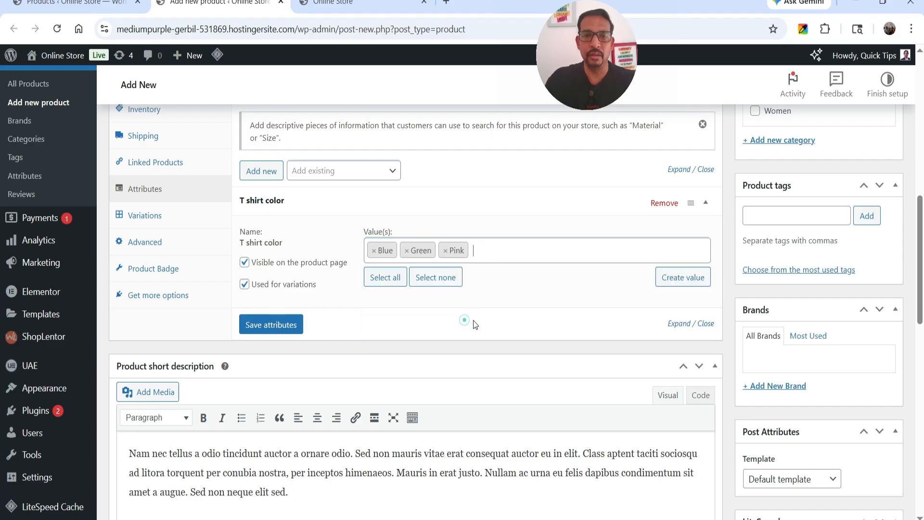
left_click(279, 331)
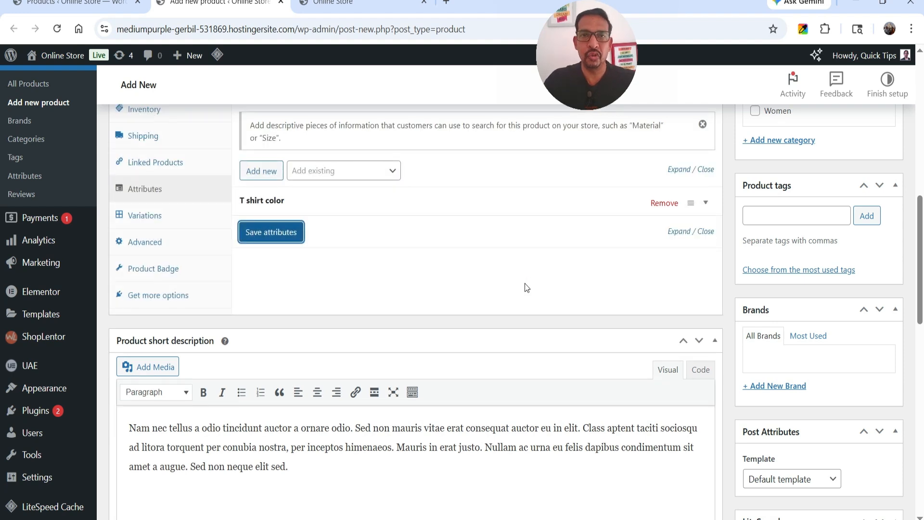
Generate all product variations from the T shirt color attribute
scroll(526, 287, "up", 3)
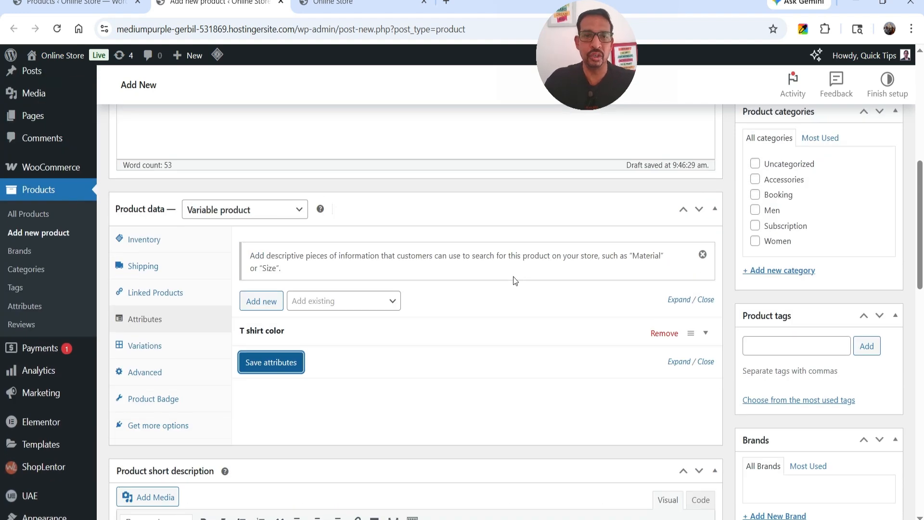
left_click(157, 347)
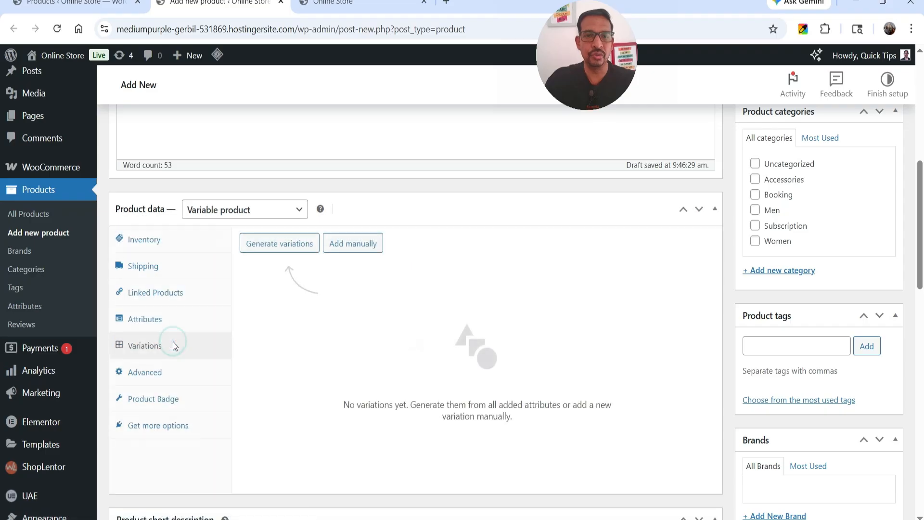
left_click(293, 251)
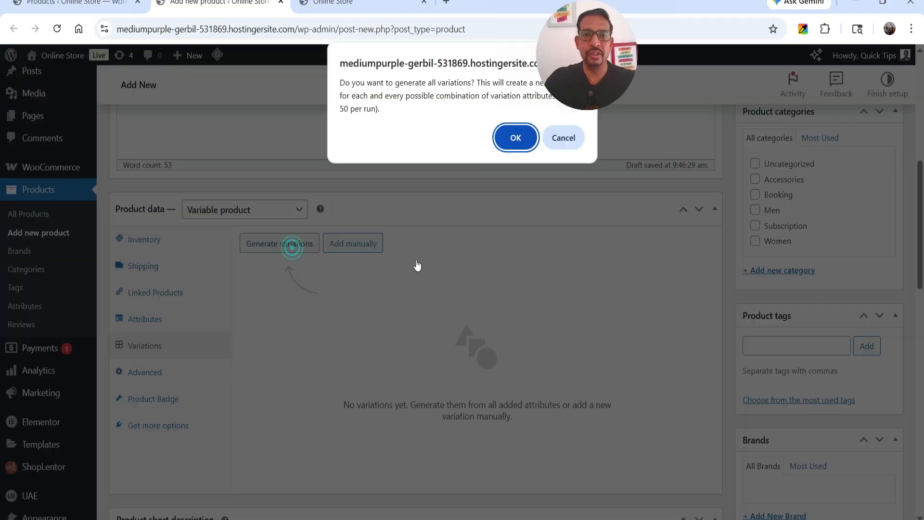
left_click(508, 137)
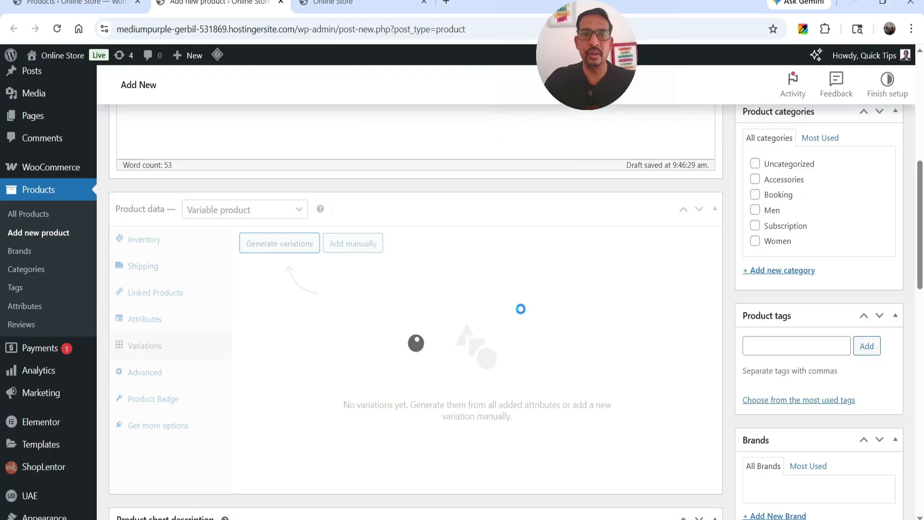
scroll(491, 278, "down", 3)
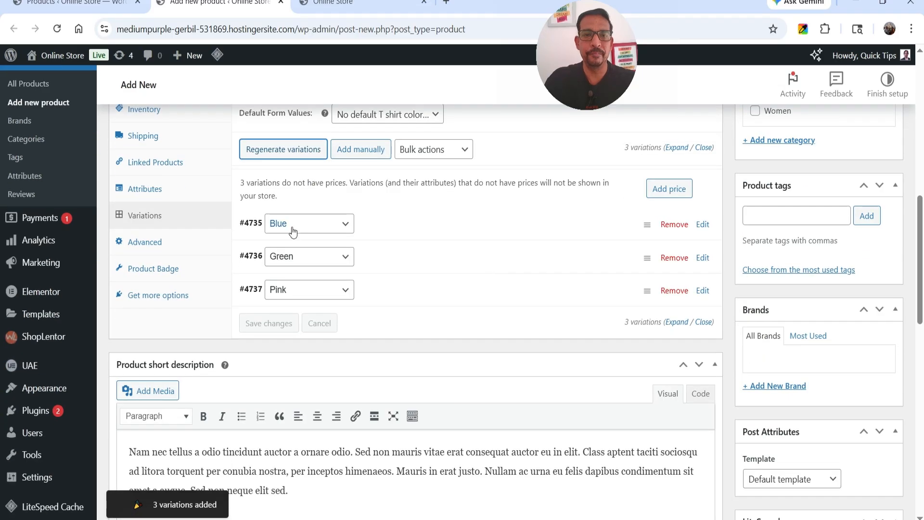
Give the Blue variation the blue folded T-shirt image tshirt4.jpg and a regular price of $50
left_click(423, 230)
scroll(422, 231, "down", 3)
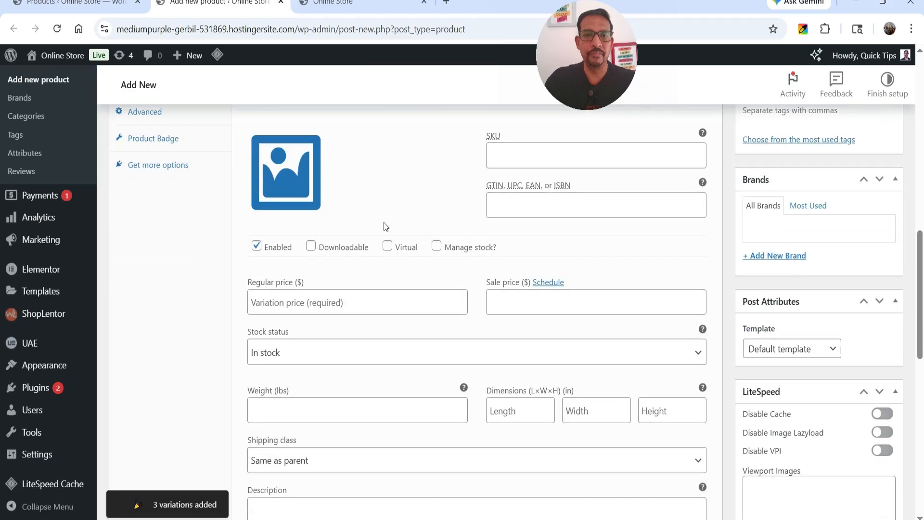
left_click(287, 163)
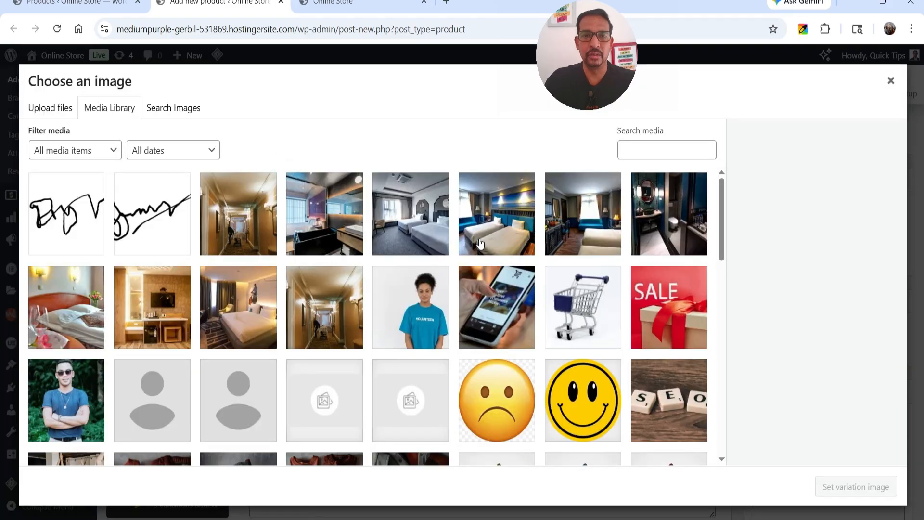
scroll(480, 243, "down", 10)
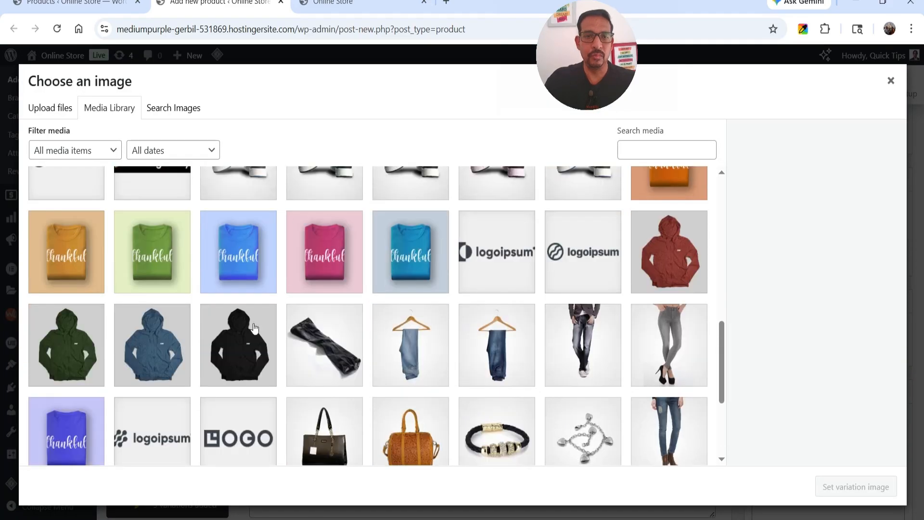
left_click(246, 264)
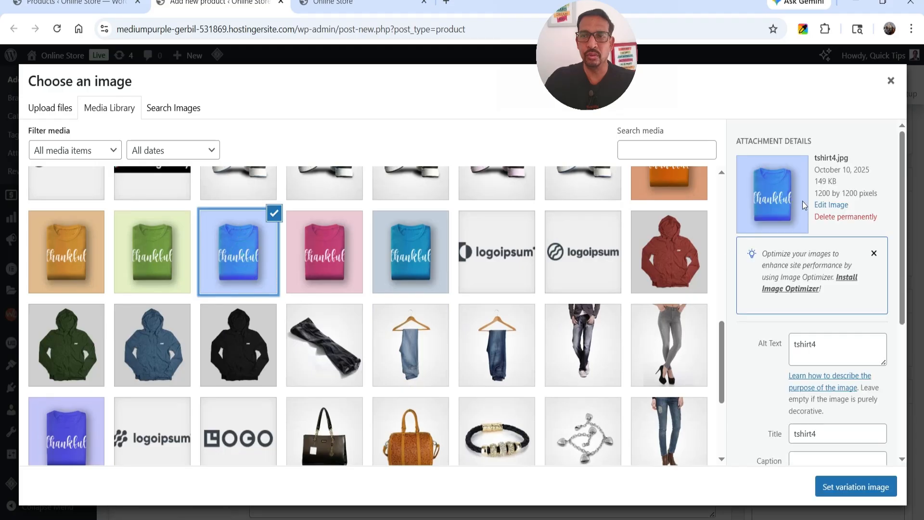
left_click(856, 486)
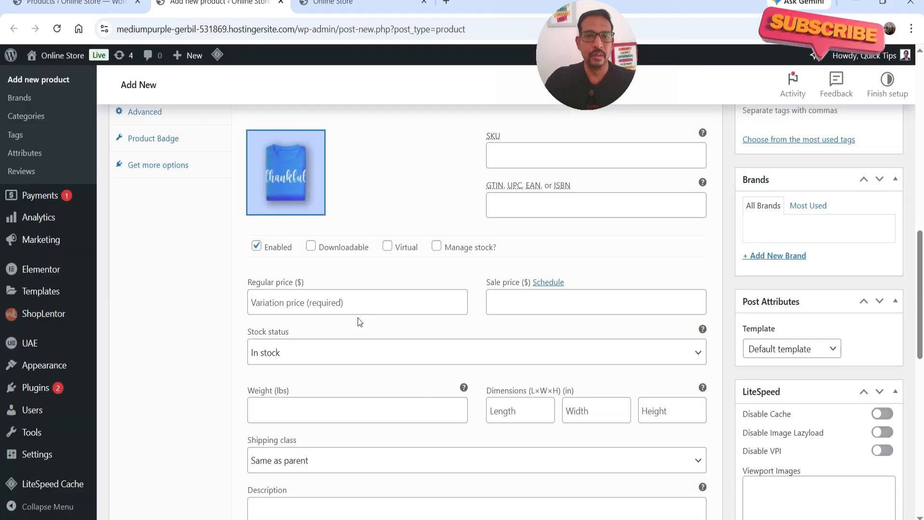
left_click(319, 304)
type("50")
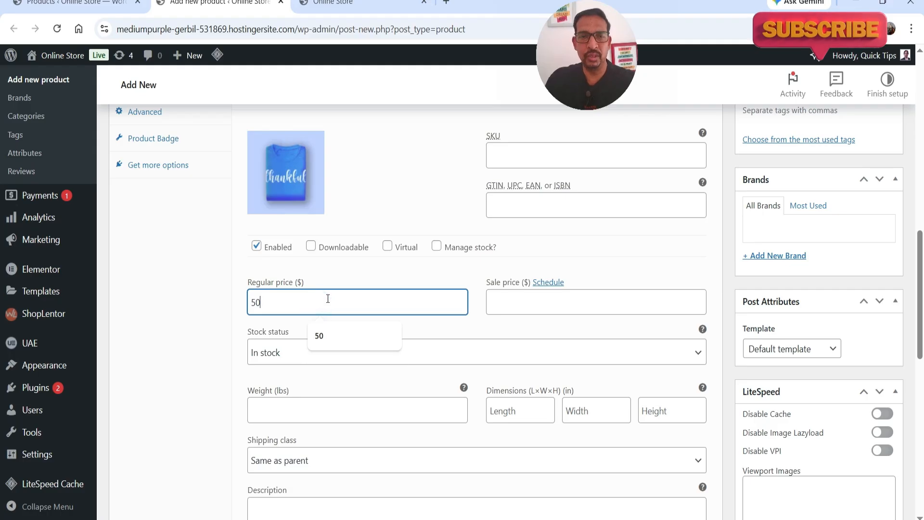
Give the Green variation the green folded T-shirt image from the media library and a regular price of $50
scroll(394, 270, "down", 3)
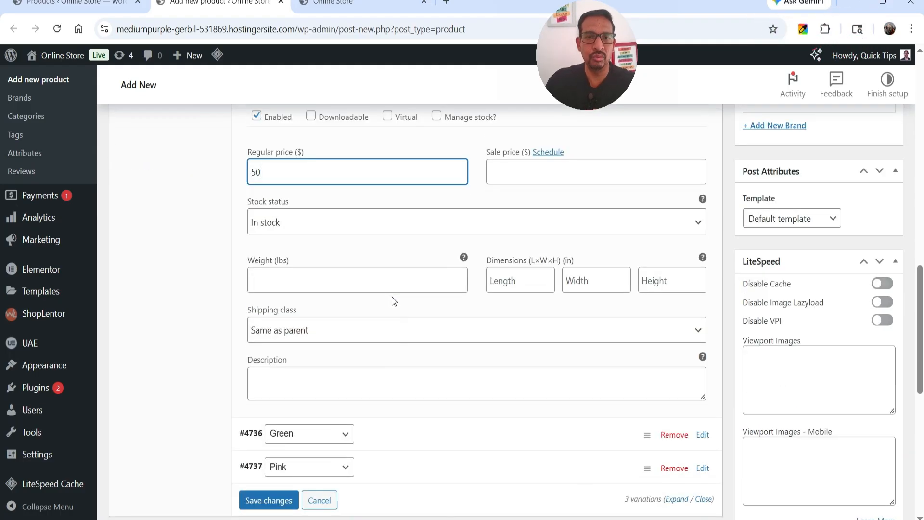
scroll(350, 281, "down", 3)
left_click(396, 303)
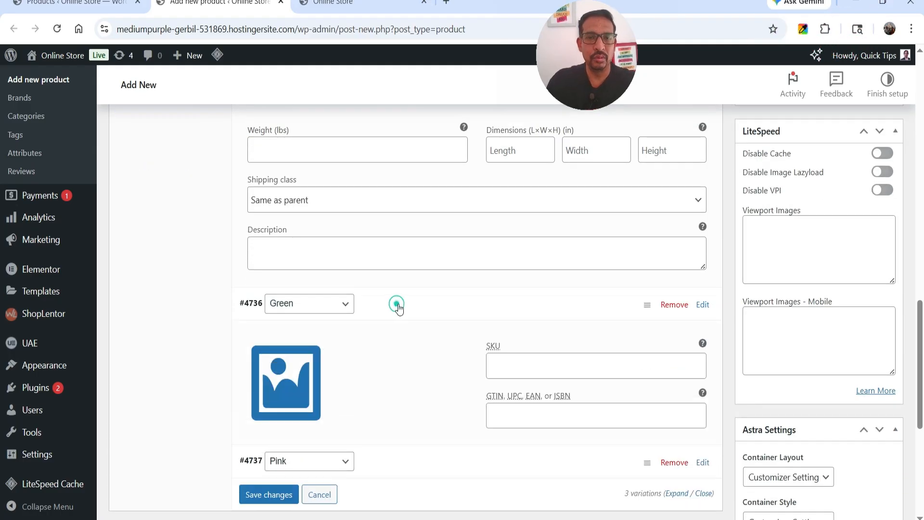
scroll(375, 296, "down", 2)
scroll(370, 293, "down", 2)
left_click(291, 179)
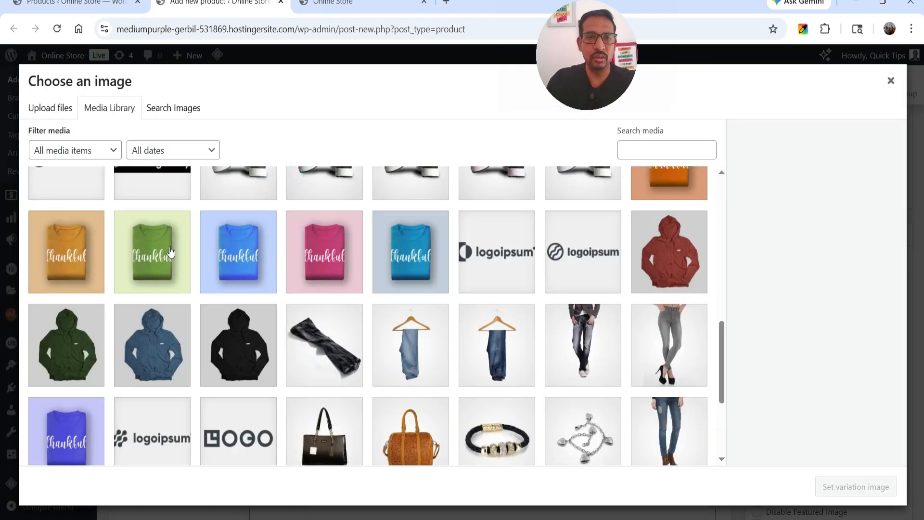
left_click(164, 244)
left_click(842, 485)
left_click(321, 317)
left_click(318, 371)
Give the Pink variation the pink folded T-shirt image tshirt3.jpg and a regular price of $50
scroll(310, 349, "down", 4)
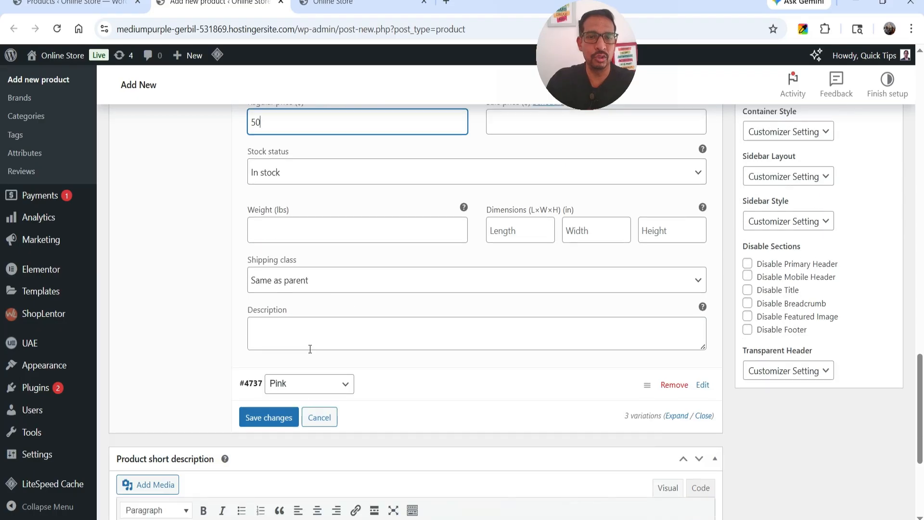
left_click(398, 385)
scroll(352, 268, "down", 4)
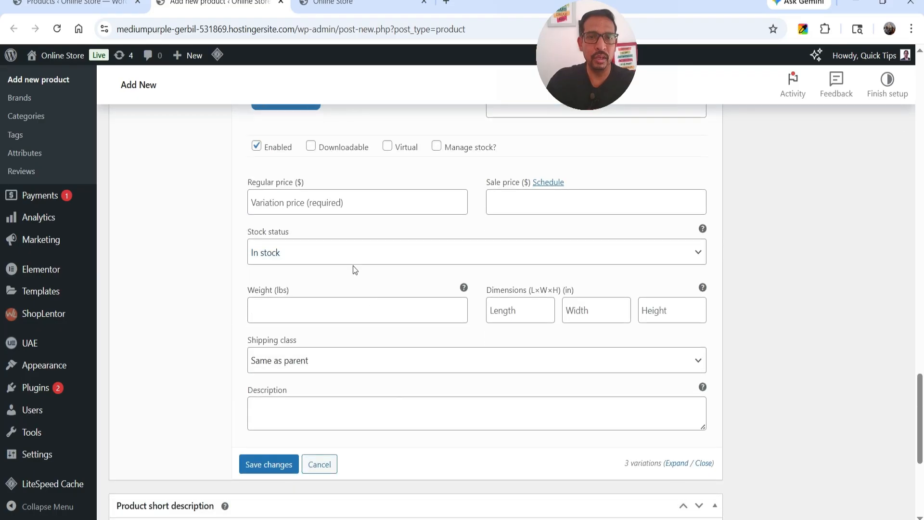
left_click(308, 270)
left_click(332, 252)
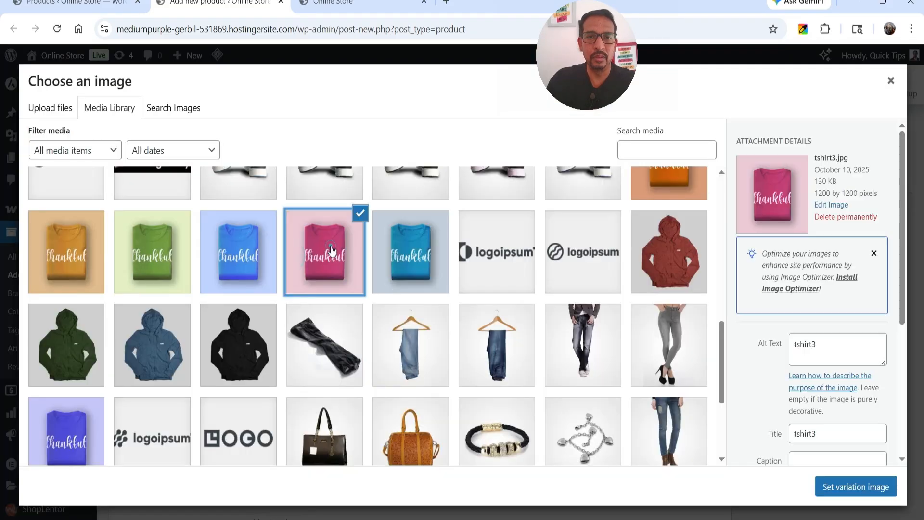
left_click(817, 493)
left_click(304, 403)
type("50")
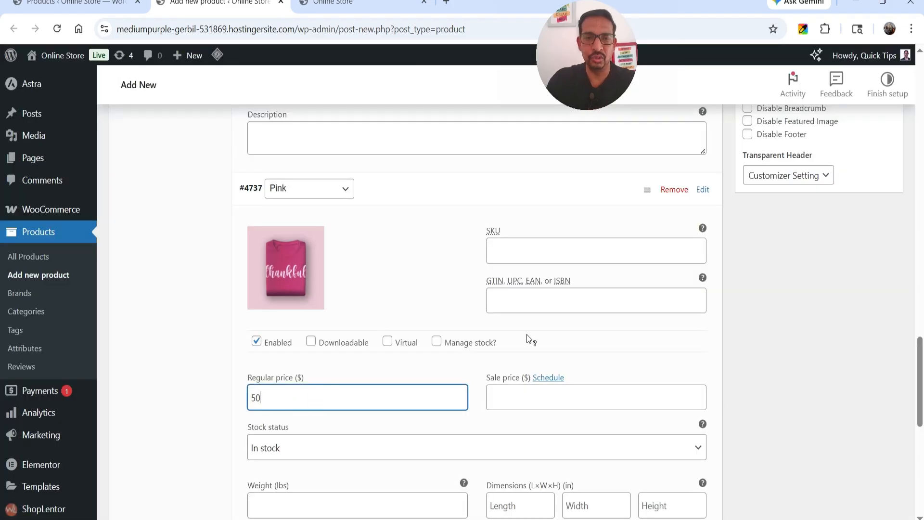
left_click(811, 335)
Assign the new T-shirt product to the Men product category
scroll(691, 340, "up", 4)
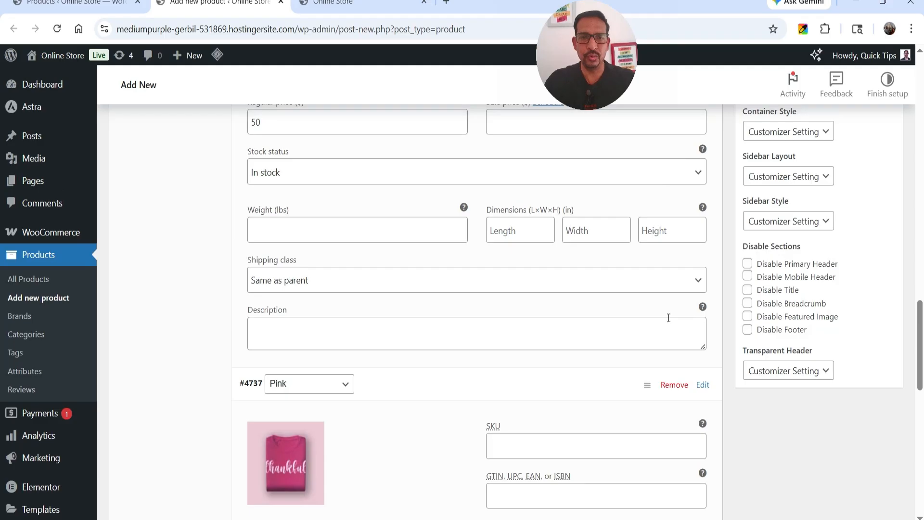
scroll(661, 319, "up", 8)
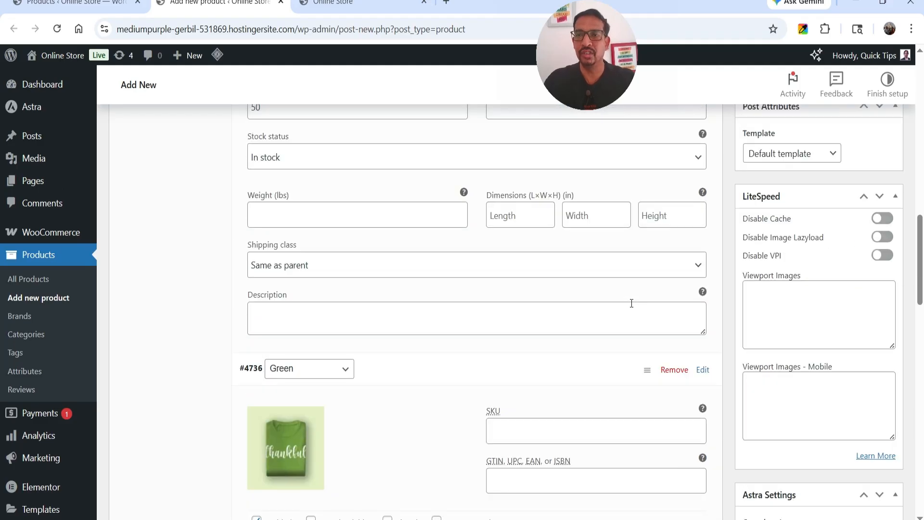
scroll(869, 314, "down", 10)
scroll(865, 320, "up", 20)
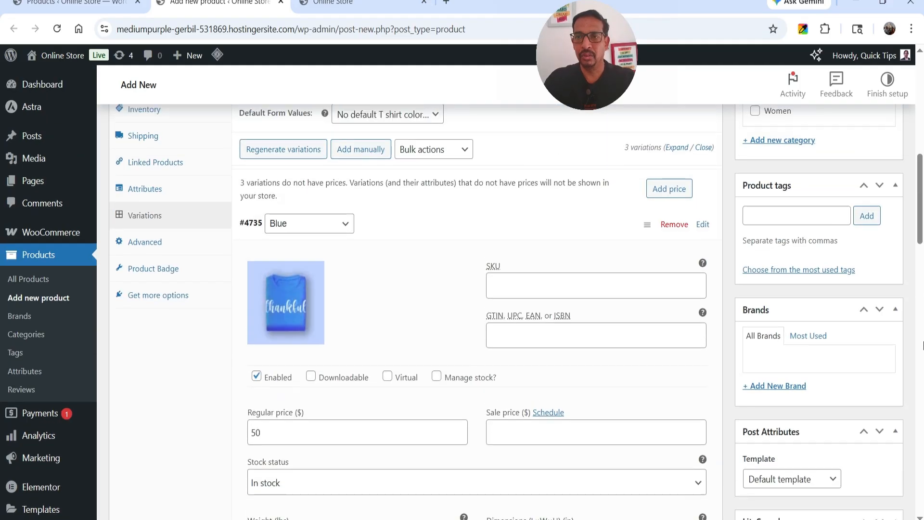
scroll(922, 345, "up", 1)
scroll(923, 345, "up", 1)
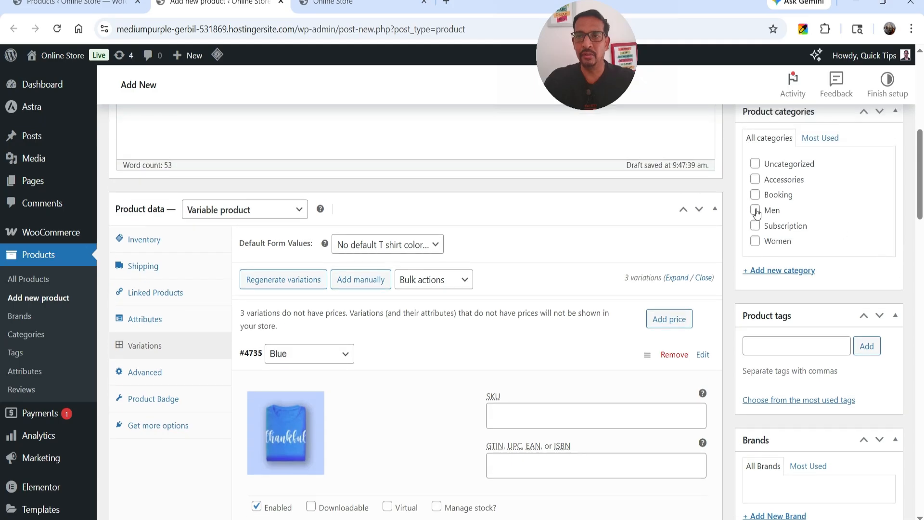
scroll(882, 333, "up", 3)
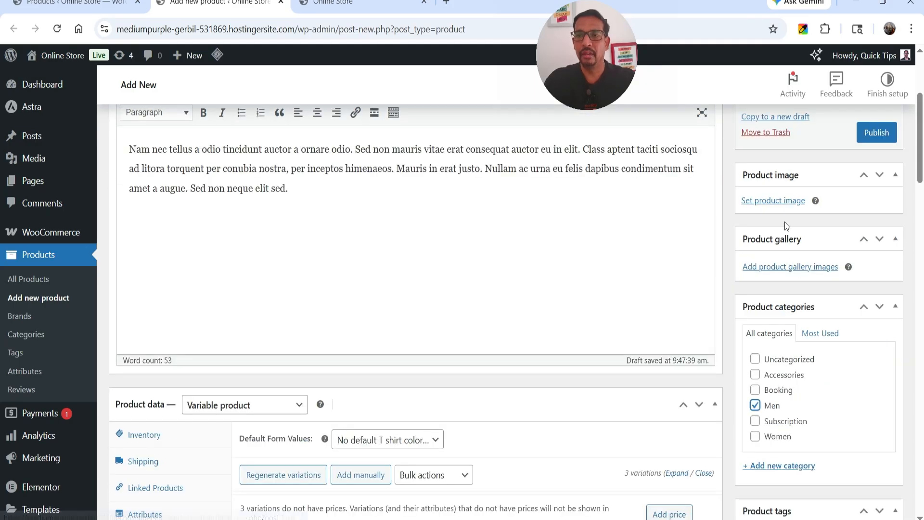
Set the blue folded T-shirt picture tshirt4.jpg as the product image and publish the product
left_click(778, 201)
scroll(380, 268, "down", 6)
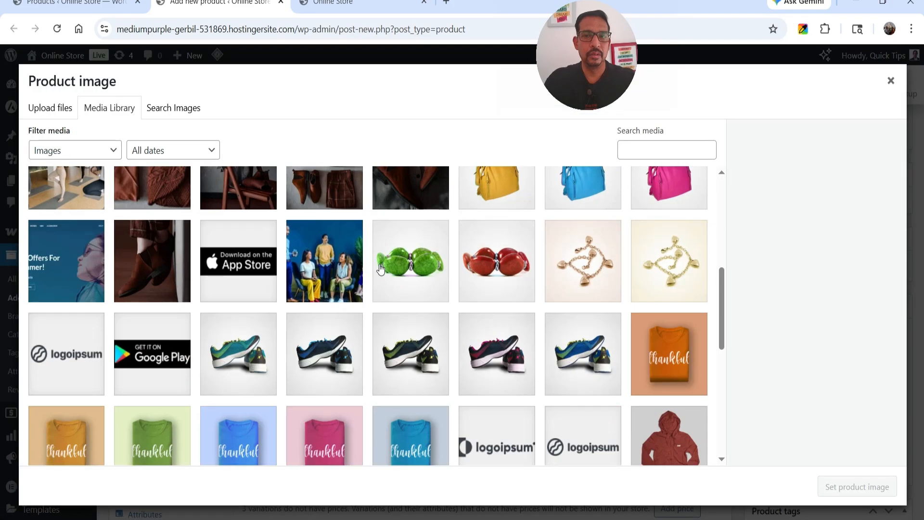
scroll(235, 297, "down", 4)
left_click(244, 260)
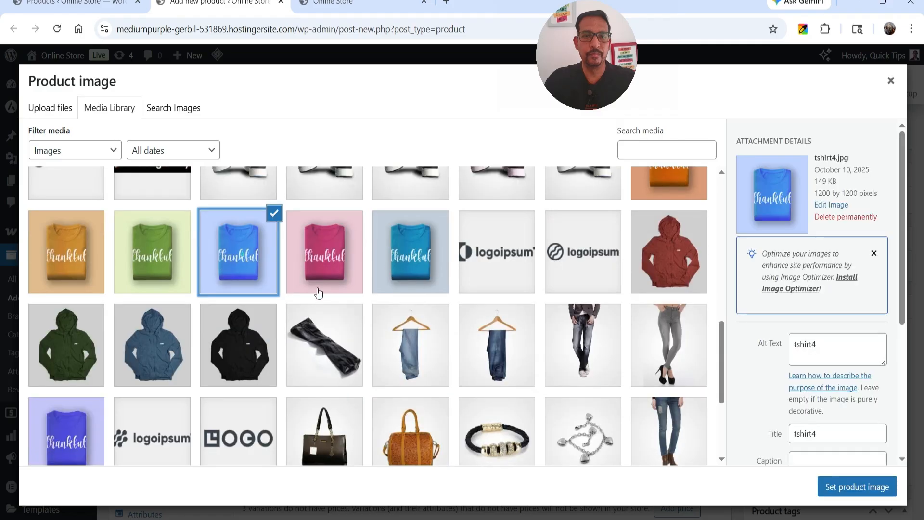
left_click(855, 487)
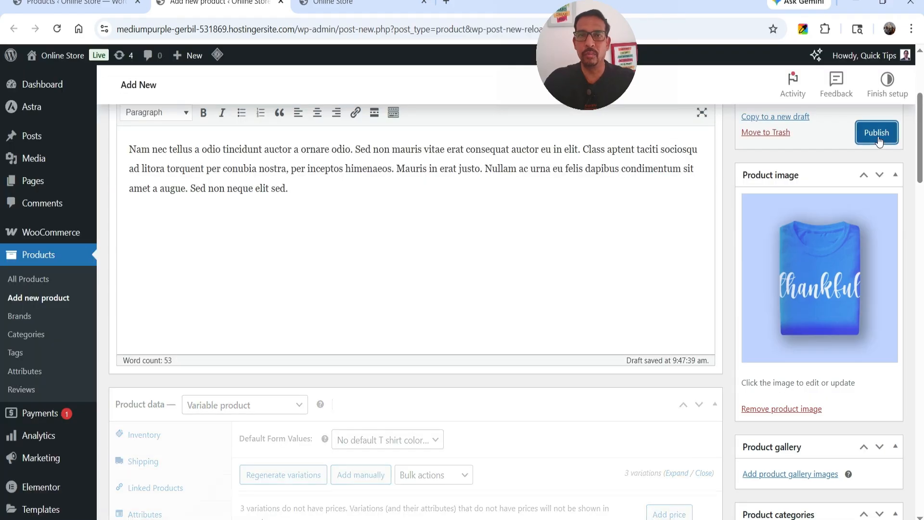
left_click(876, 135)
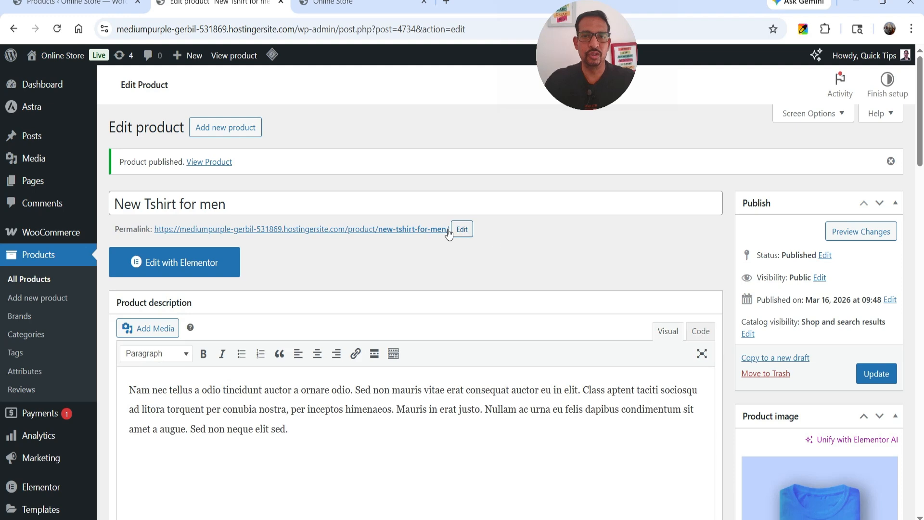
Open the published T-shirt product's page from its permalink in a new browser tab
right_click(399, 237)
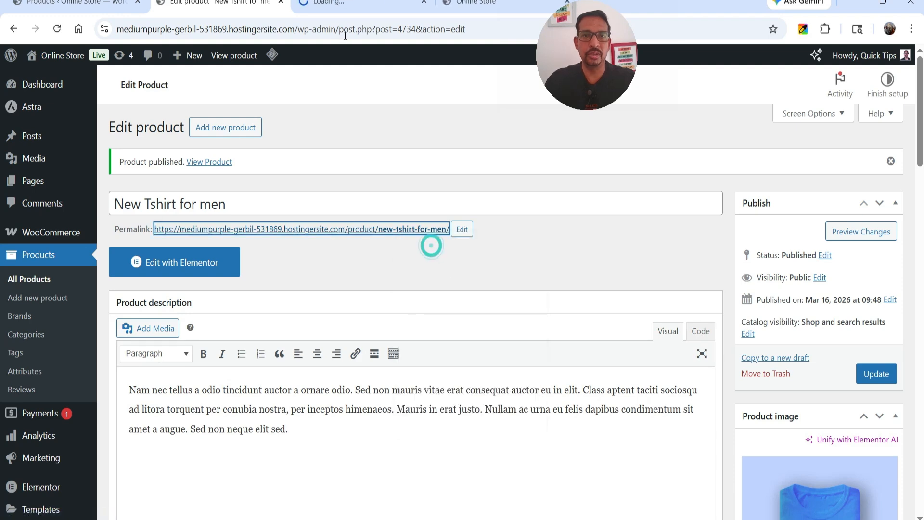
left_click(429, 244)
left_click(356, 2)
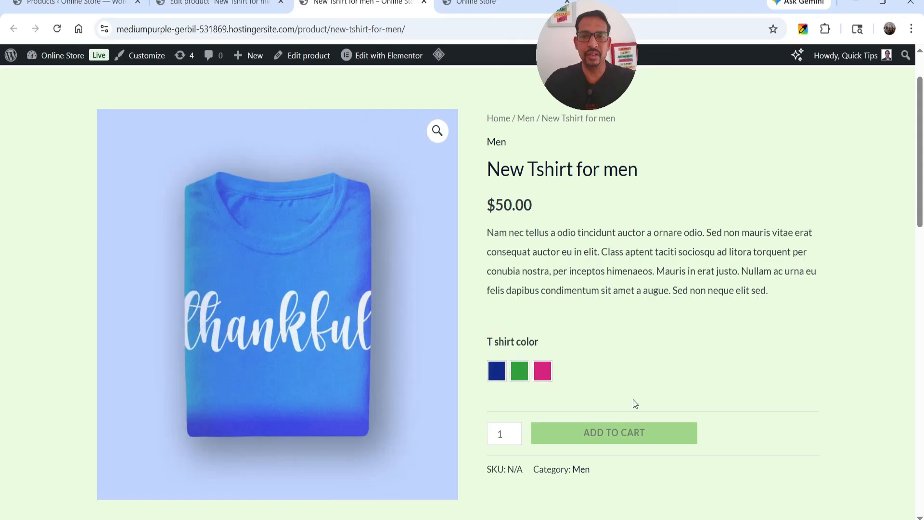
Try the Blue, Green and Pink colour swatches on the T-shirt's product page to check the image switching
left_click(497, 372)
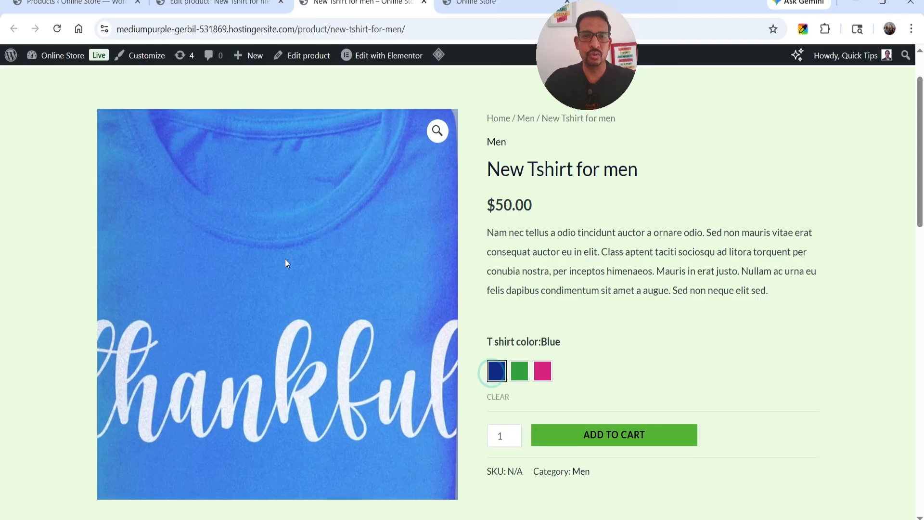
left_click(516, 370)
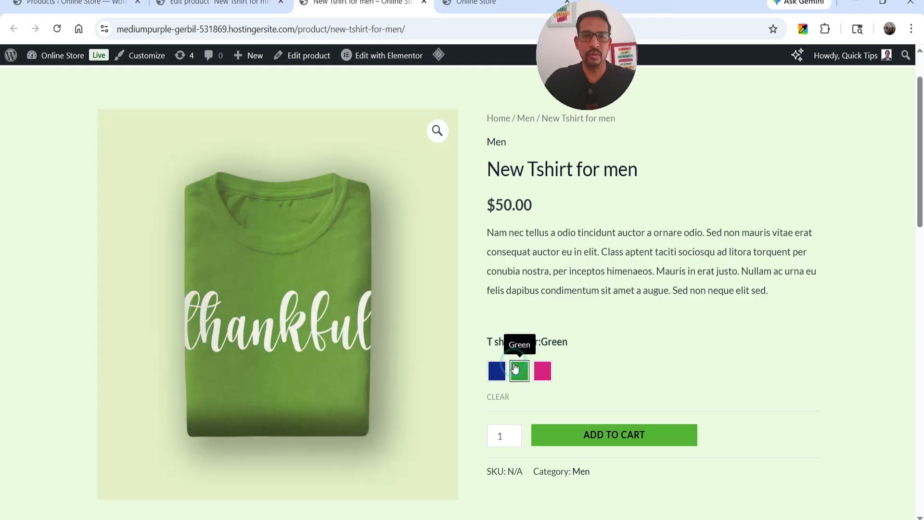
scroll(686, 296, "down", 3)
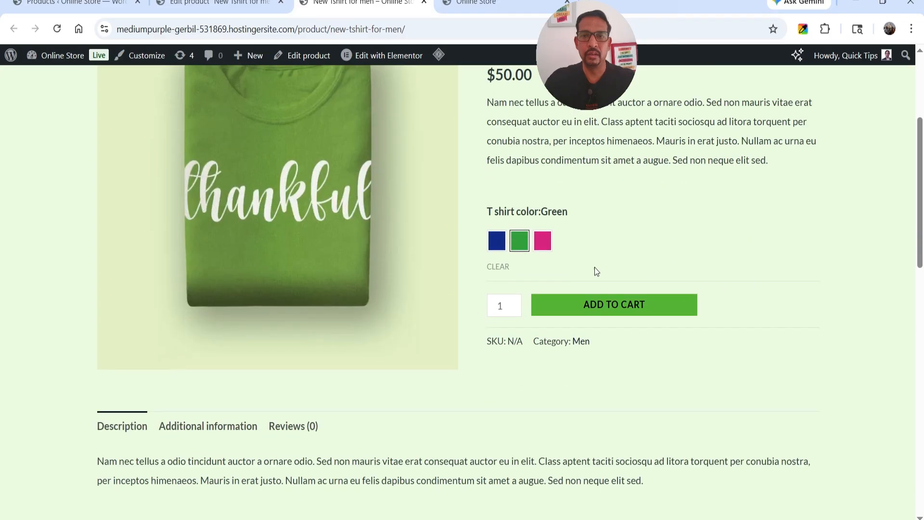
left_click(542, 240)
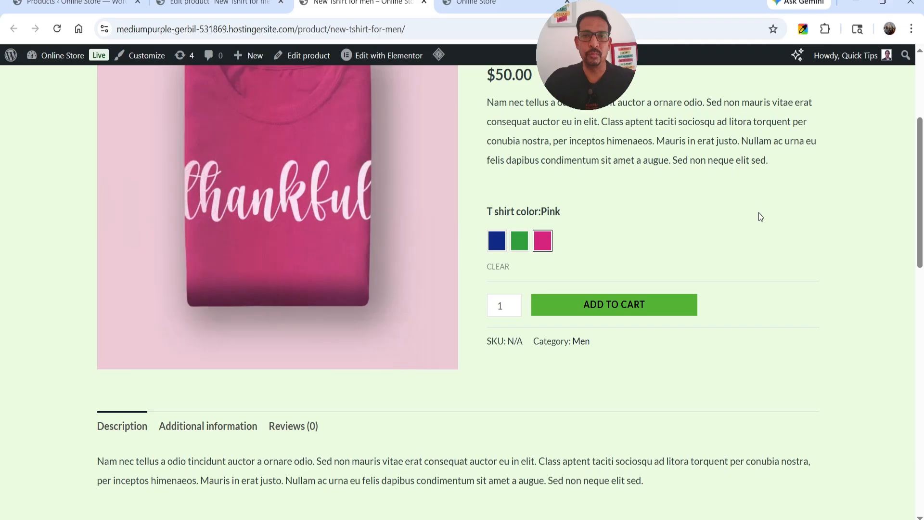
scroll(765, 241, "up", 4)
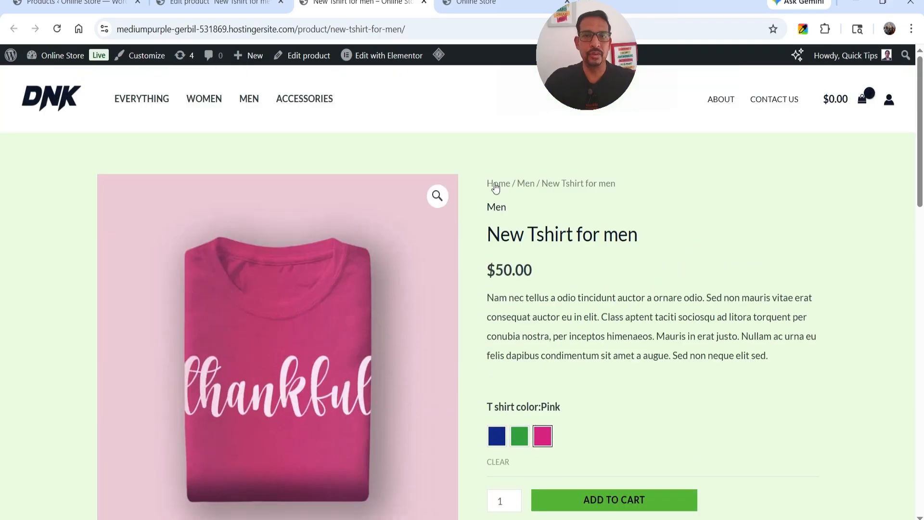
Browse the store's Men category to page 2 and locate the New Tshirt for men product
left_click(525, 184)
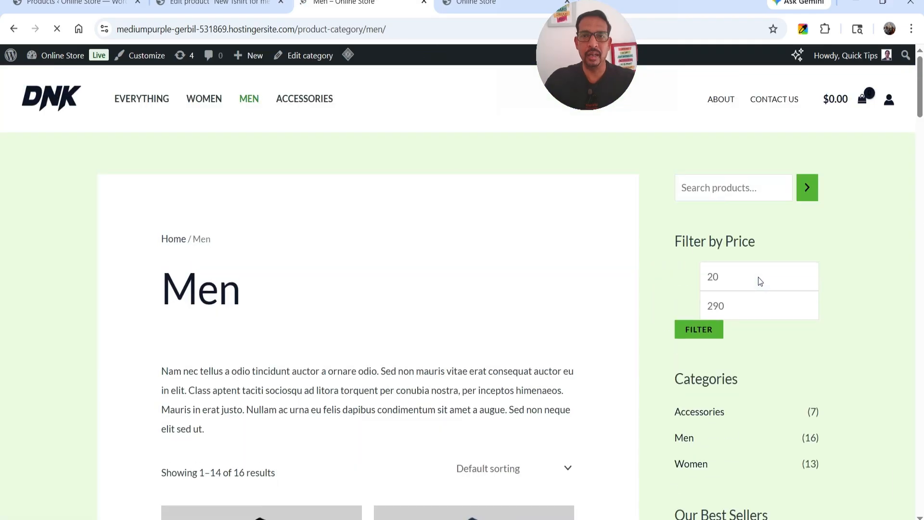
scroll(734, 277, "down", 15)
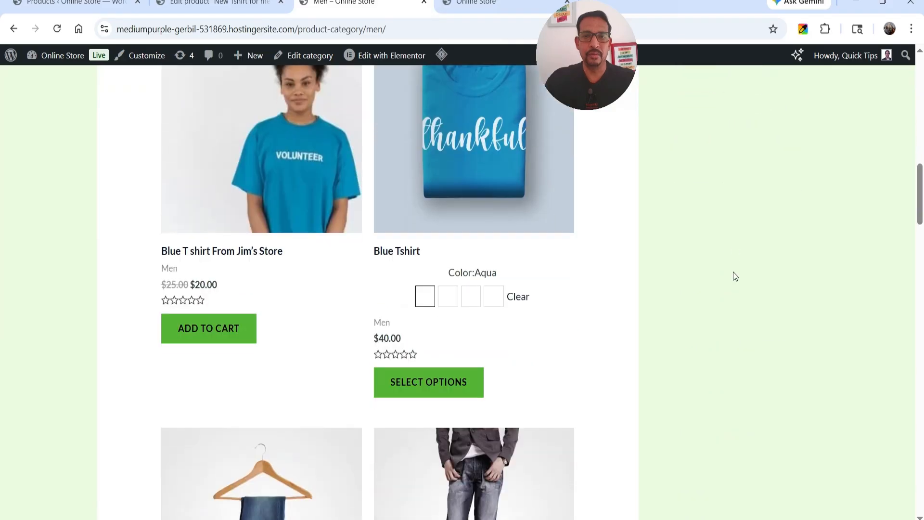
scroll(723, 276, "down", 20)
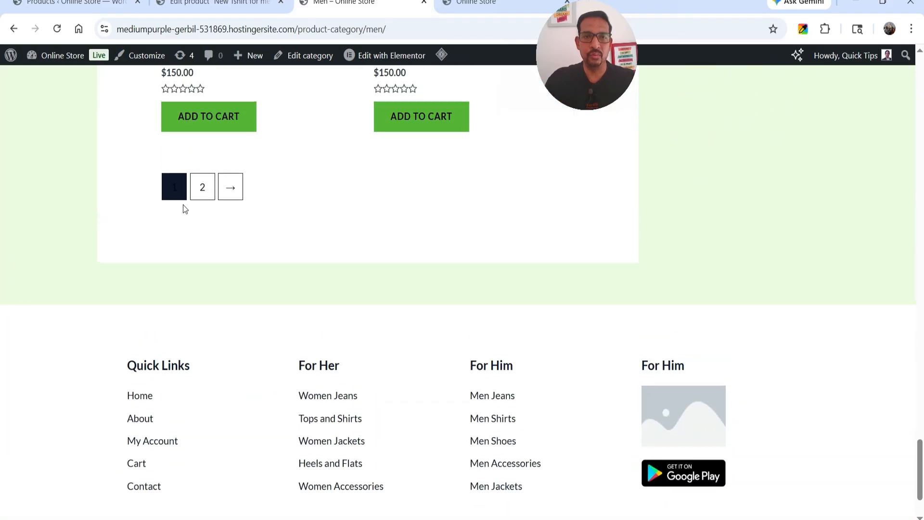
left_click(202, 187)
scroll(480, 207, "down", 3)
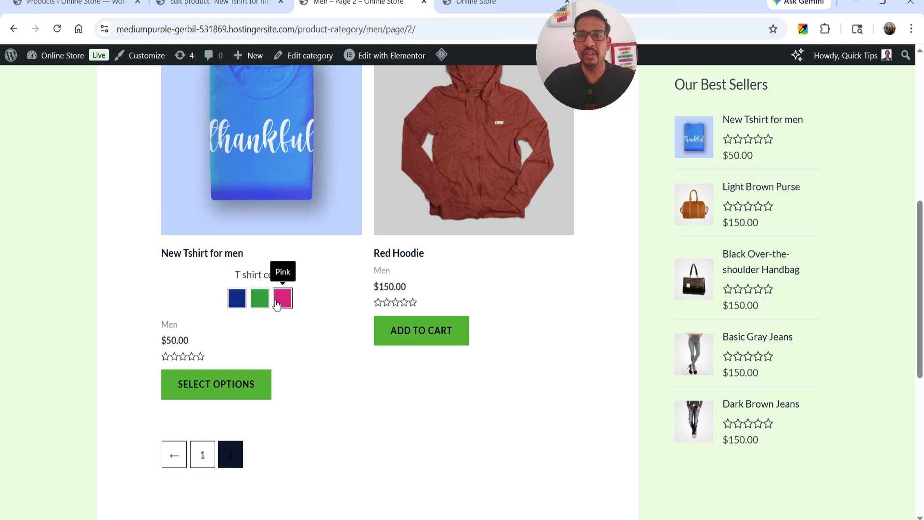
scroll(395, 302, "up", 8)
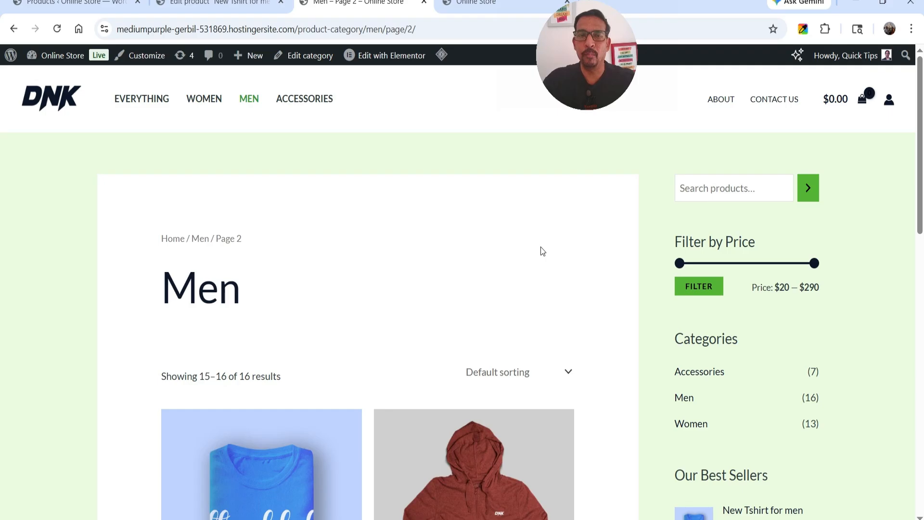
scroll(542, 250, "down", 8)
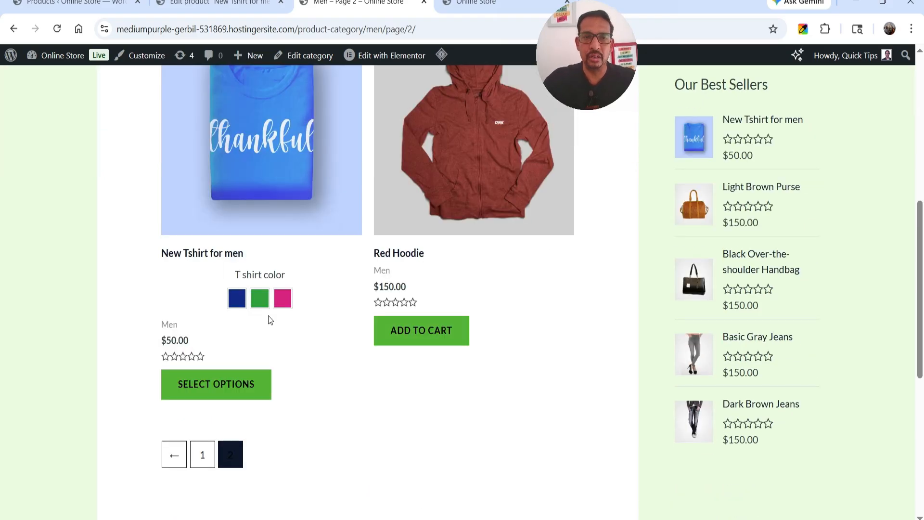
scroll(269, 320, "up", 6)
scroll(470, 295, "down", 3)
Test the green, pink and blue swatches of New Tshirt for men on the category page
left_click(247, 428)
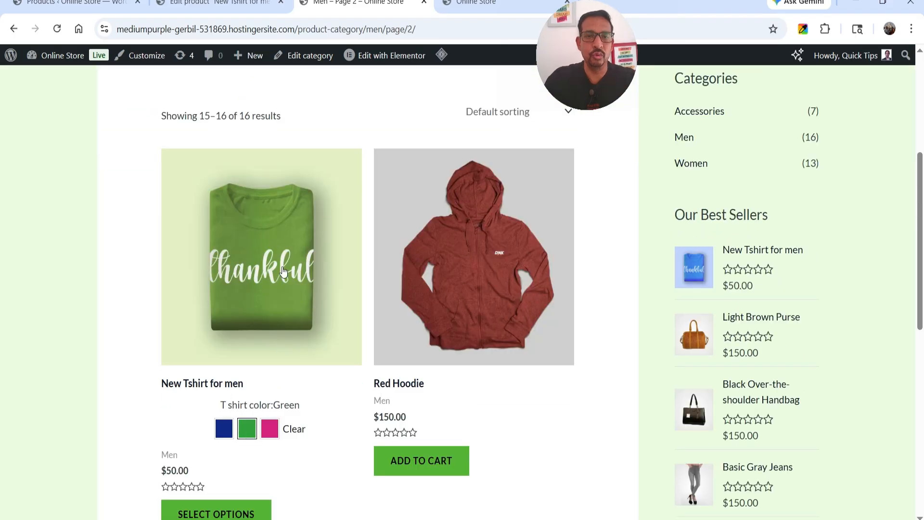
left_click(270, 429)
left_click(224, 429)
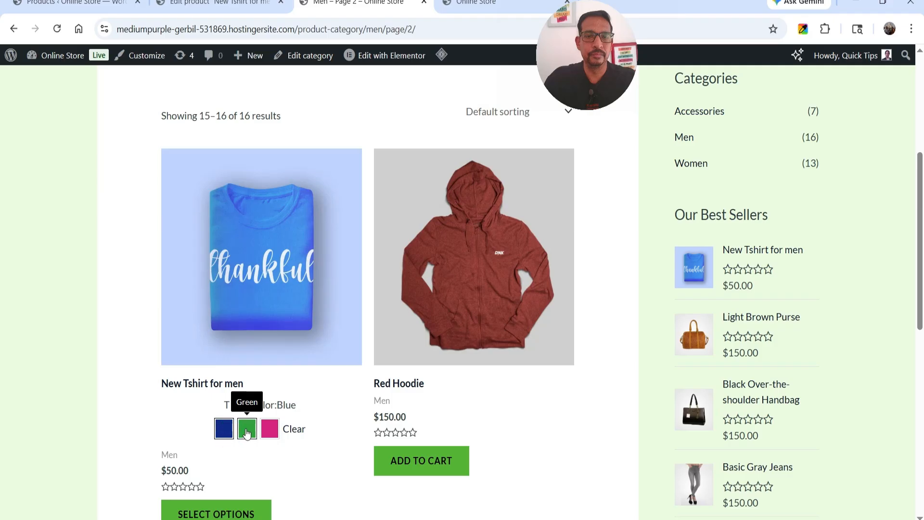
left_click(246, 429)
left_click(270, 431)
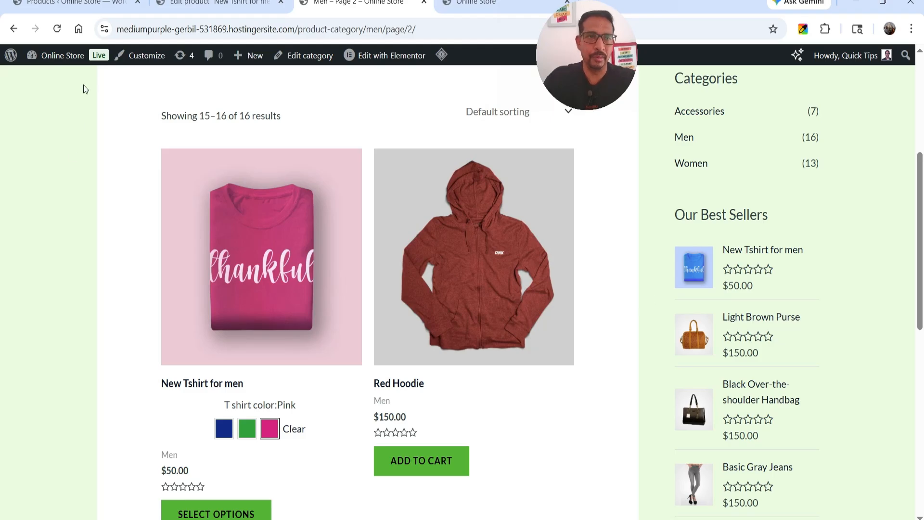
Return to the WordPress admin and activate the ShopLentor Pro plugin among the installed plugins
left_click(72, 3)
scroll(43, 203, "down", 7)
mouse_move(50, 398)
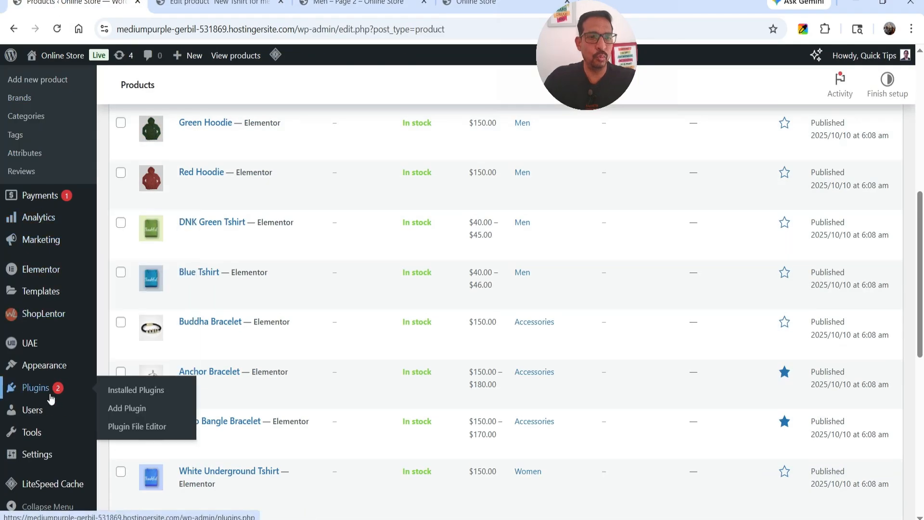
left_click(135, 390)
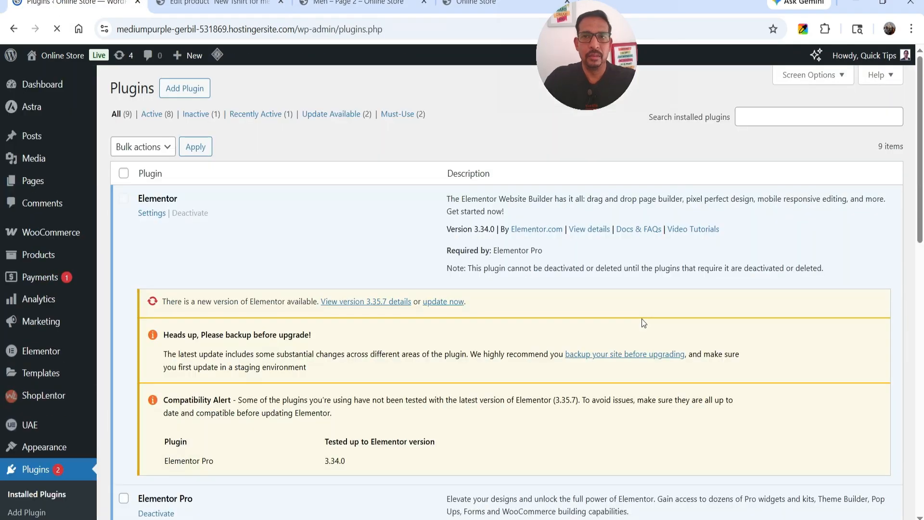
scroll(416, 261, "down", 5)
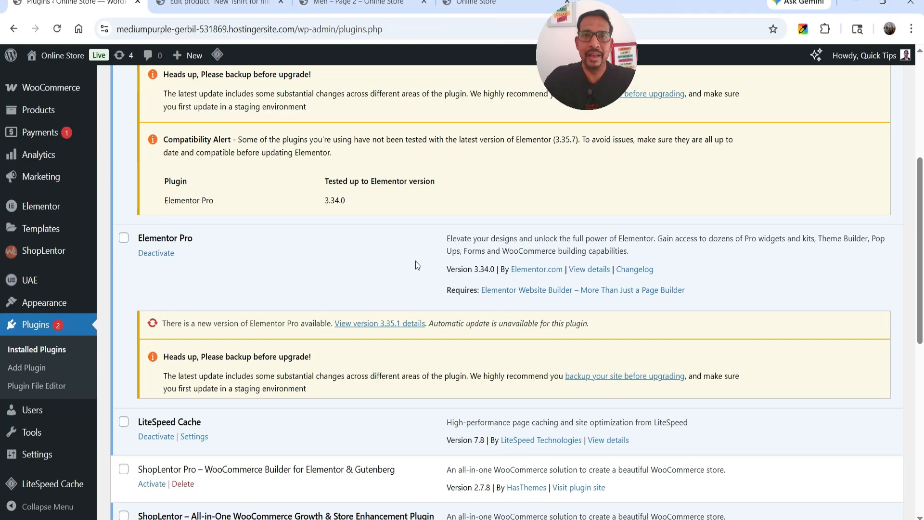
scroll(415, 260, "down", 4)
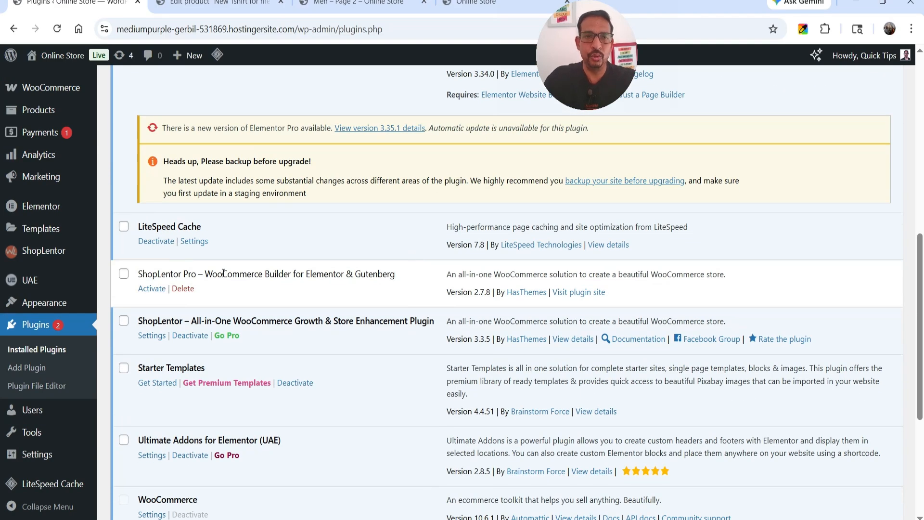
left_click(151, 288)
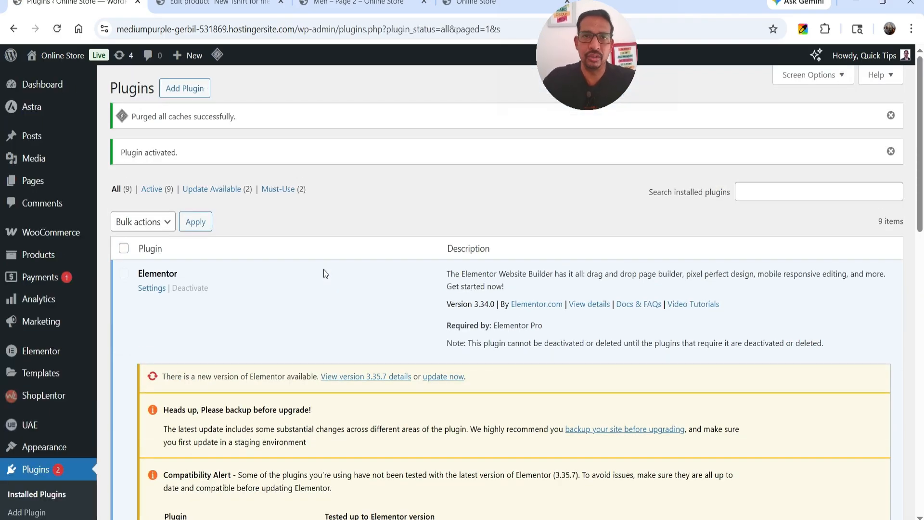
Open the ShopLentor license page to check the Pro license information
scroll(244, 205, "down", 3)
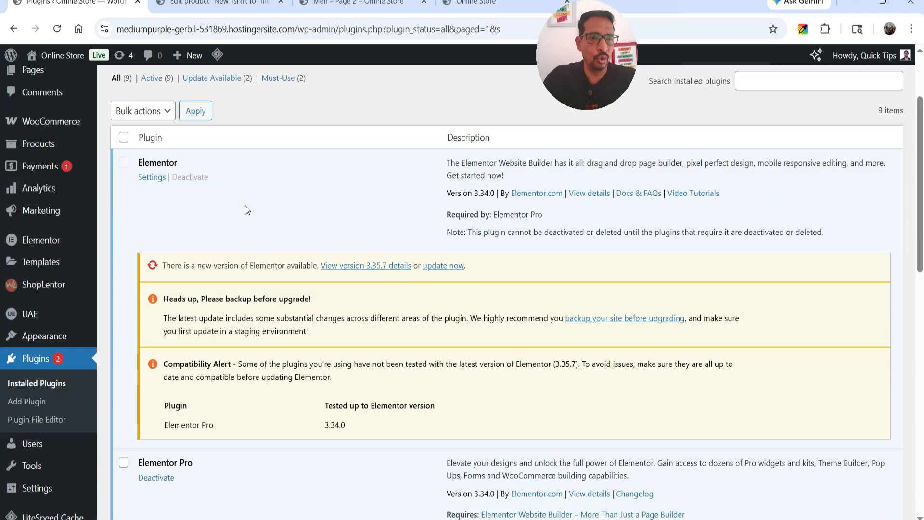
mouse_move(54, 271)
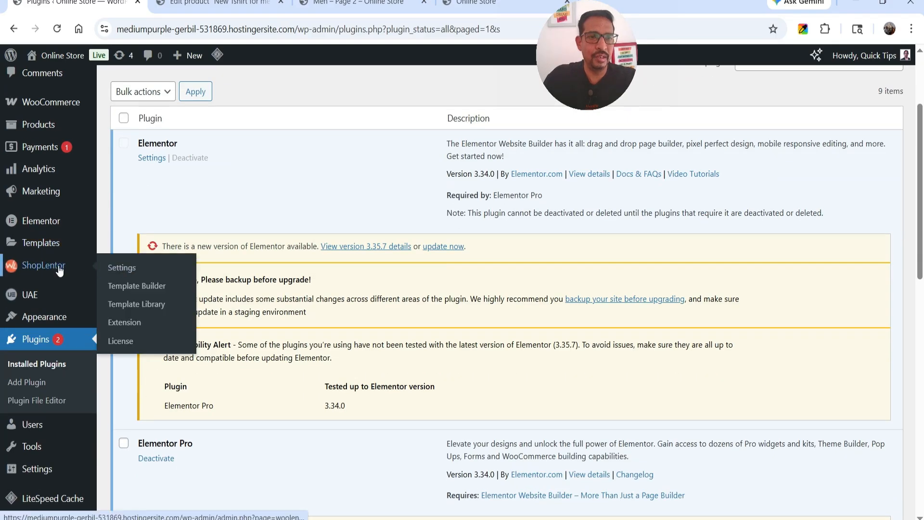
left_click(123, 339)
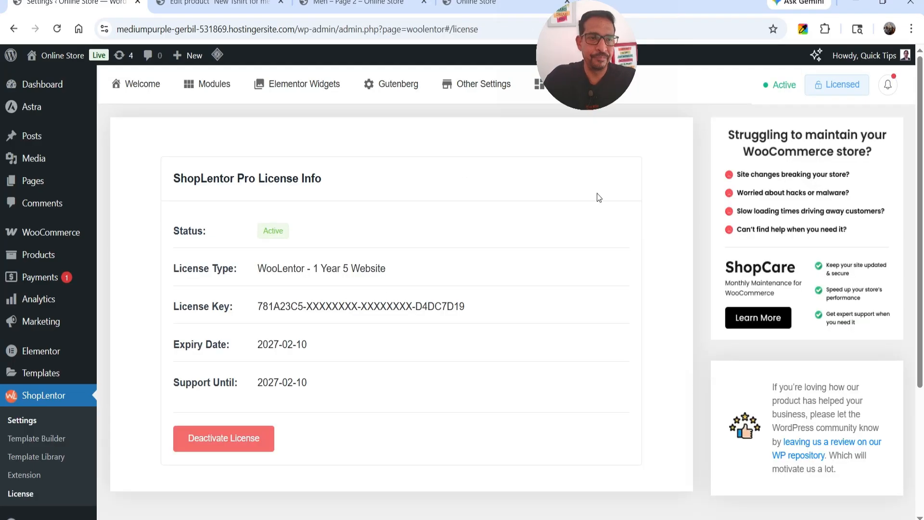
Open the Variation Swatches module's options in the ShopLentor settings
left_click(22, 420)
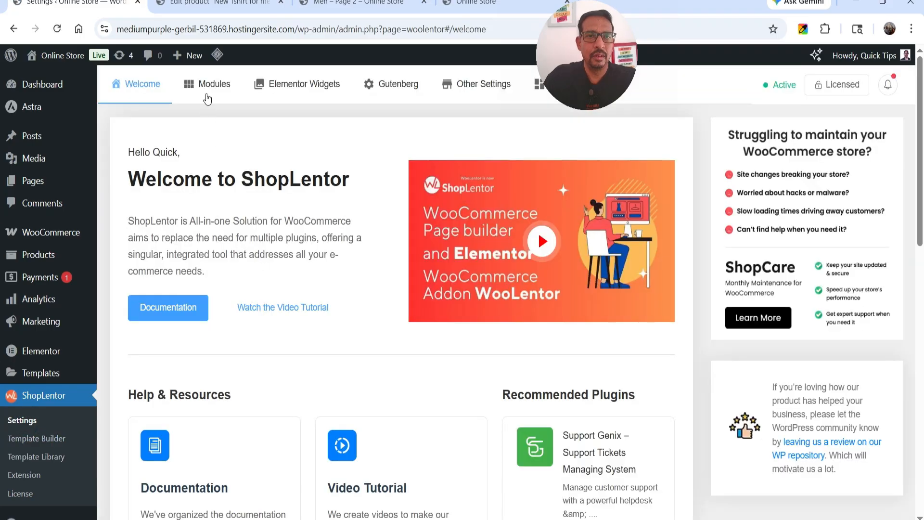
left_click(216, 84)
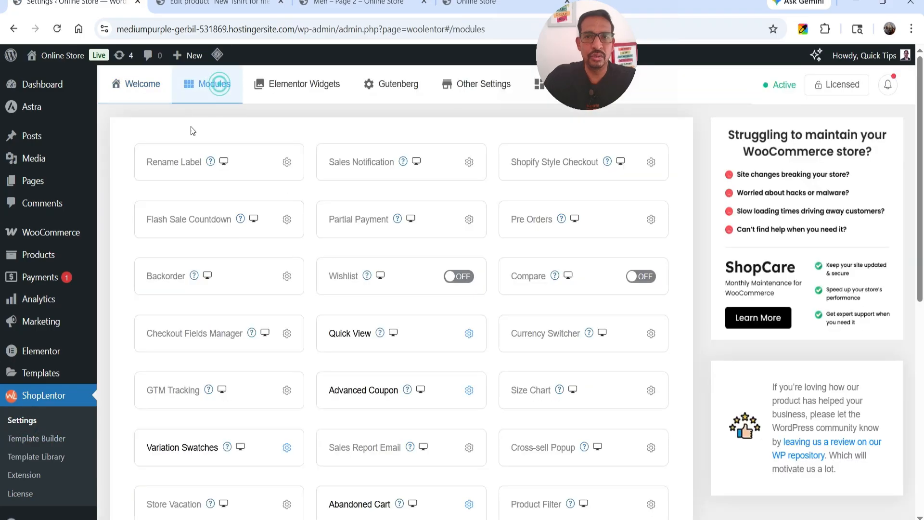
scroll(156, 313, "down", 3)
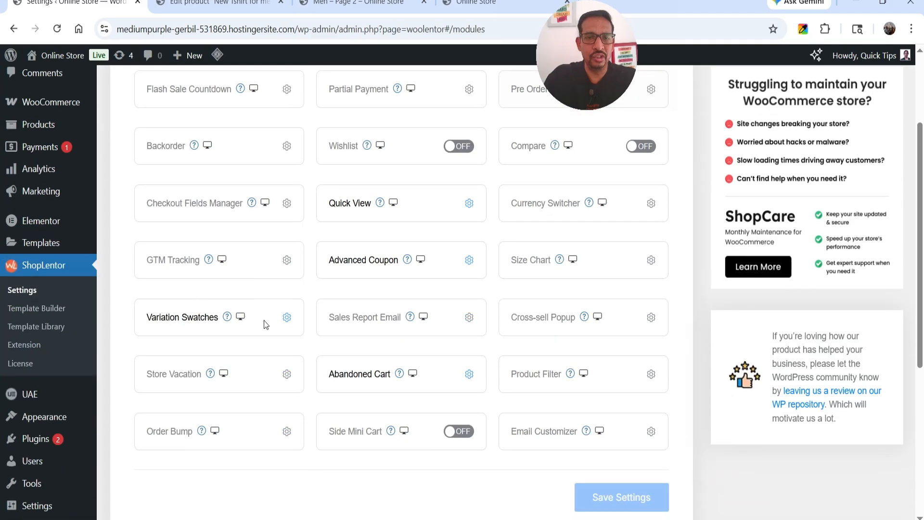
left_click(285, 316)
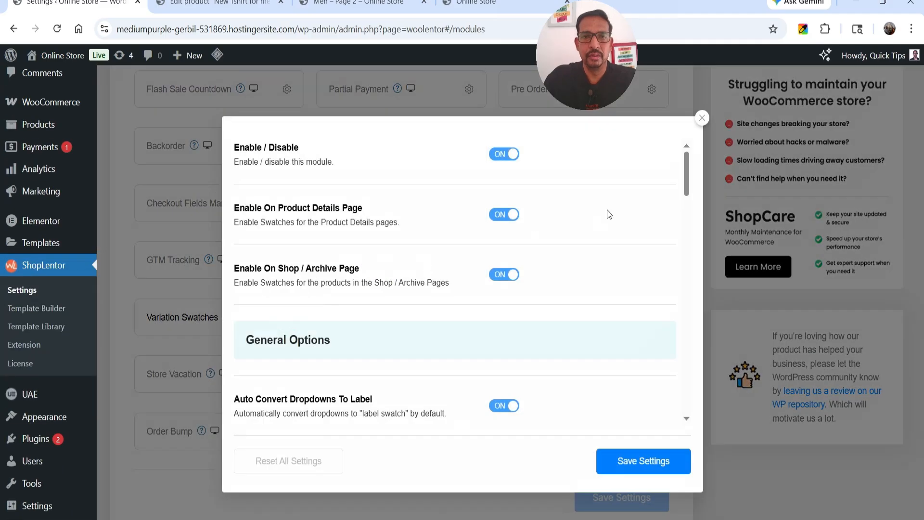
Enable Auto Convert Dropdowns To Image for the variation swatches and check the Apply Auto Image For choices, keeping The First attribute
scroll(563, 218, "down", 2)
scroll(562, 223, "down", 1)
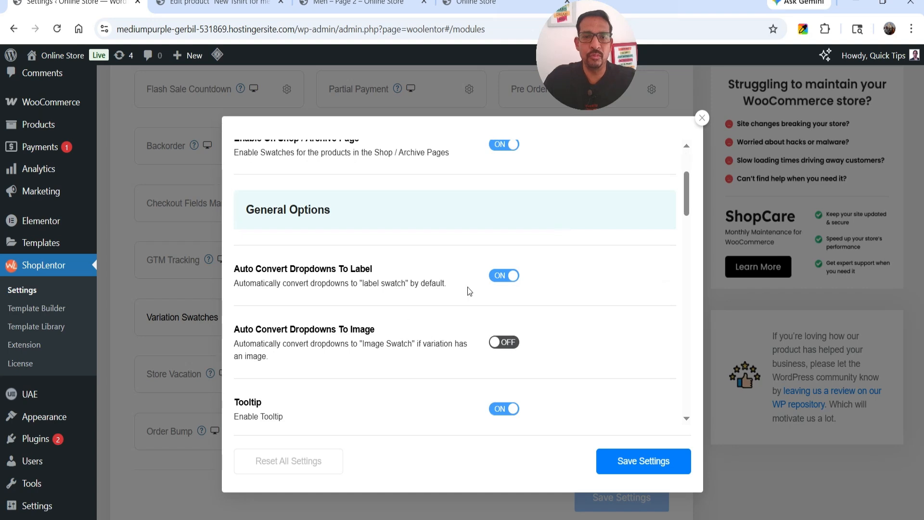
scroll(477, 286, "down", 1)
left_click(503, 275)
scroll(570, 250, "down", 2)
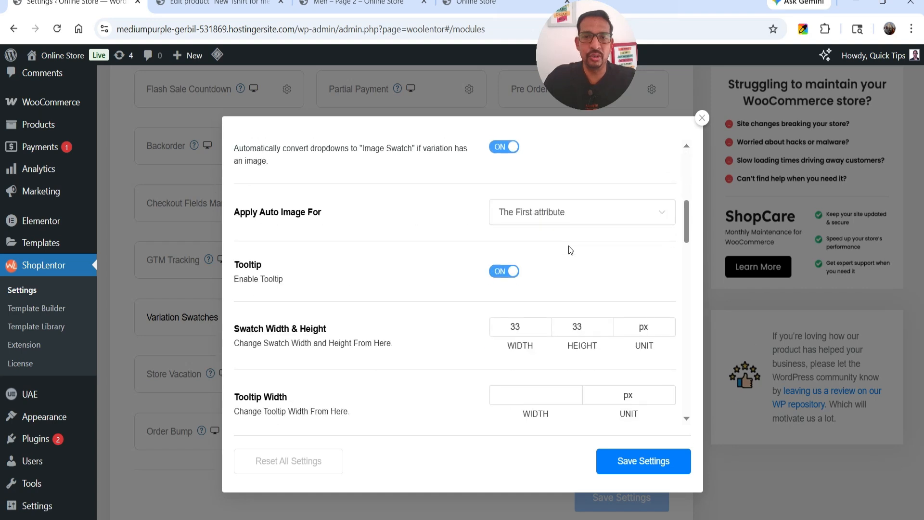
left_click(545, 218)
left_click(544, 217)
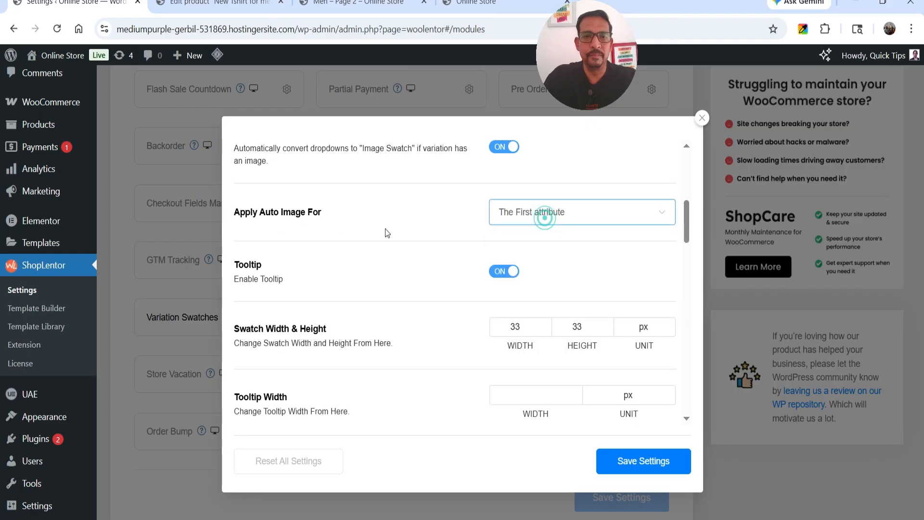
Set the Shape Style of the variation swatches to the circular shape
scroll(385, 233, "down", 3)
scroll(469, 180, "down", 7)
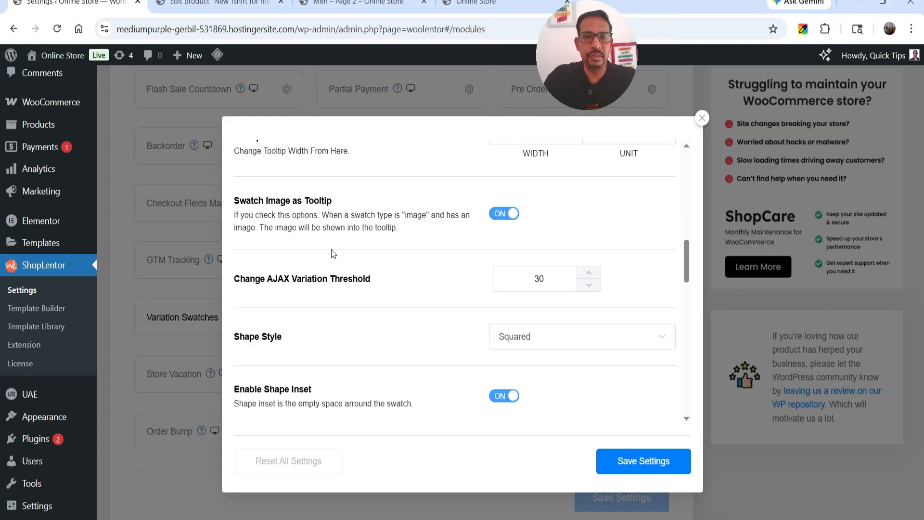
scroll(452, 218, "up", 1)
left_click(540, 206)
left_click(536, 299)
scroll(358, 231, "down", 3)
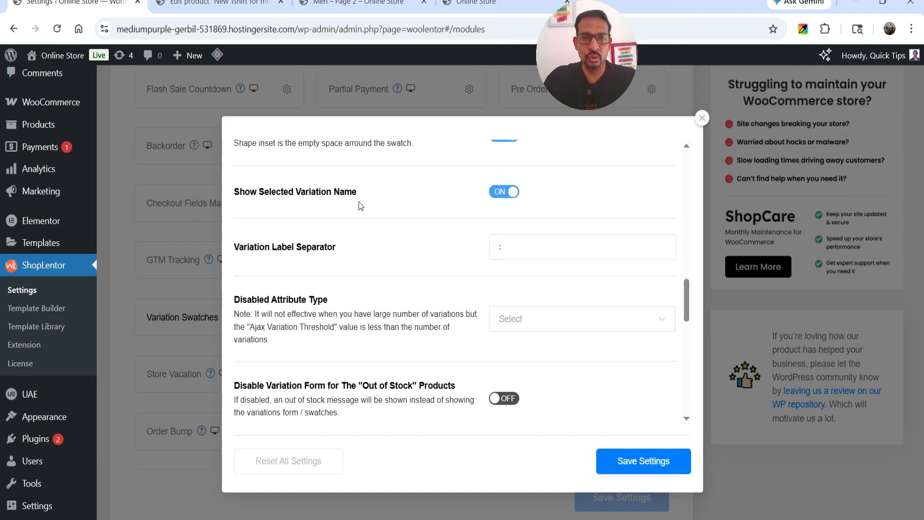
Review the Shop / Archive Page swatch options, toggling Enable Swatch Limit on and off and checking the Swatches Position choices while keeping After Title
scroll(388, 219, "down", 3)
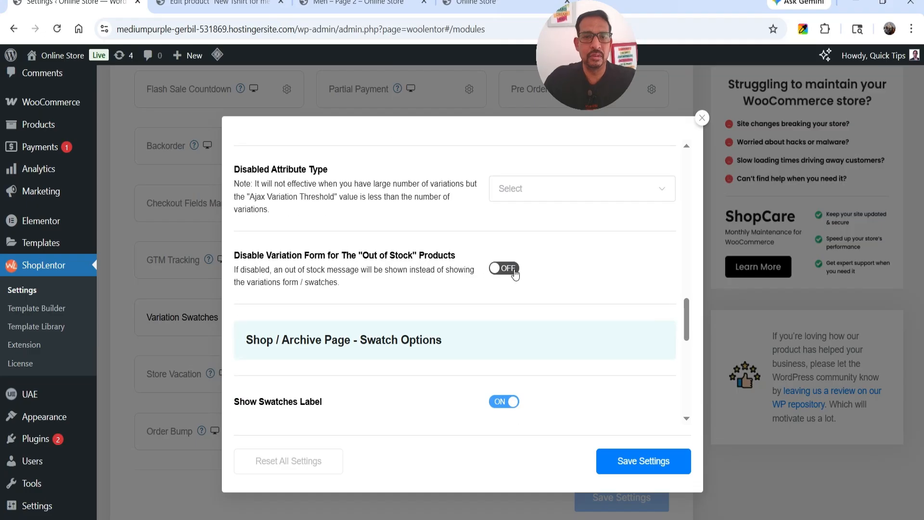
scroll(288, 259, "down", 6)
left_click(495, 249)
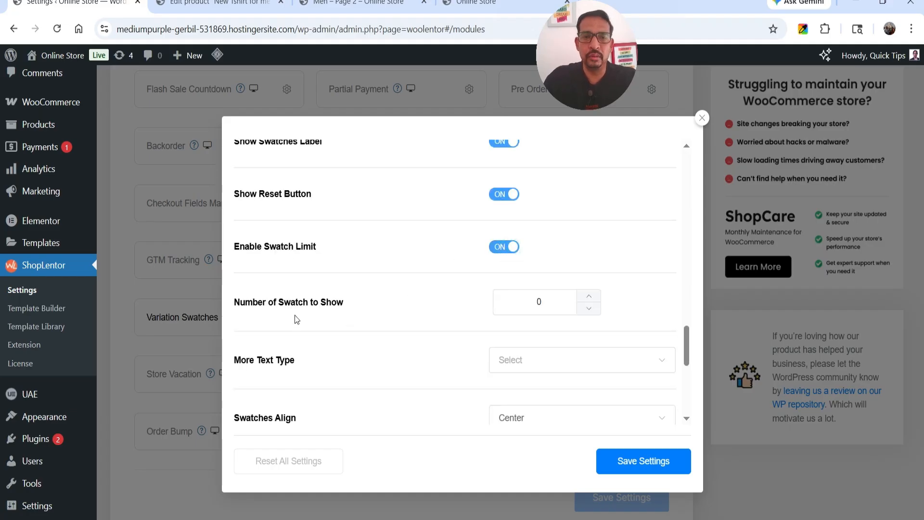
left_click(494, 251)
scroll(304, 189, "down", 4)
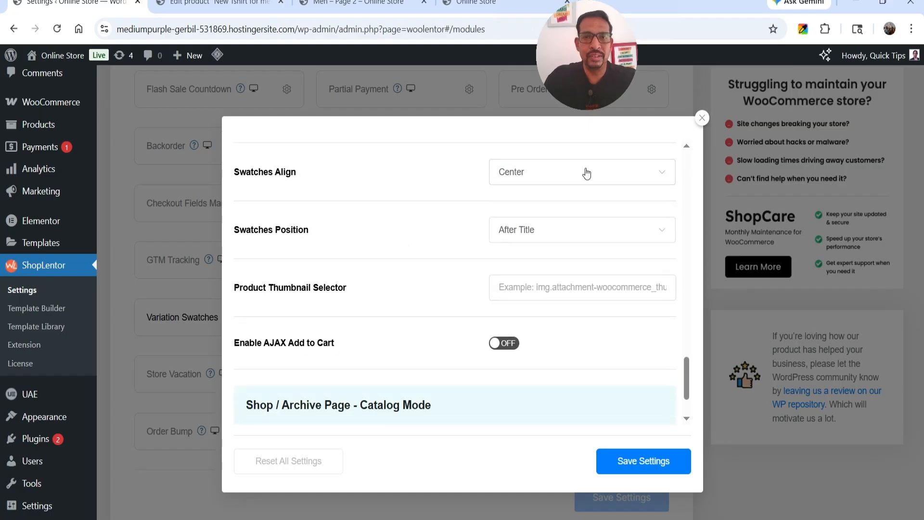
left_click(525, 236)
left_click(525, 235)
scroll(345, 268, "down", 2)
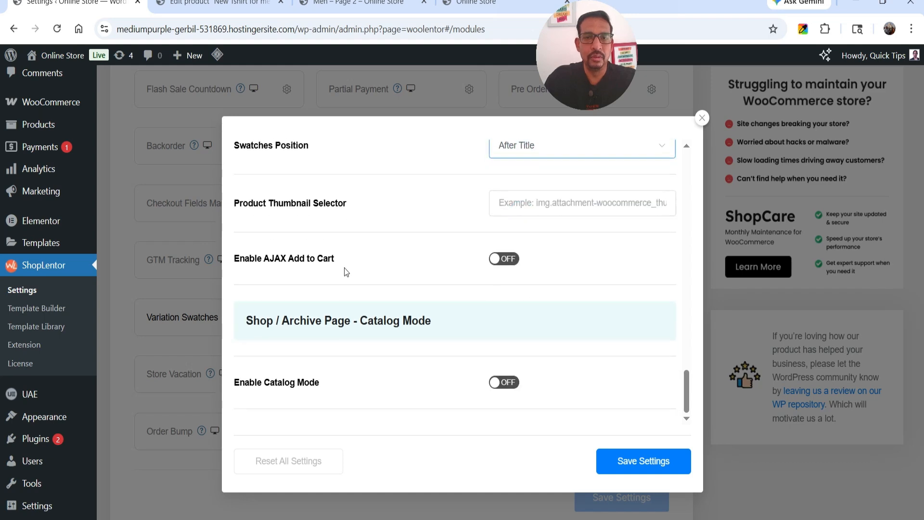
Enable AJAX Add to Cart, hiding of the View Cart button and the popup notice after adding to cart, and save the swatch settings
left_click(499, 260)
scroll(402, 238, "down", 3)
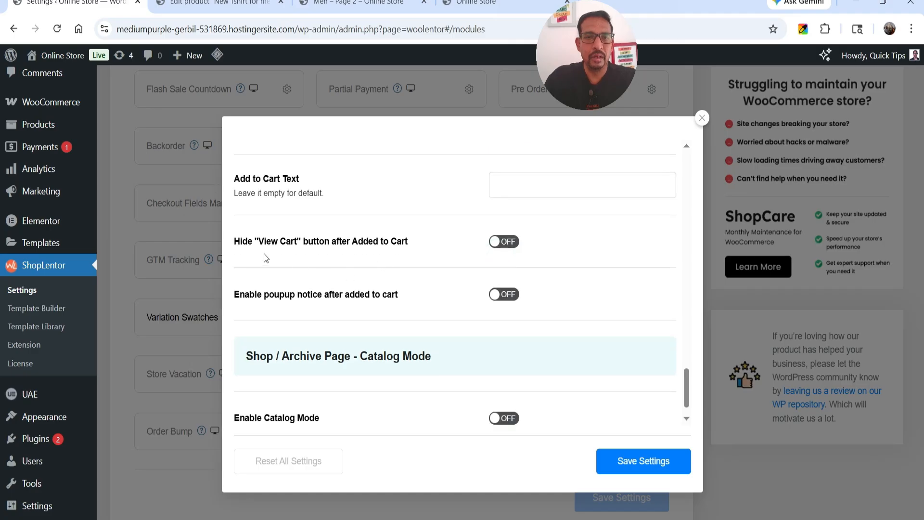
left_click(498, 242)
scroll(381, 241, "down", 1)
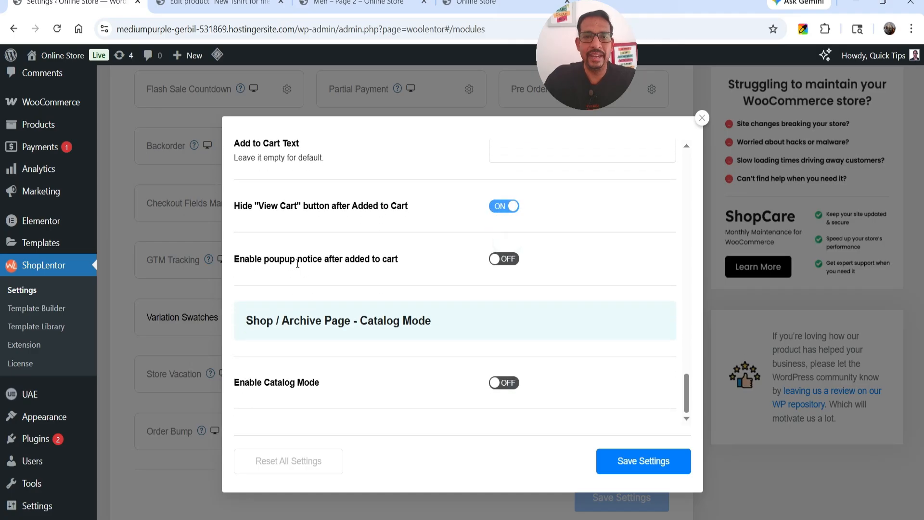
left_click(492, 265)
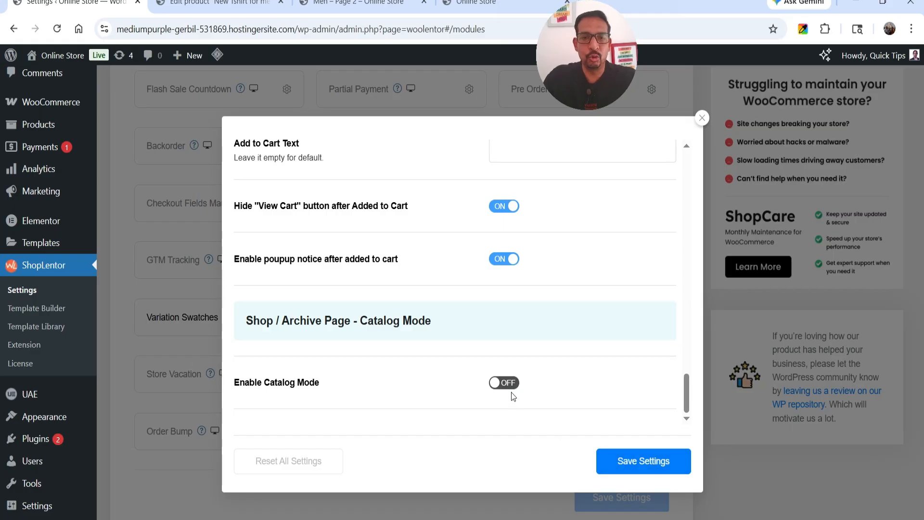
left_click(618, 472)
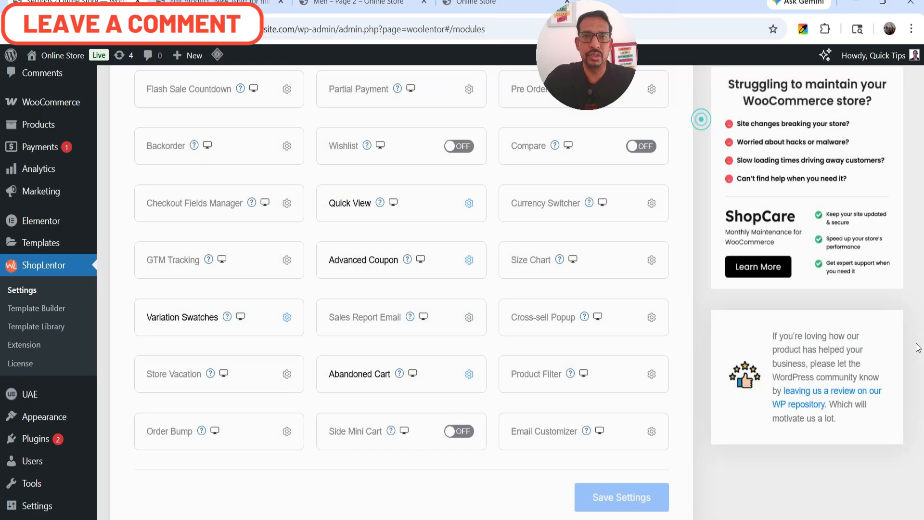
left_click(703, 117)
Switch to the store's Men category page and purge the LiteSpeed cache to load the updated swatches
left_click(357, 5)
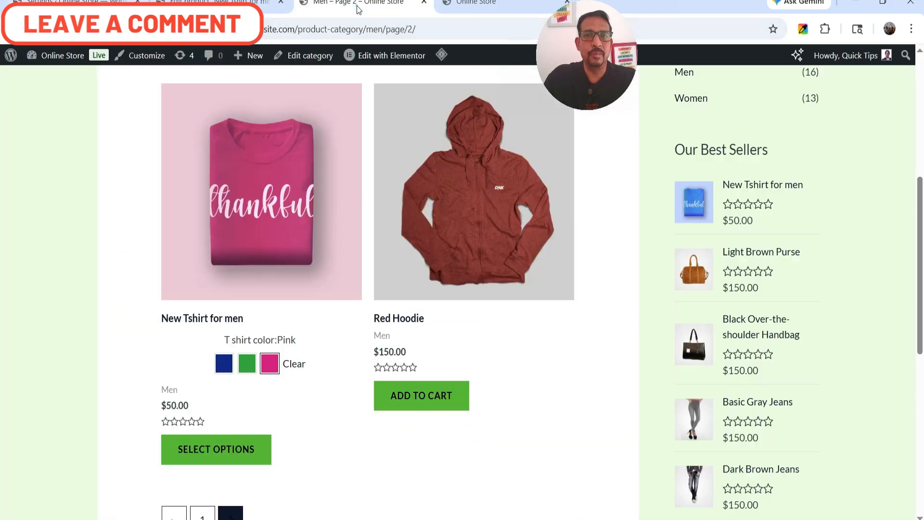
mouse_move(440, 57)
left_click(447, 113)
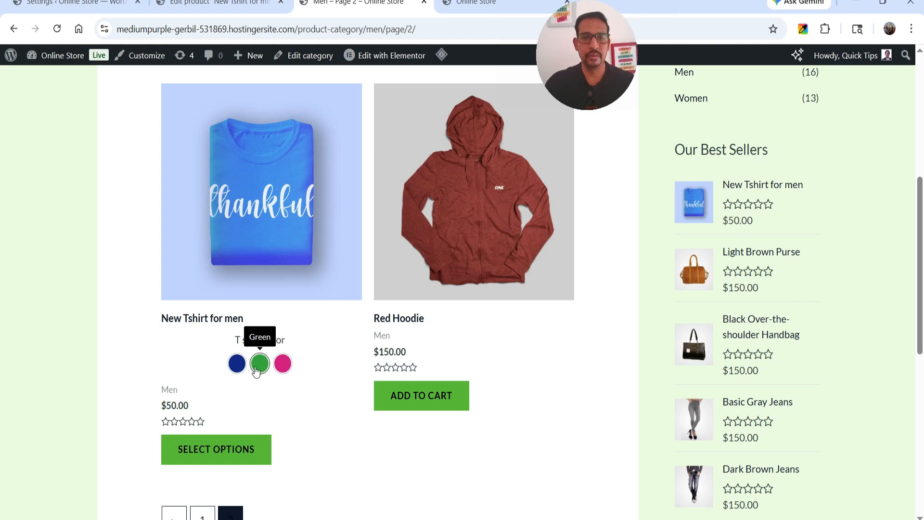
Test the green, pink and blue swatches of New Tshirt for men on the category page and clear the selection
left_click(254, 372)
left_click(276, 367)
left_click(224, 366)
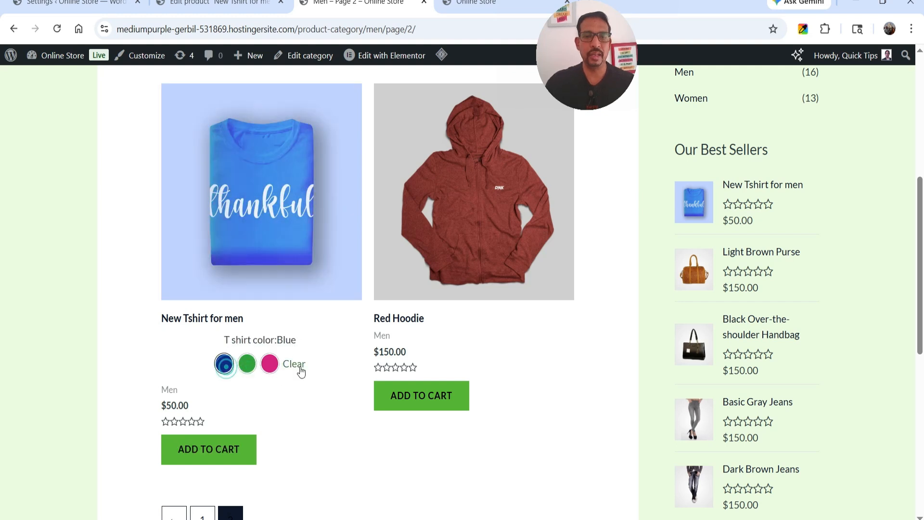
left_click(294, 367)
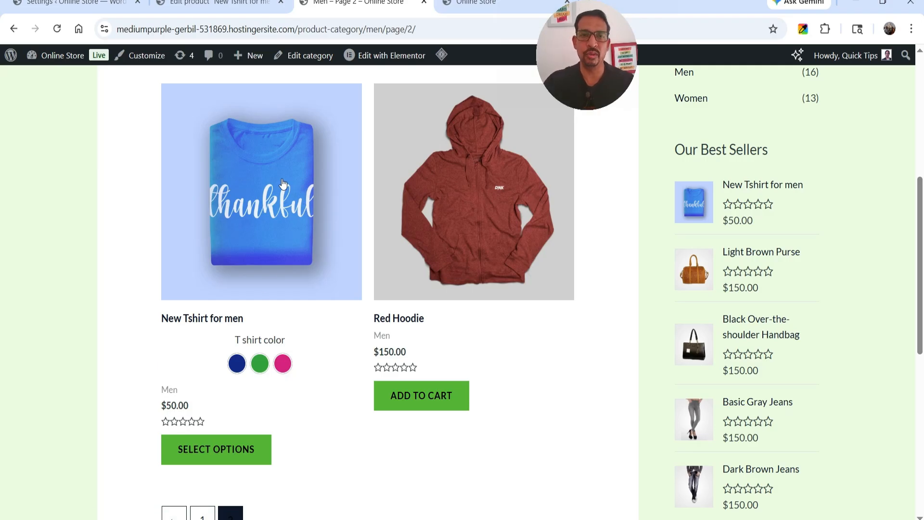
Open the New Tshirt for men product page and test its green, pink and blue colour swatches and the clear option
left_click(268, 194)
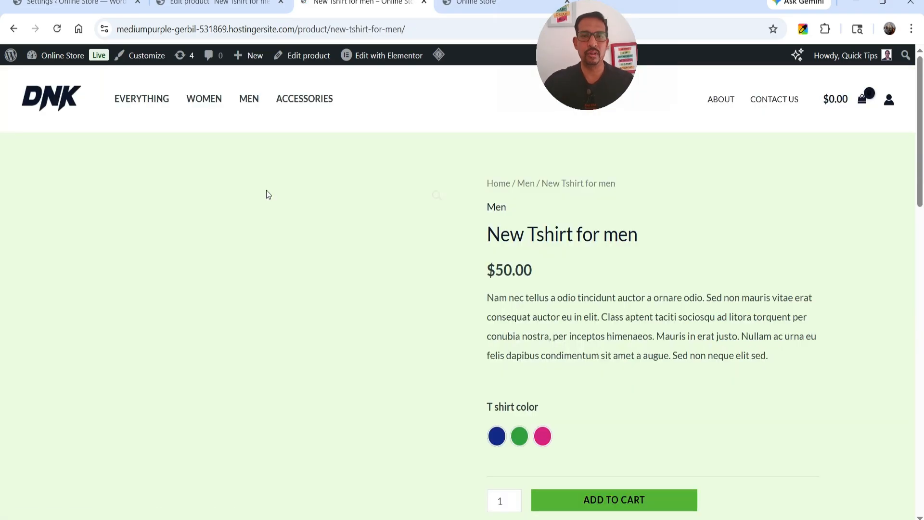
scroll(573, 289, "down", 3)
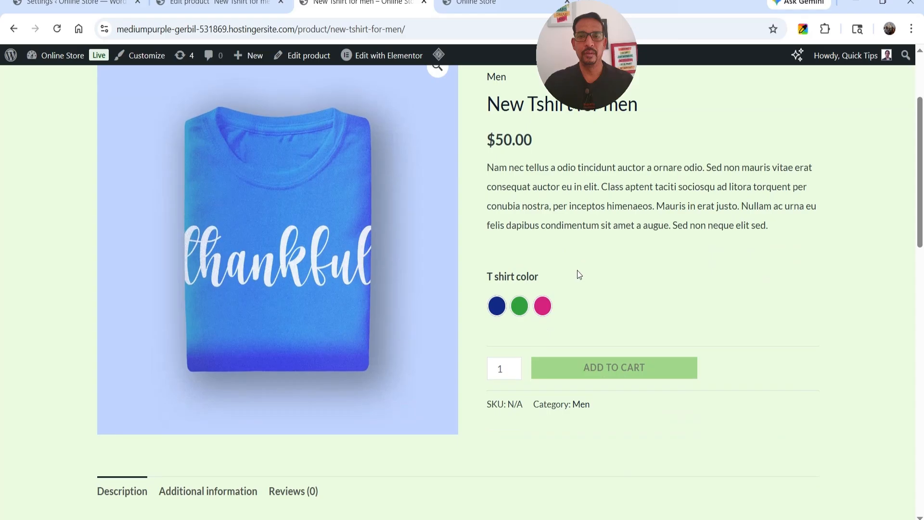
left_click(521, 309)
left_click(543, 308)
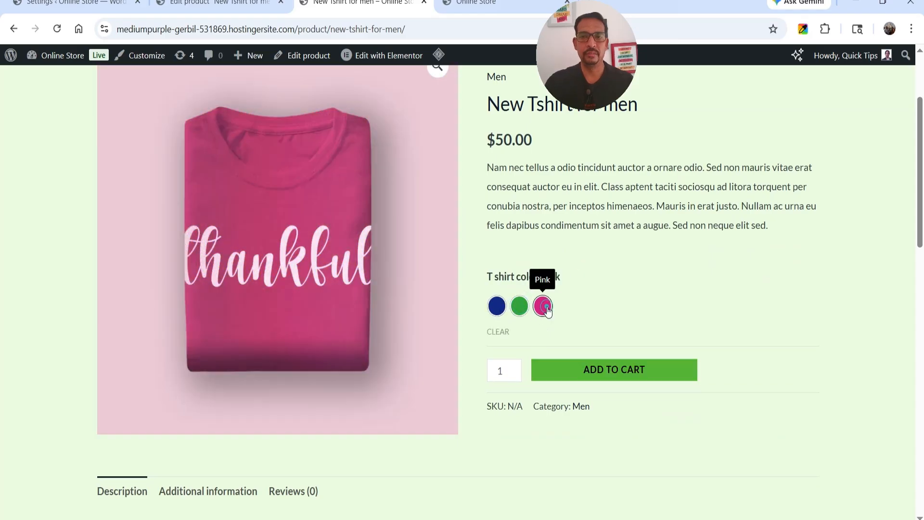
left_click(497, 306)
left_click(498, 334)
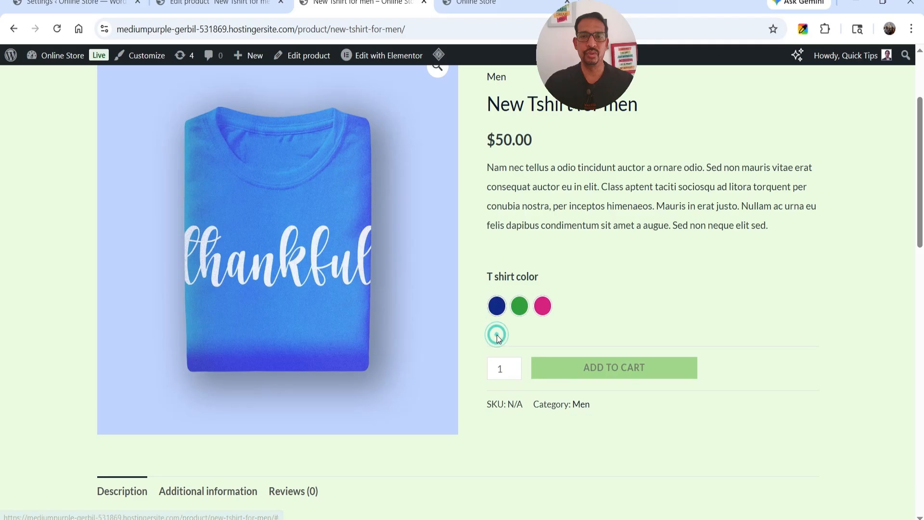
left_click(496, 306)
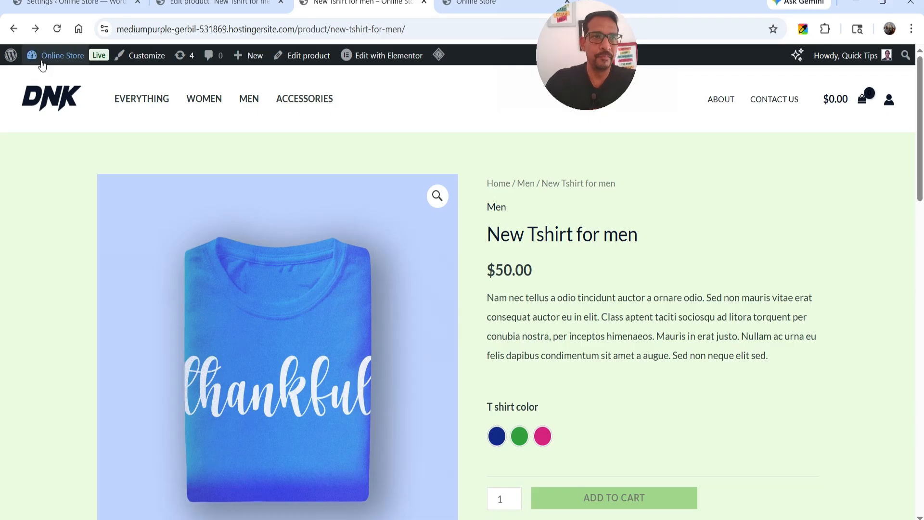
Return to the WordPress admin and open the product attributes page
left_click(56, 5)
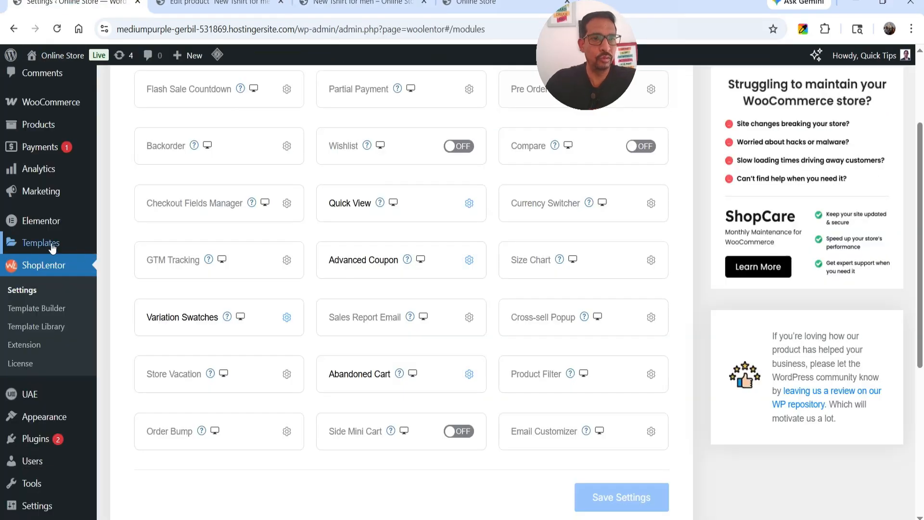
mouse_move(36, 127)
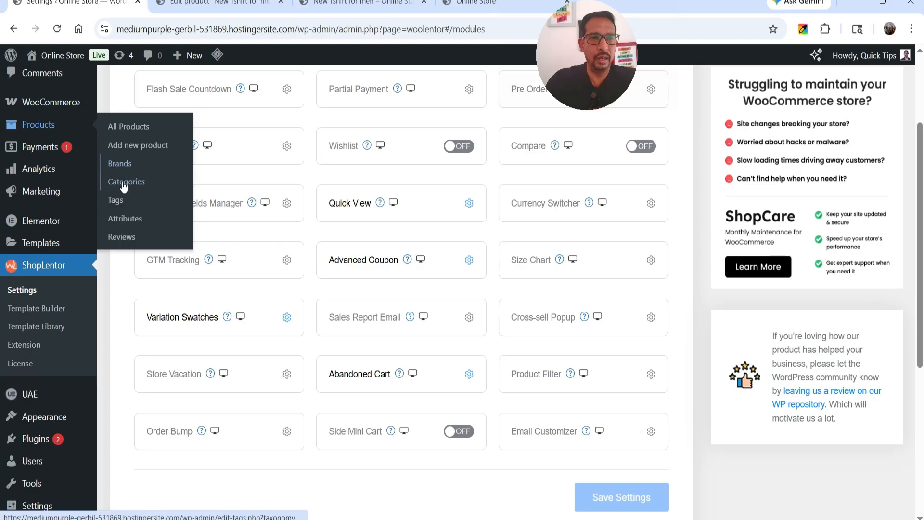
left_click(123, 218)
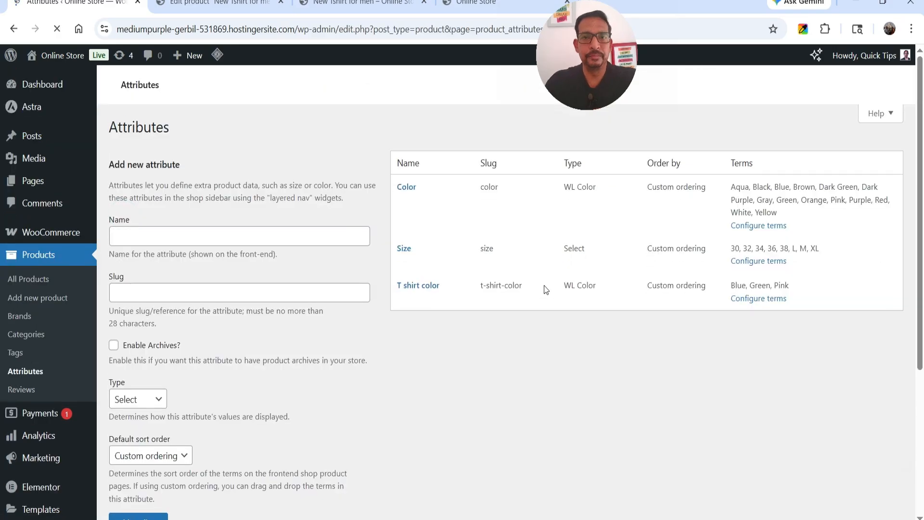
Add a new product attribute named image with the type WL Image
left_click(171, 242)
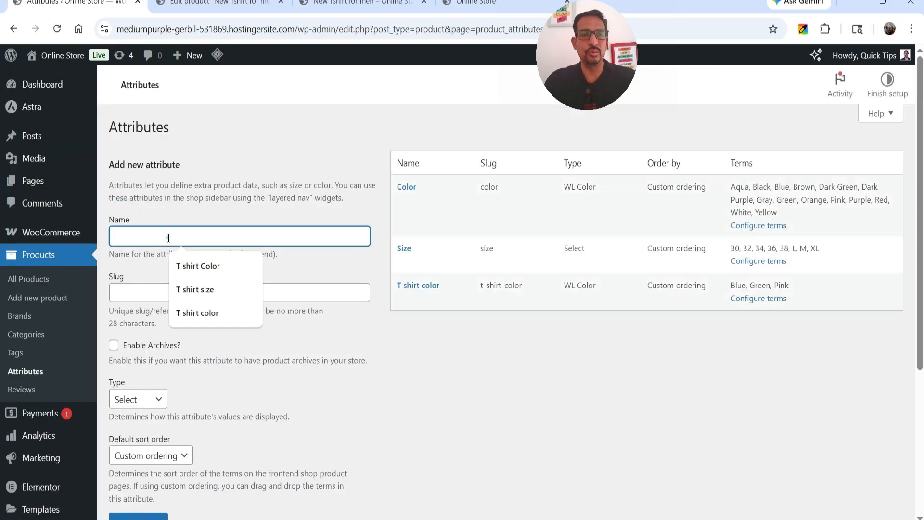
type("image")
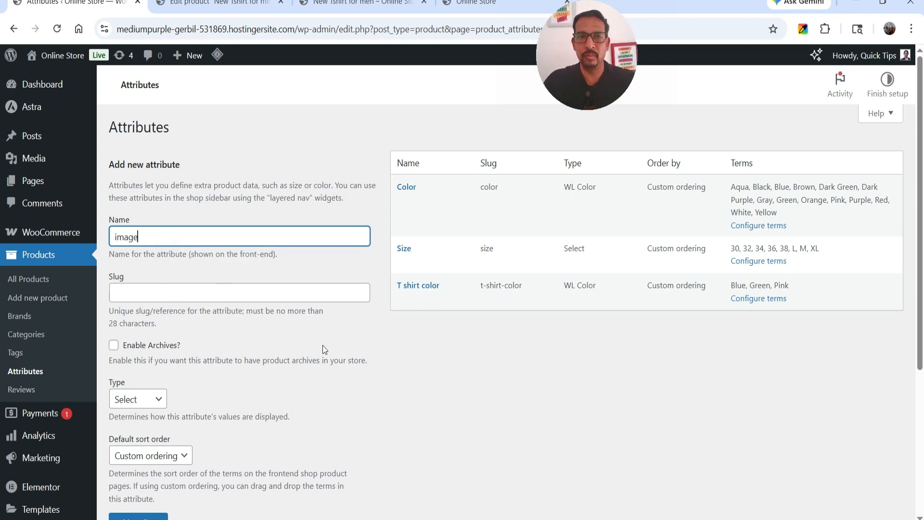
scroll(322, 345, "down", 3)
left_click(148, 278)
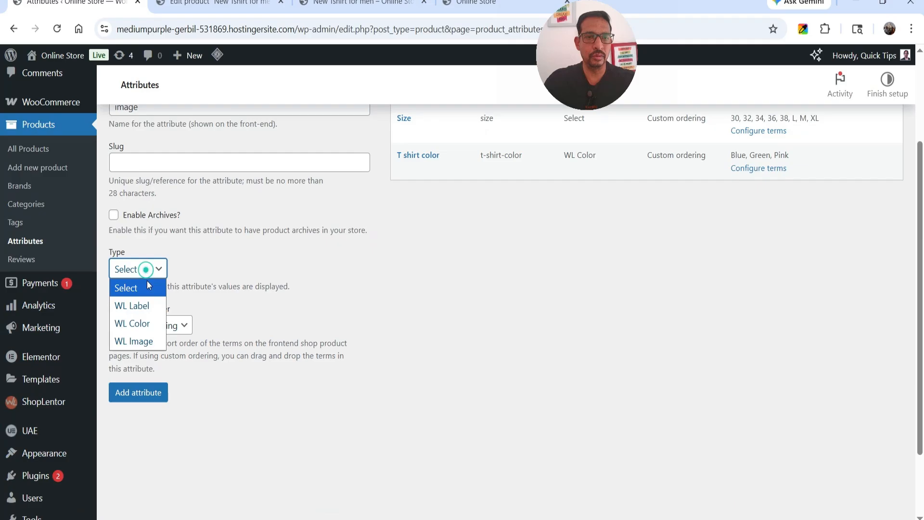
left_click(145, 345)
left_click(138, 392)
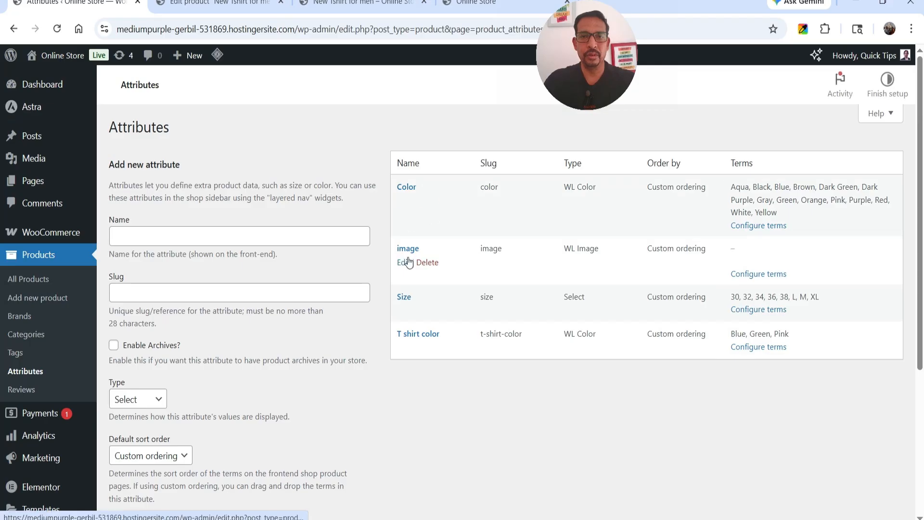
Configure the image attribute's terms by adding a term named Pink with tshirt3.jpg as its swatch image
left_click(756, 277)
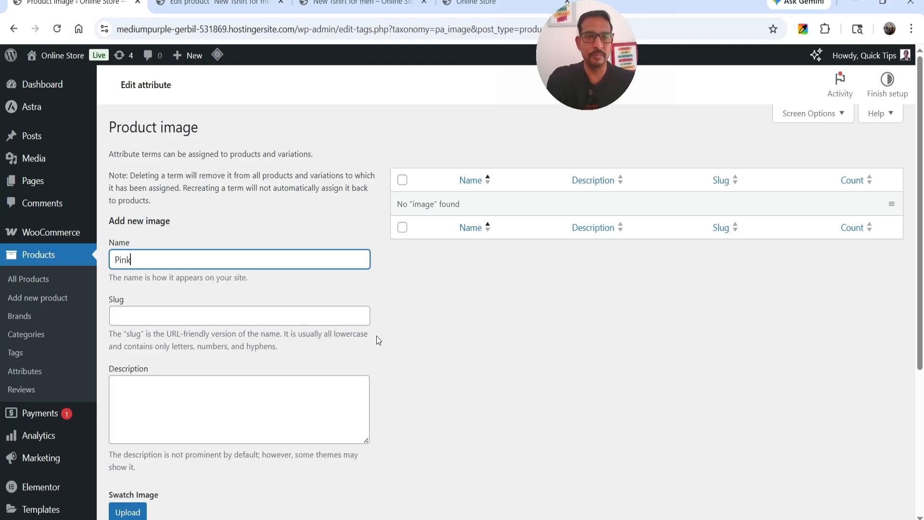
scroll(242, 345, "down", 3)
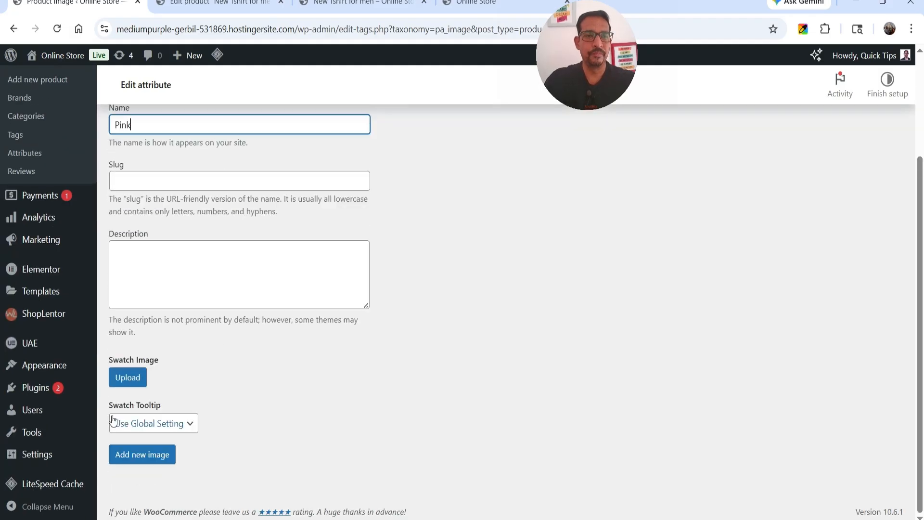
left_click(127, 378)
scroll(448, 245, "down", 5)
scroll(336, 314, "down", 5)
left_click(329, 198)
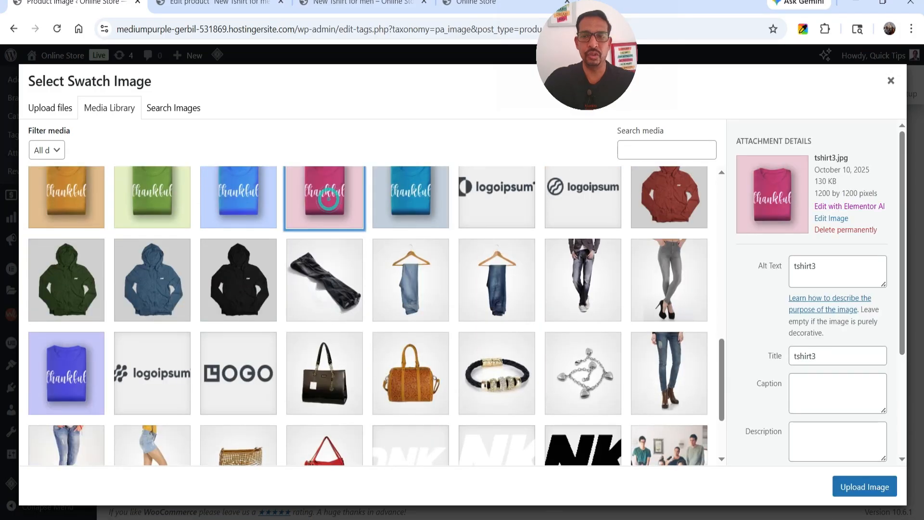
left_click(865, 486)
scroll(290, 359, "down", 3)
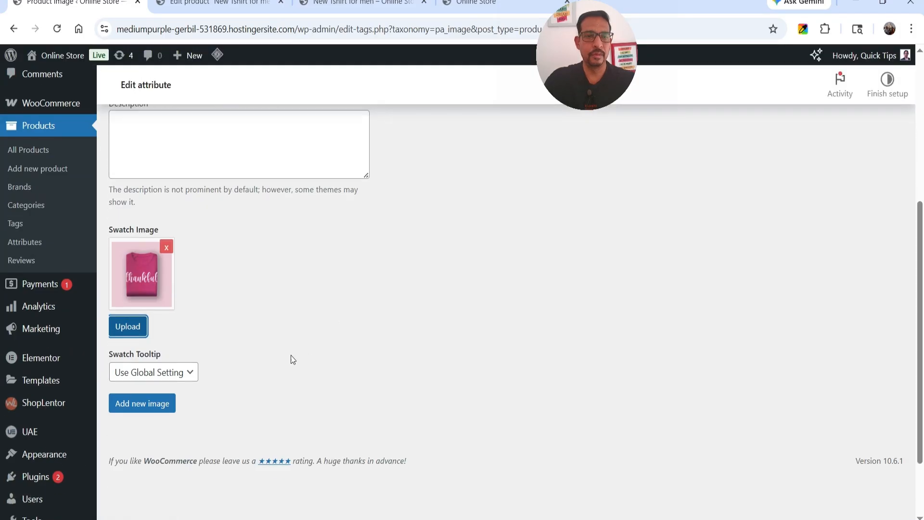
left_click(143, 409)
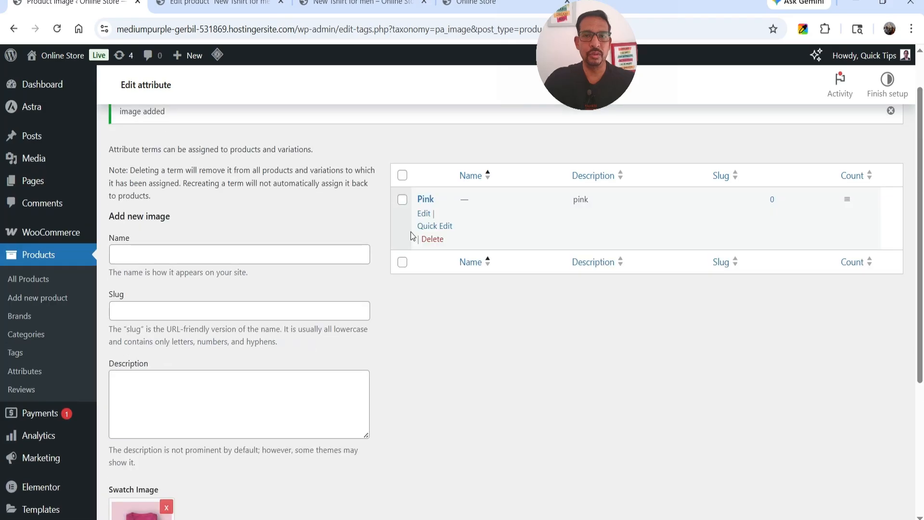
Add a term named blue with tshirt4.jpg as its swatch image and reload the terms list
scroll(188, 205, "up", 1)
left_click(150, 313)
type("blu")
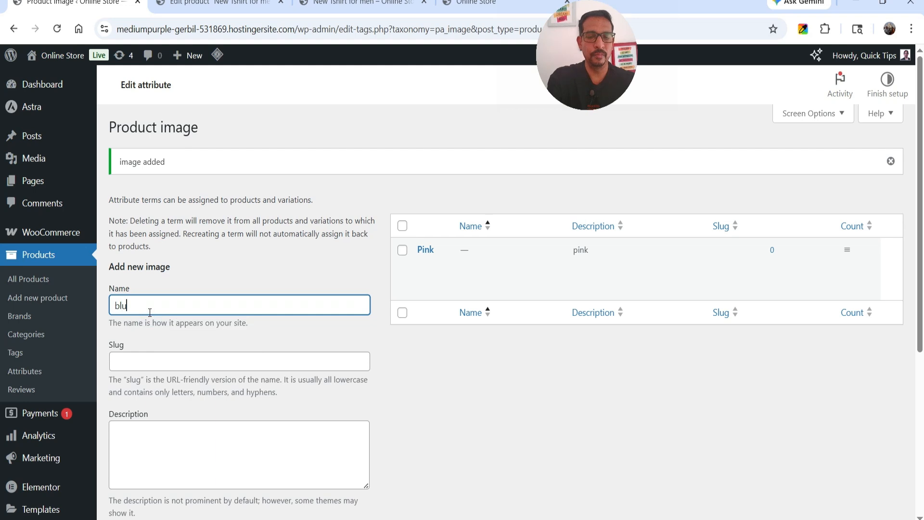
type("e")
scroll(150, 312, "down", 4)
left_click(128, 378)
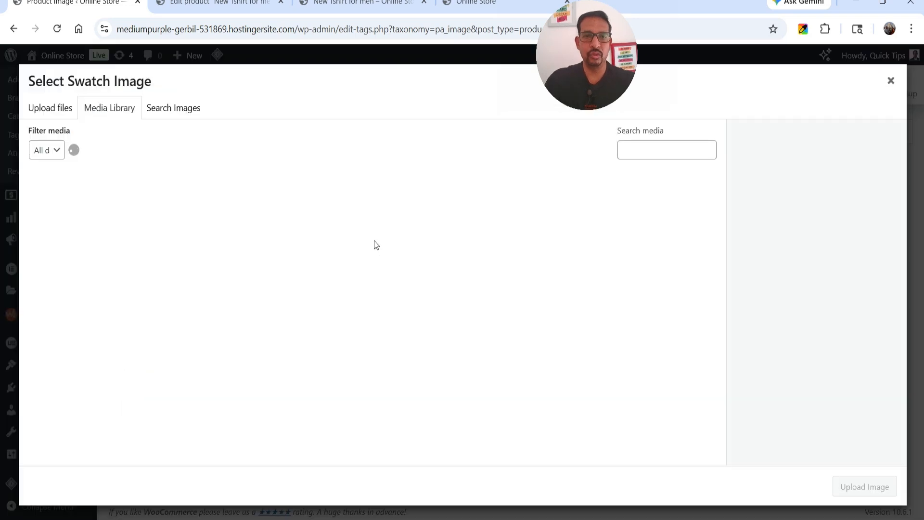
scroll(278, 248, "down", 9)
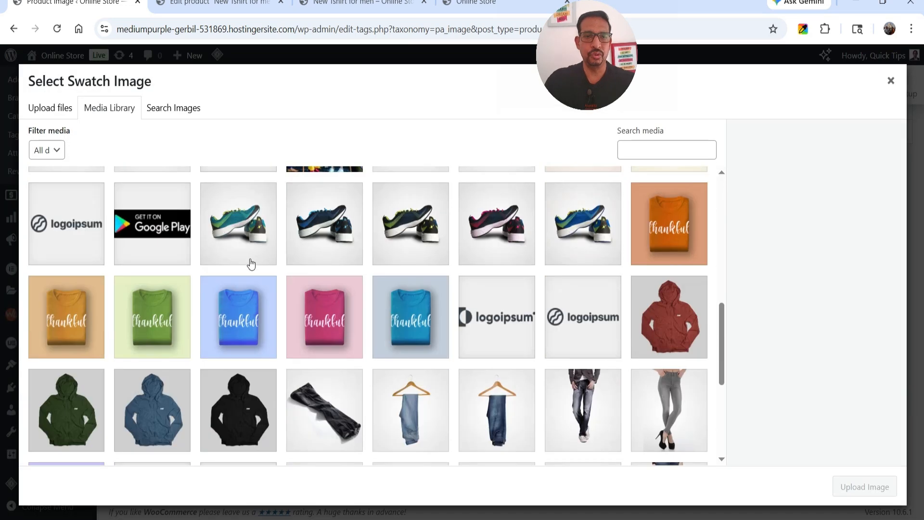
scroll(251, 263, "down", 2)
left_click(217, 266)
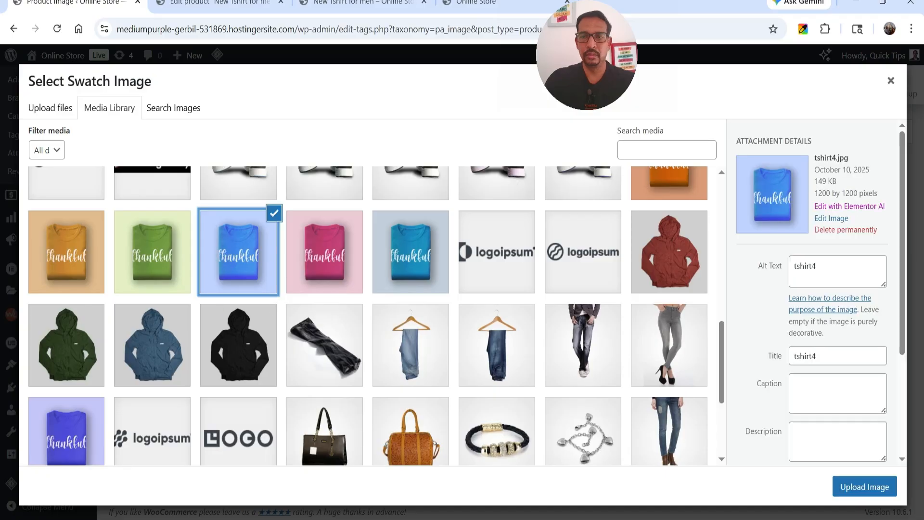
left_click(864, 486)
scroll(283, 349, "down", 3)
left_click(135, 403)
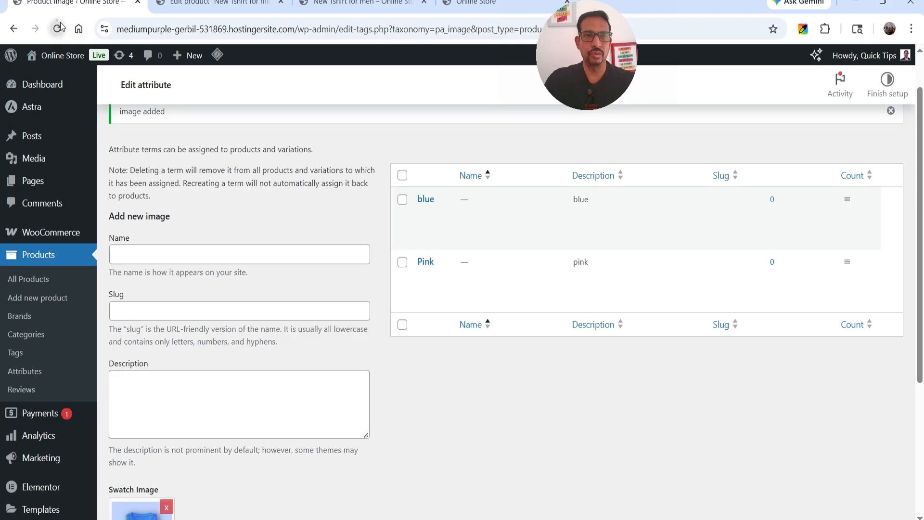
left_click(58, 28)
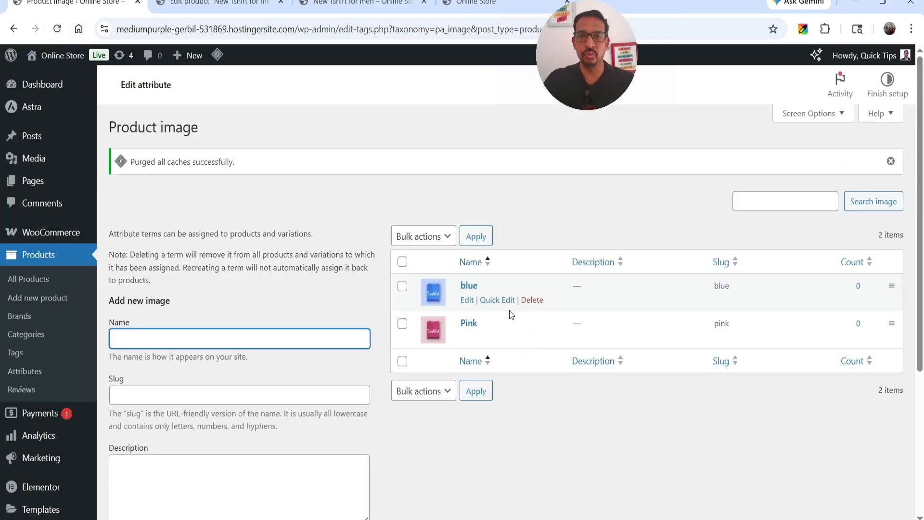
Start a new product in a separate browser tab and name it New Tshirts For Women
left_click(57, 302)
right_click(56, 298)
left_click(129, 313)
left_click(215, 3)
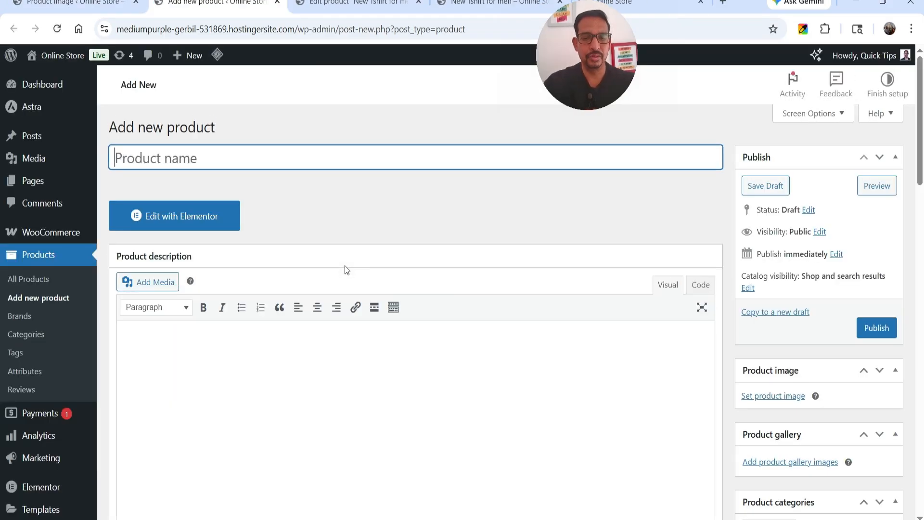
type("New Tshirts For Wome")
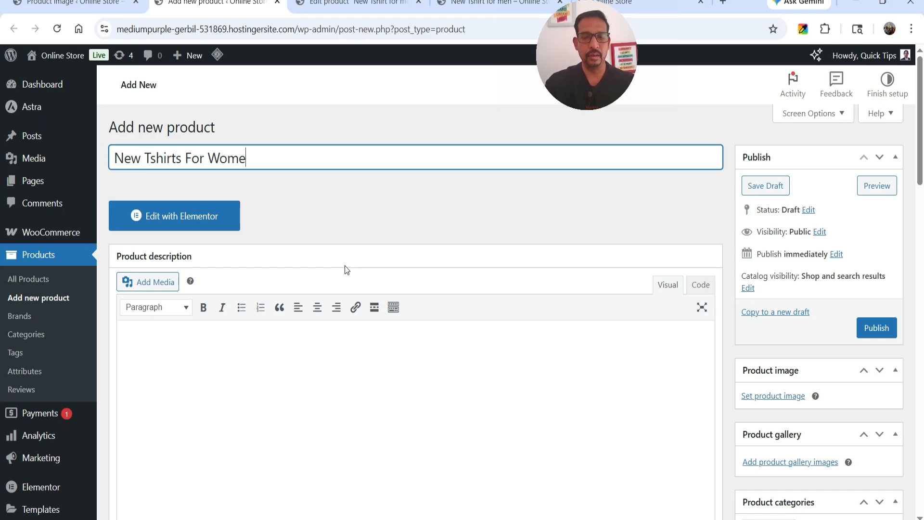
Fill both the product description and the short description with the placeholder paragraph beginning "Nam nec tellus a odio tincidunt"
left_click(304, 349)
type("Nam nec tellus a odio tincidunt auctor a ornare odio. Sed non mauris vitae erat consequat auctor eu in elit. Class aptent taciti sociosqu ad litora torquent per conubia nostra, per inceptos himenaeos. Mauris in erat justo. Nullam ac urna eu felis dapibus condimentum sit amet a augue. Sed non neque elit sed.")
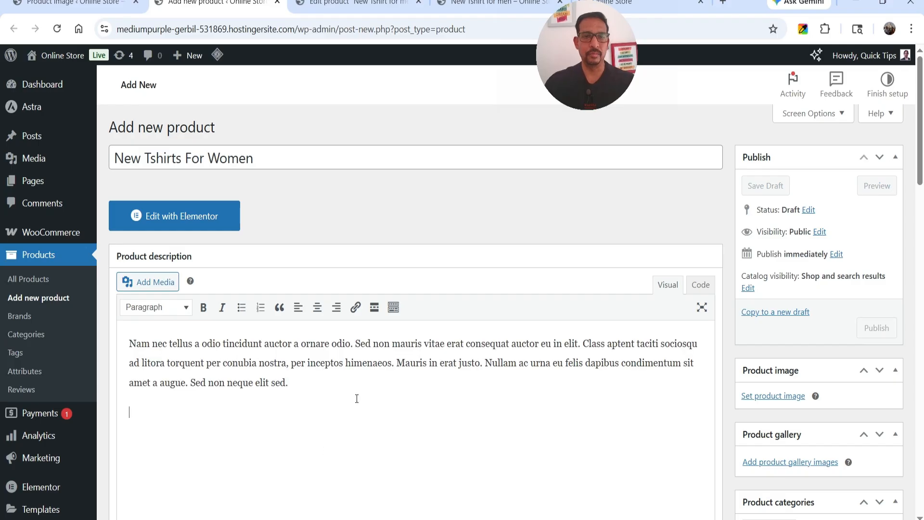
scroll(383, 356, "down", 5)
scroll(365, 350, "down", 8)
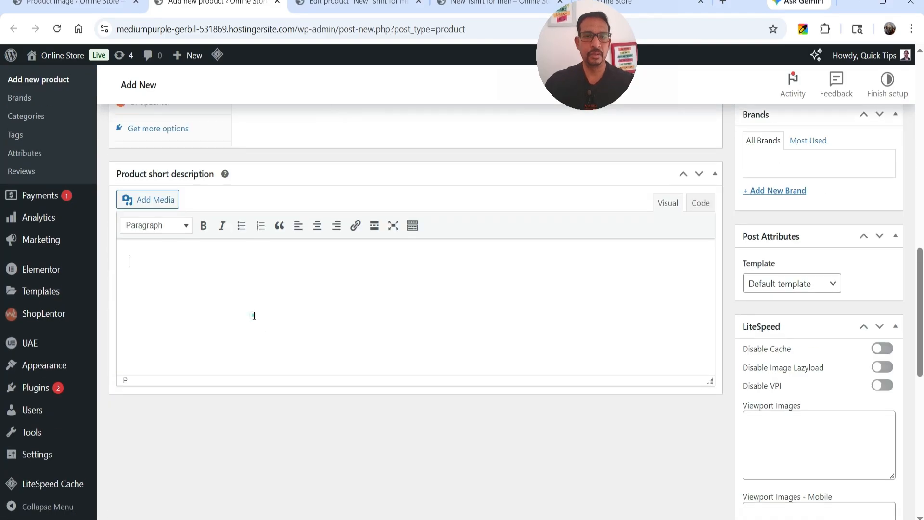
type("Nam nec tellus a odio tincidunt auctor a ornare odio. Sed non mauris vitae erat consequat auctor eu in elit. Class aptent taciti sociosqu ad litora torquent per conubia nostra, per inceptos himenaeos. Mauris in erat justo. Nullam ac urna eu felis dapibus condimentum sit amet a augue. Sed non neque elit.")
Set the product type to Variable product
scroll(312, 365, "up", 8)
left_click(257, 213)
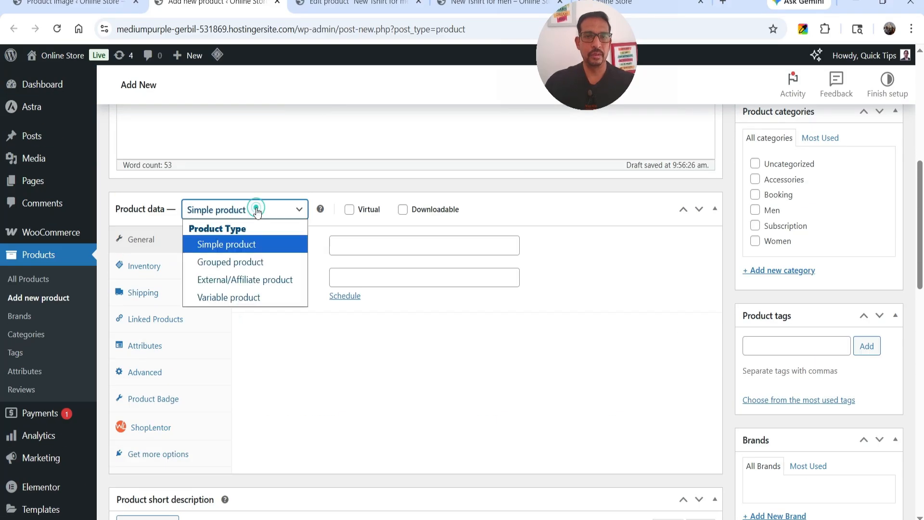
left_click(264, 296)
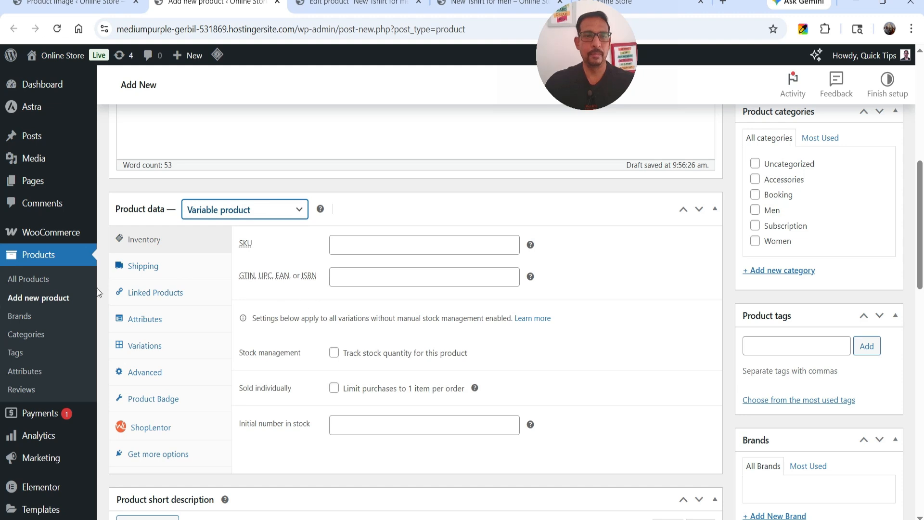
Add the existing image attribute to the product with the values blue and Pink, and save the attributes
left_click(159, 318)
scroll(499, 215, "down", 4)
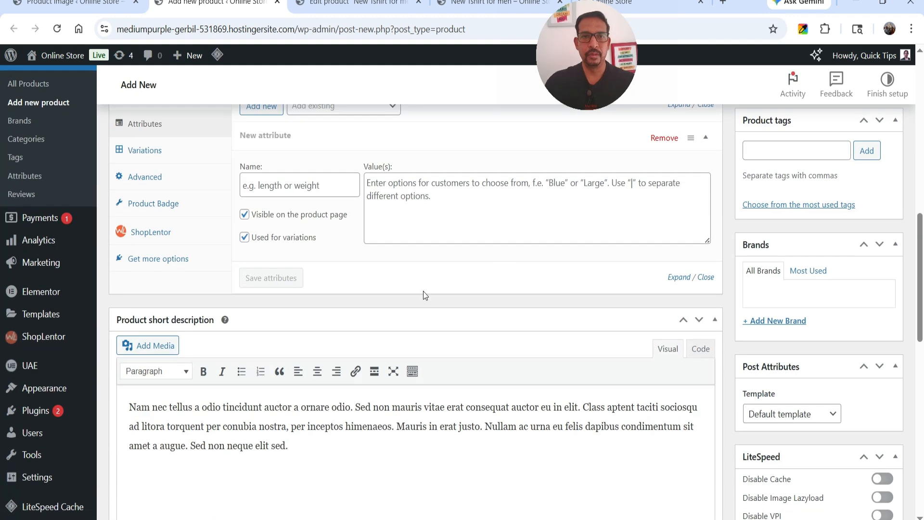
scroll(424, 294, "up", 3)
left_click(355, 236)
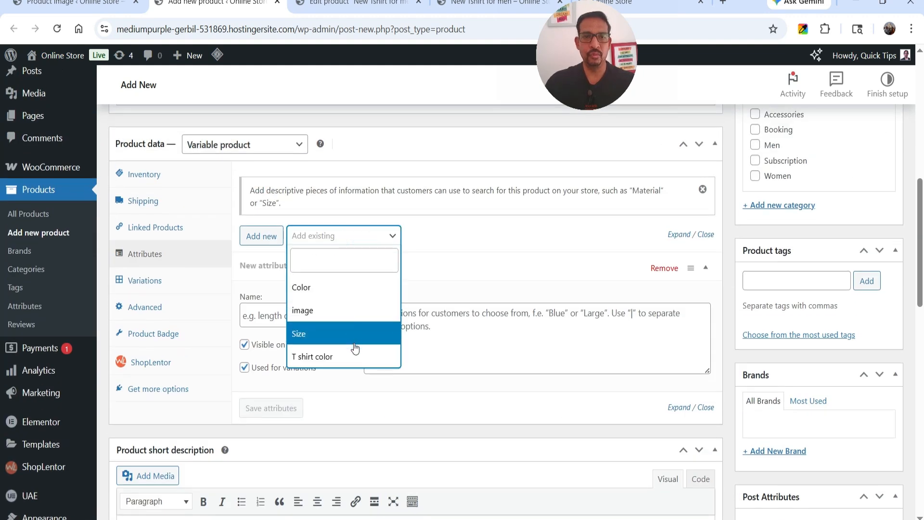
left_click(352, 308)
left_click(408, 320)
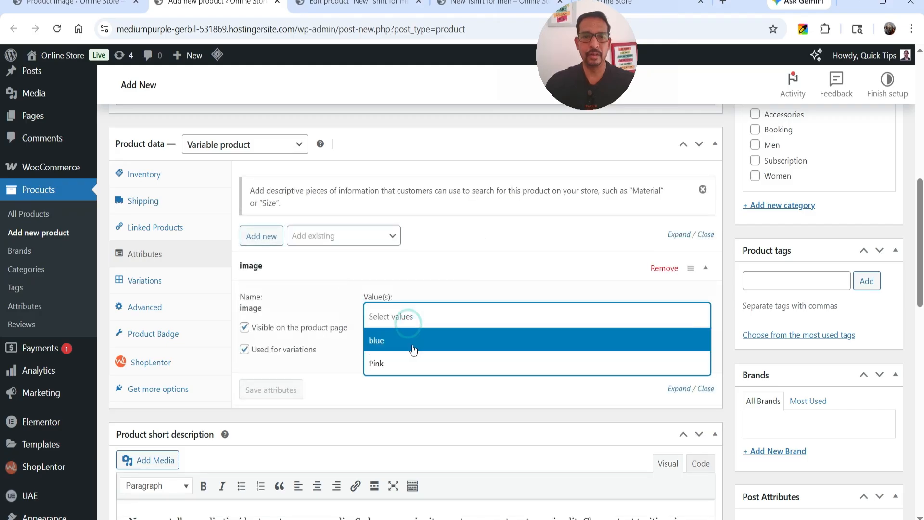
left_click(413, 349)
left_click(428, 316)
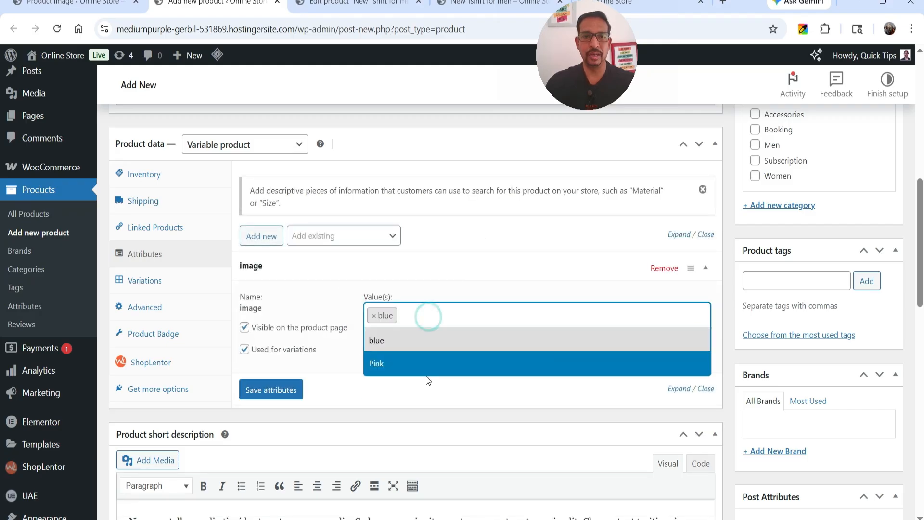
left_click(426, 370)
left_click(285, 390)
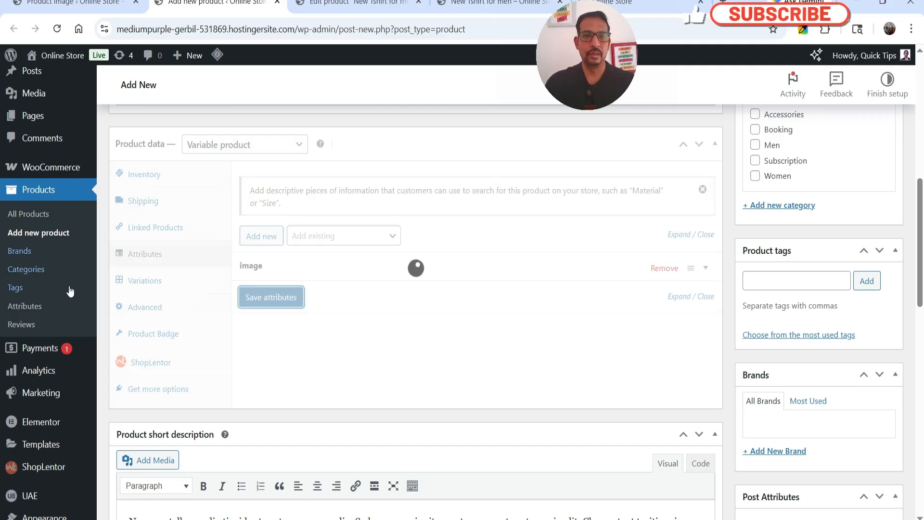
Generate the product variations from the image attribute
left_click(147, 281)
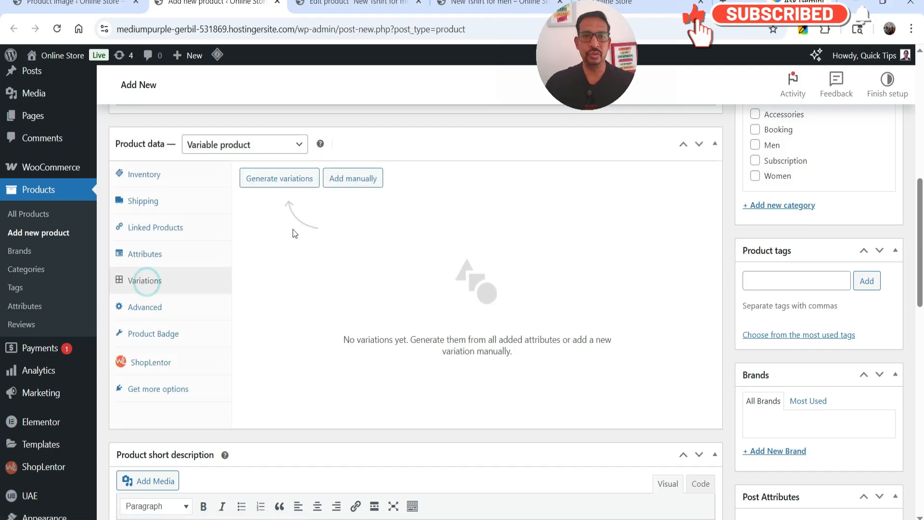
left_click(288, 180)
left_click(515, 139)
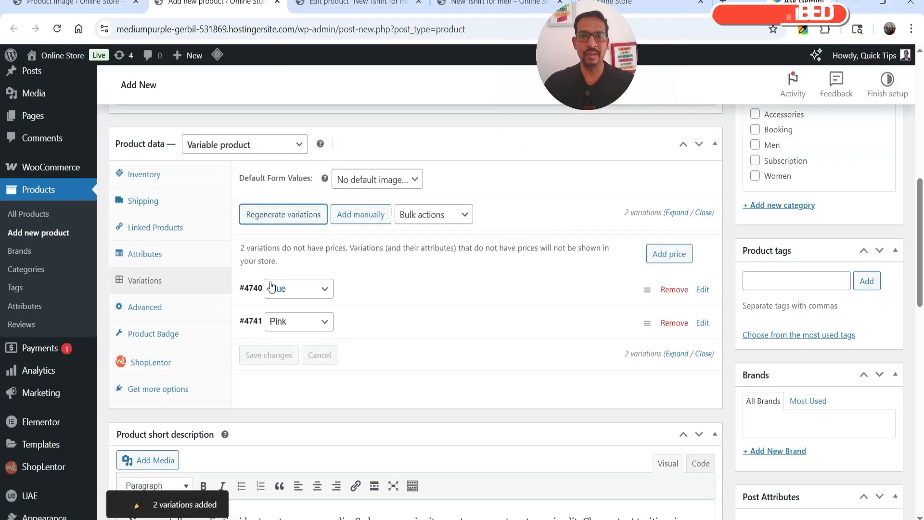
Set the blue T-shirt picture from the media library as the blue variation's image
left_click(414, 291)
left_click(282, 380)
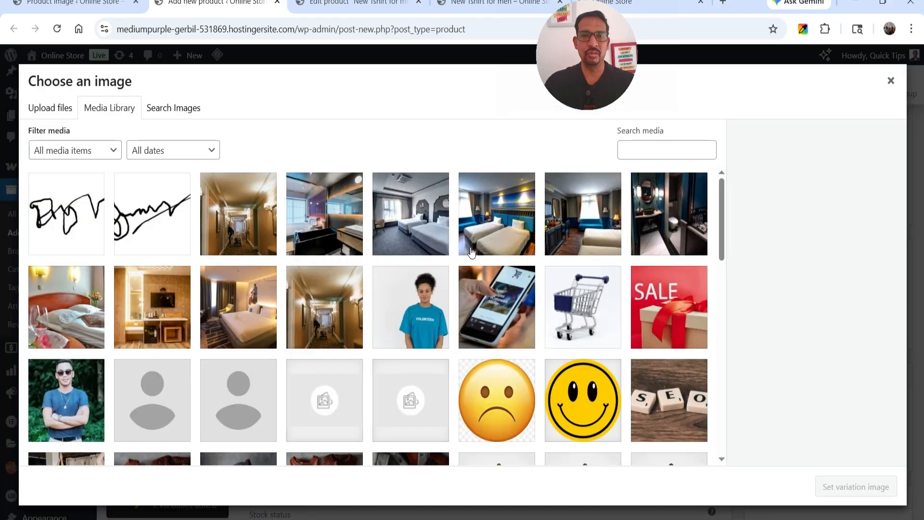
scroll(471, 251, "down", 15)
left_click(265, 330)
left_click(849, 487)
Set the pink T-shirt picture from the media library as the Pink variation's image
scroll(458, 351, "down", 10)
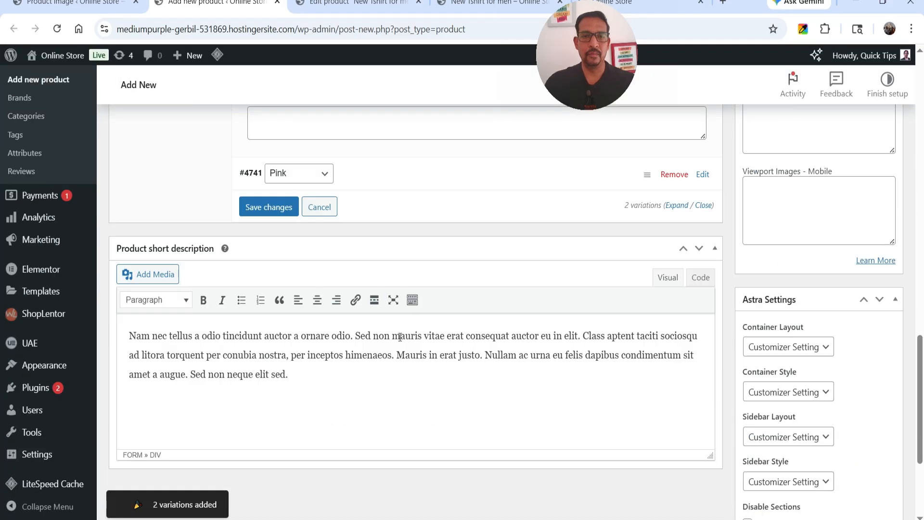
left_click(420, 179)
left_click(296, 254)
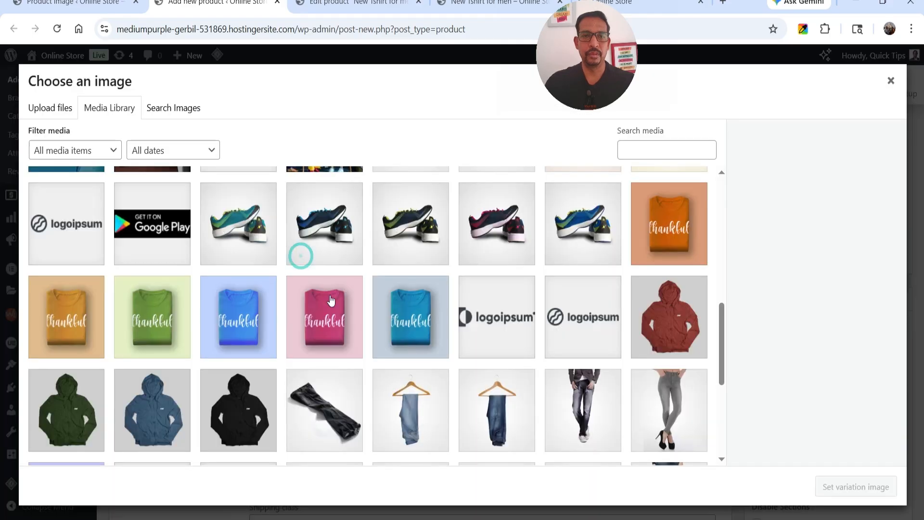
left_click(330, 295)
left_click(884, 487)
Set the regular price of both the blue and Pink variations to $50
scroll(366, 361, "up", 5)
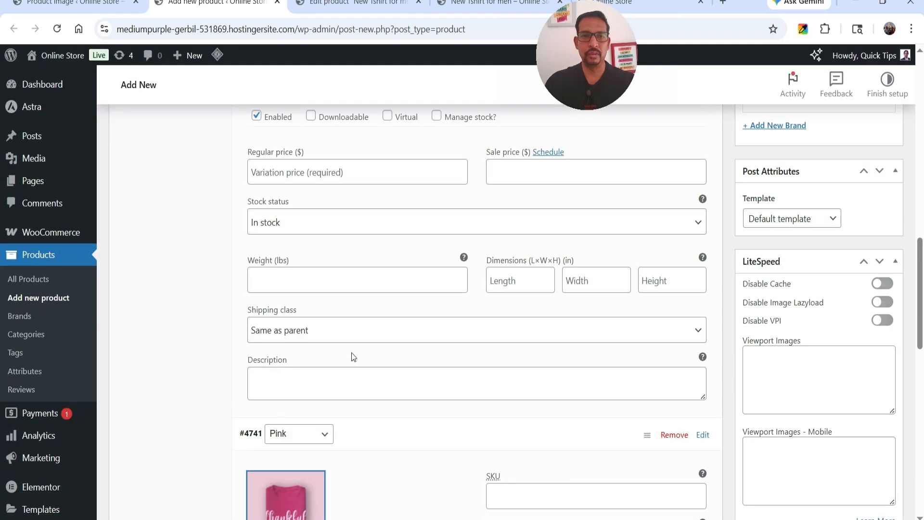
left_click(295, 171)
type("50")
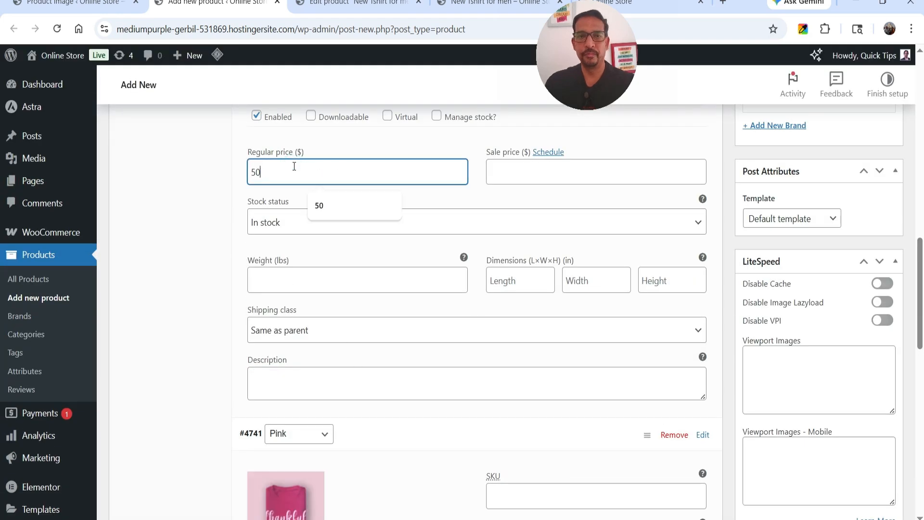
scroll(294, 193, "down", 5)
left_click(294, 385)
type("50")
Assign the product to the Women category and set tshirt6.jpg as its product image
scroll(840, 313, "up", 10)
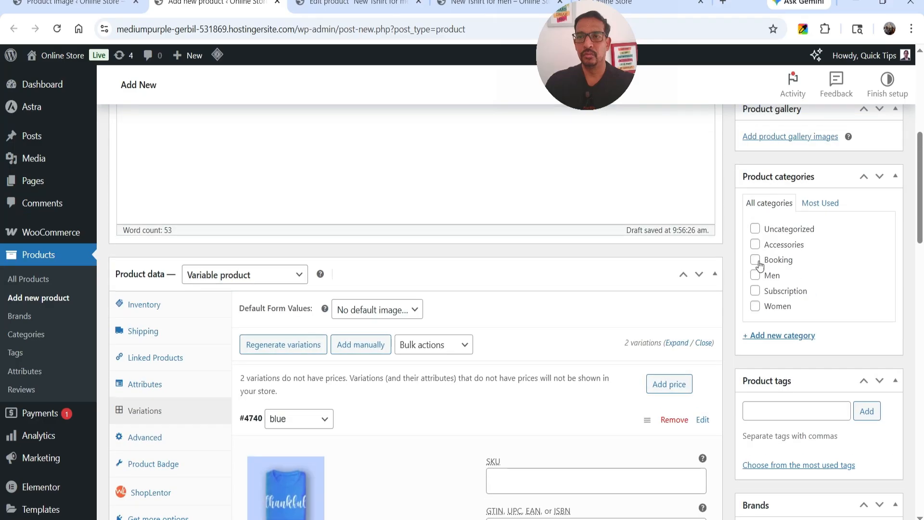
scroll(789, 313, "up", 5)
left_click(763, 264)
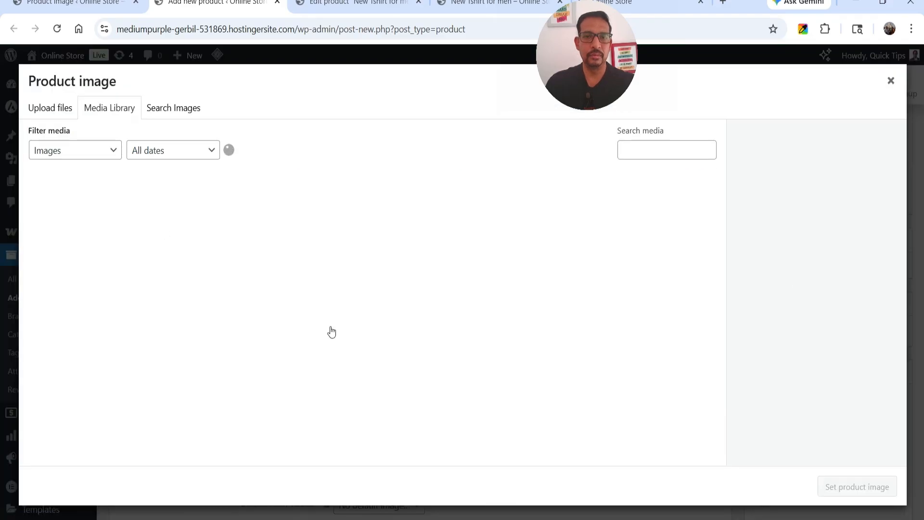
scroll(421, 295, "down", 6)
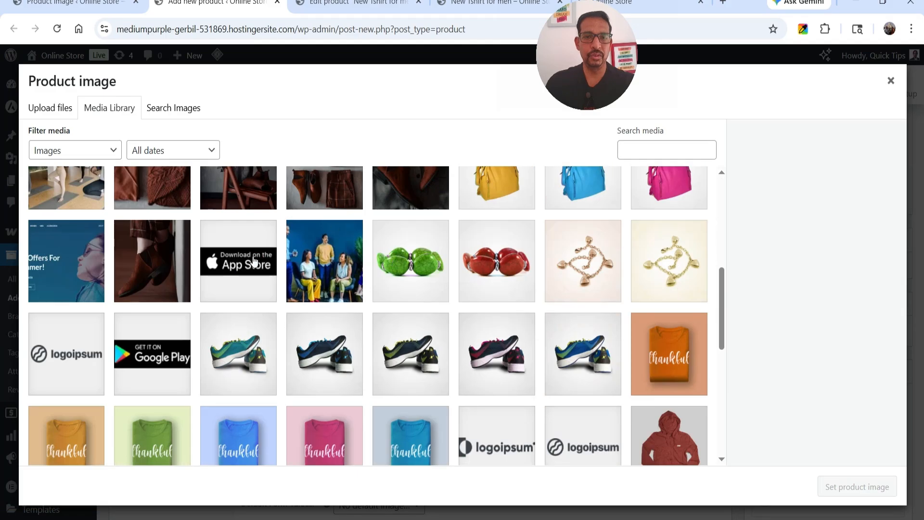
scroll(254, 261, "down", 3)
left_click(70, 308)
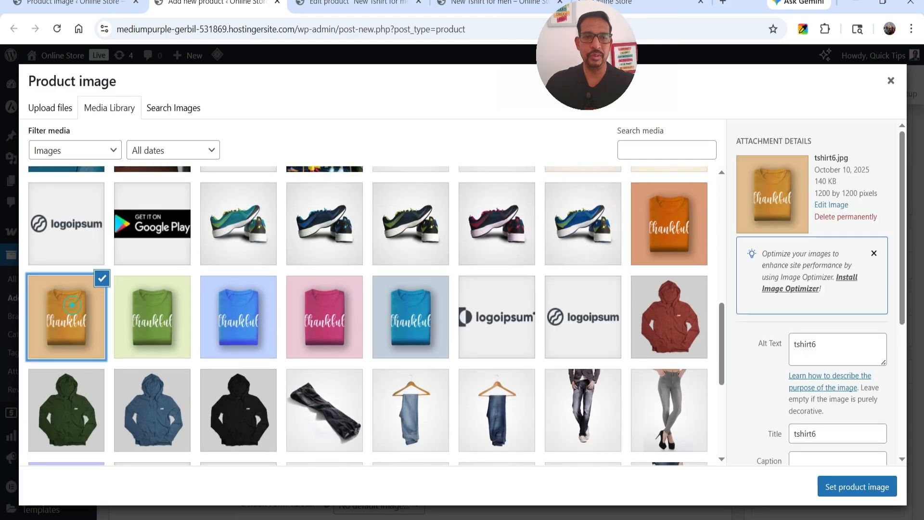
left_click(866, 488)
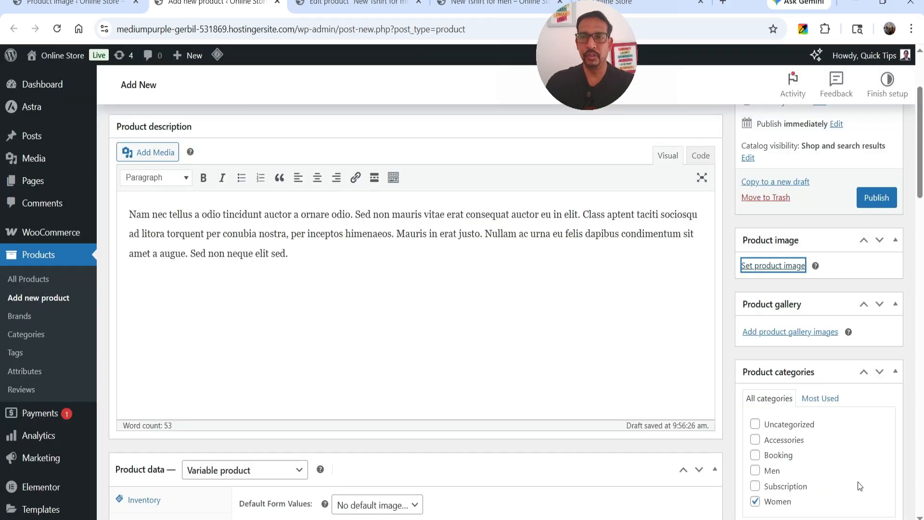
Publish the New Tshirts For Women product and open its store page
left_click(887, 207)
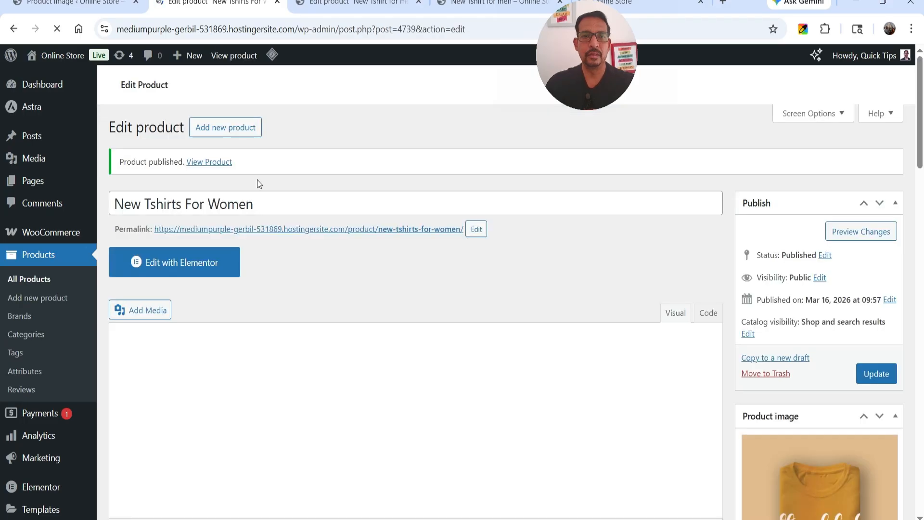
left_click(412, 231)
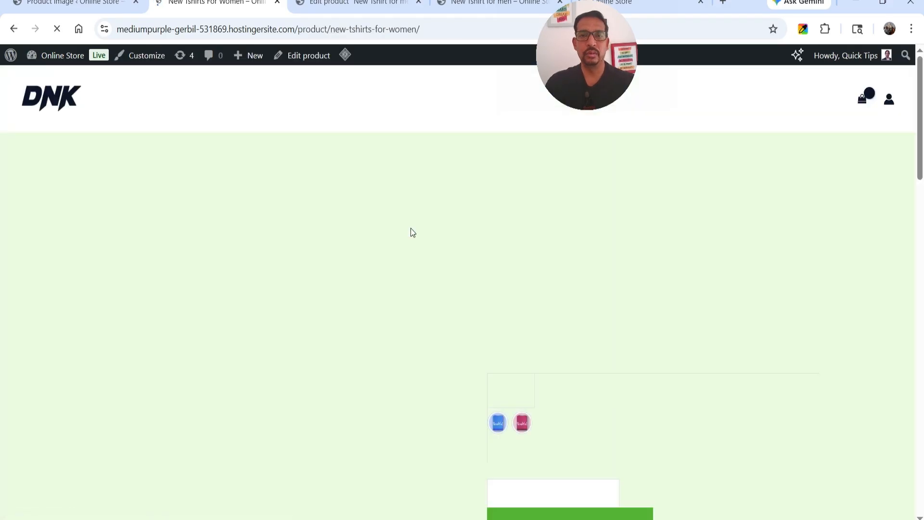
Preview the blue and Pink image swatches on the product page and select each one to test it
scroll(652, 238, "down", 5)
scroll(647, 245, "up", 1)
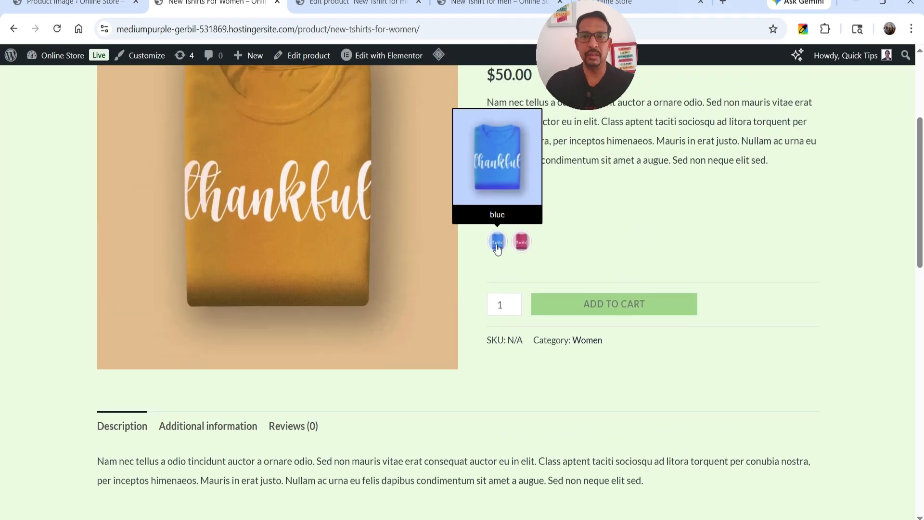
mouse_move(491, 245)
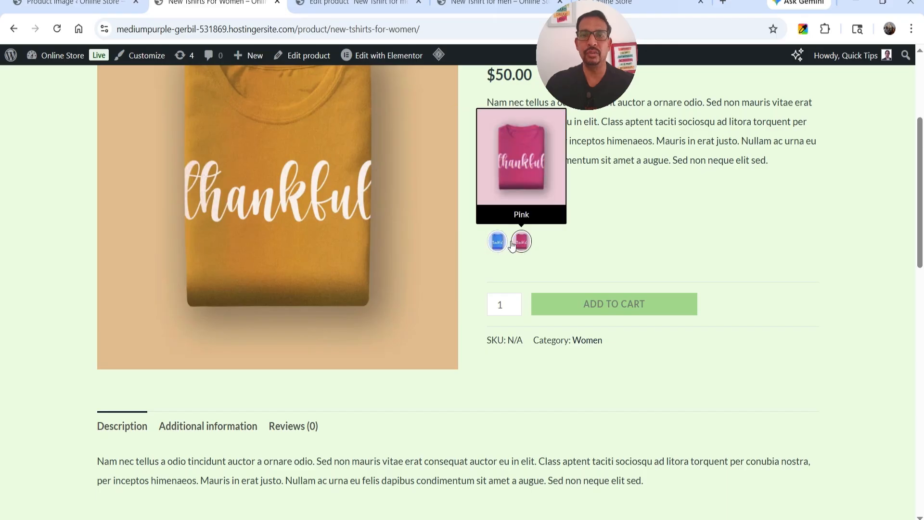
left_click(496, 242)
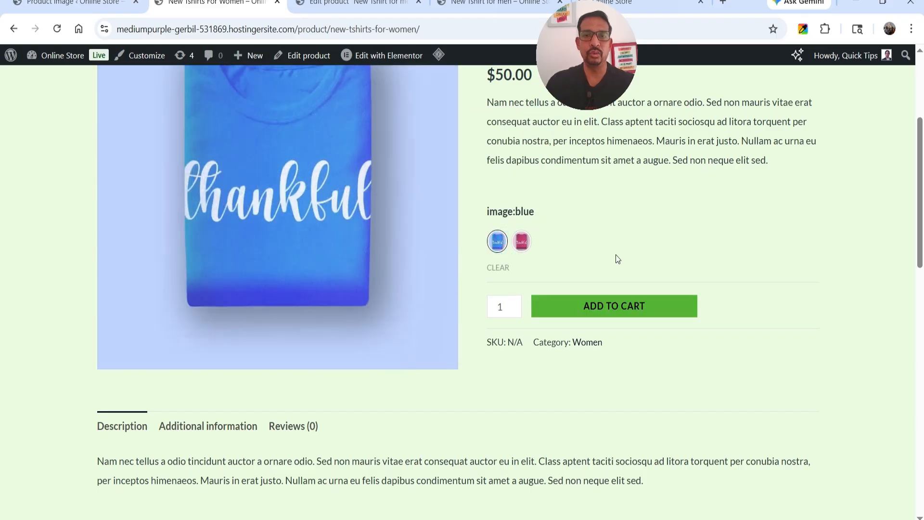
left_click(521, 242)
scroll(529, 245, "up", 1)
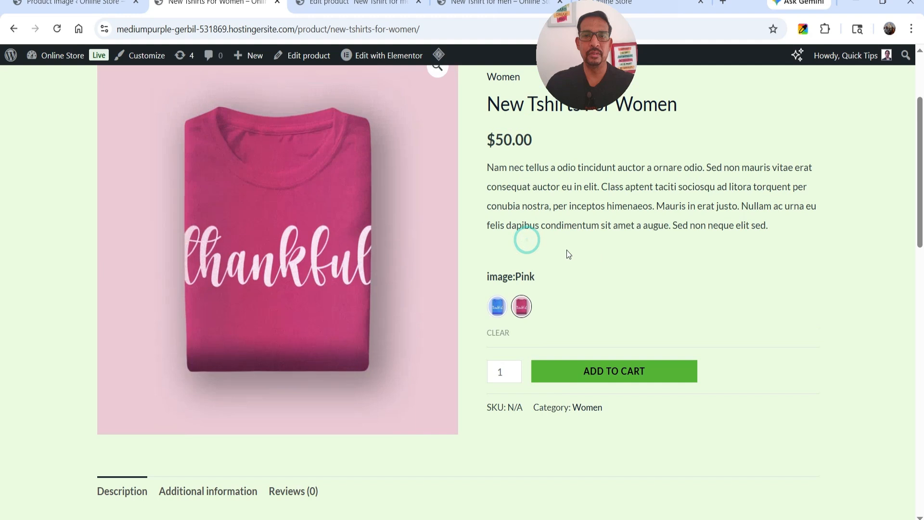
Select the blue and Pink image swatches in turn on the product page, and open the store's Women category
left_click(498, 306)
left_click(521, 306)
scroll(169, 154, "up", 2)
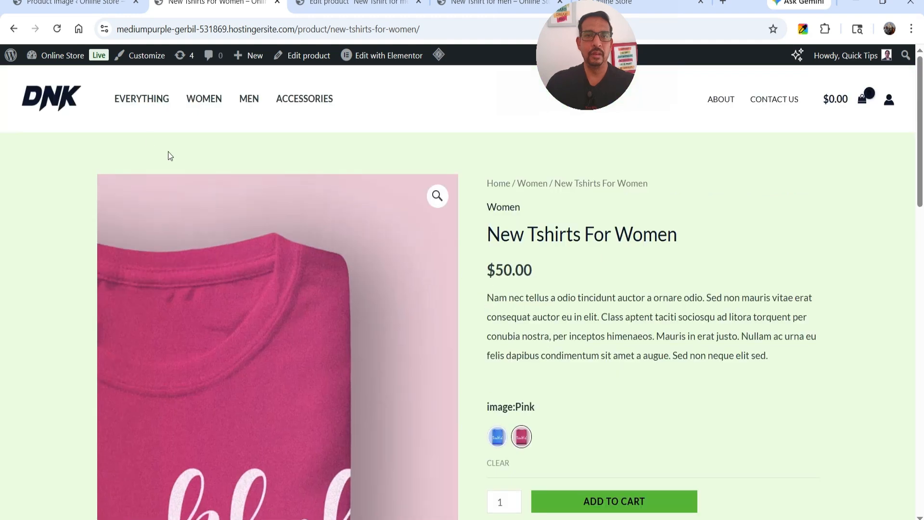
left_click(203, 106)
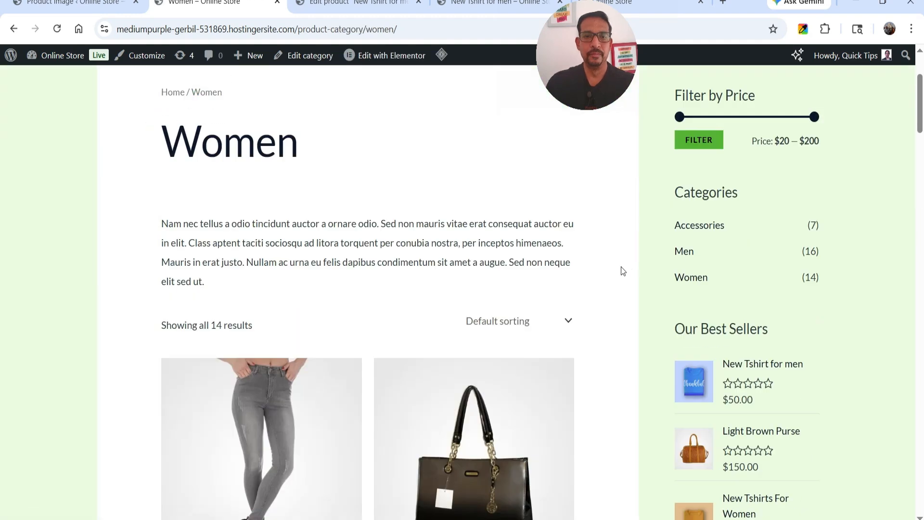
Find New Tshirts For Women in the category listing and test its image swatches by selecting Pink, clearing the selection, and selecting blue
scroll(577, 274, "down", 10)
scroll(555, 276, "down", 20)
scroll(556, 275, "up", 6)
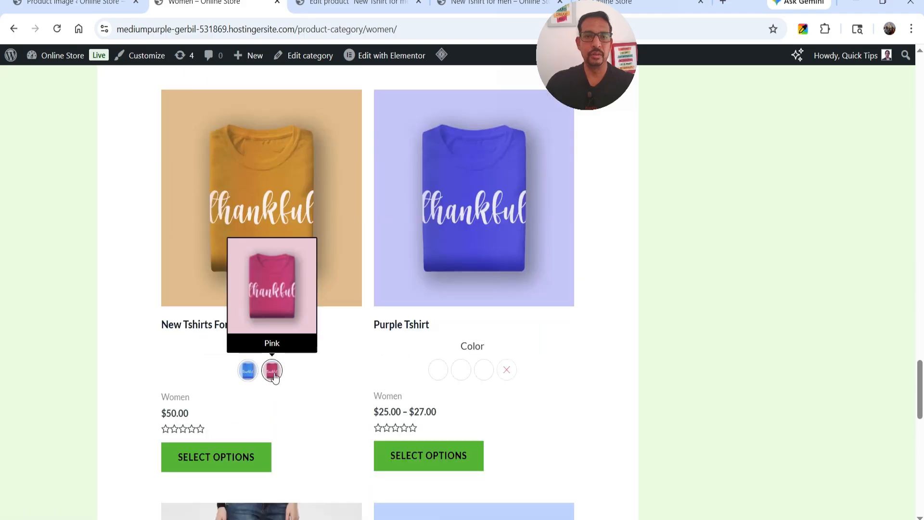
mouse_move(268, 372)
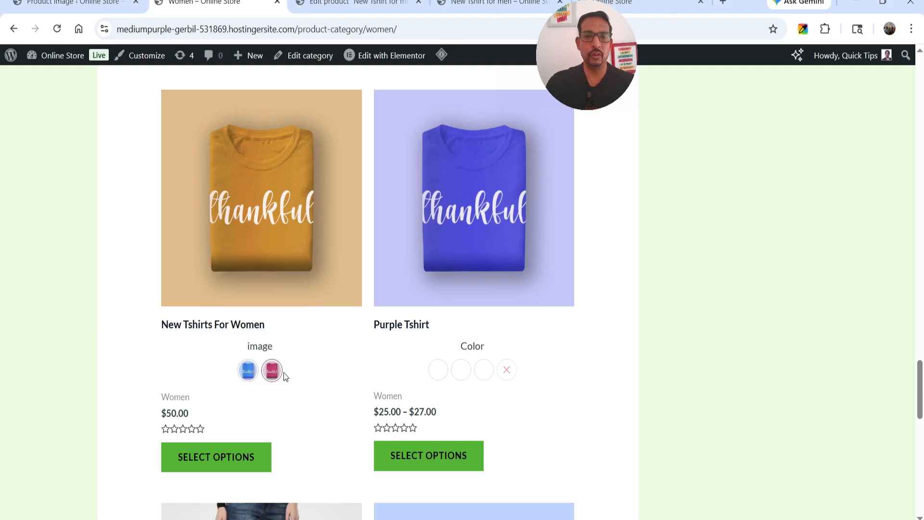
left_click(269, 375)
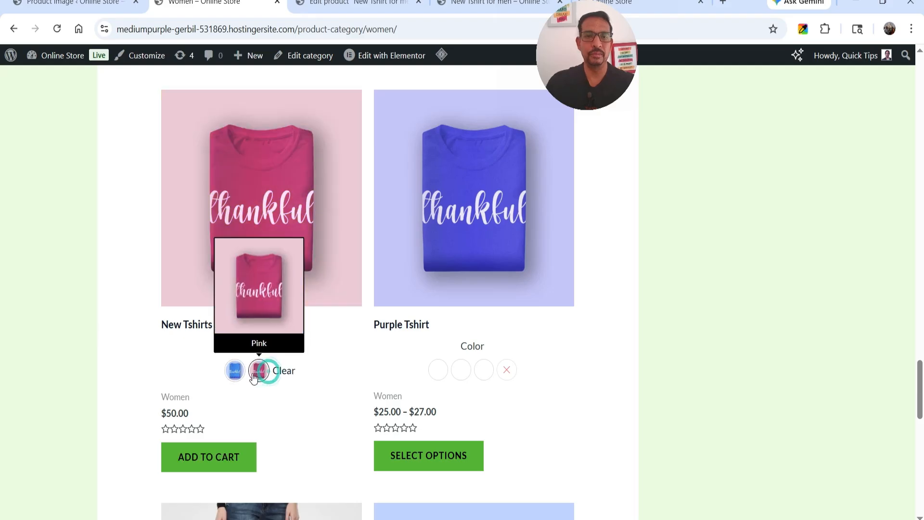
left_click(288, 372)
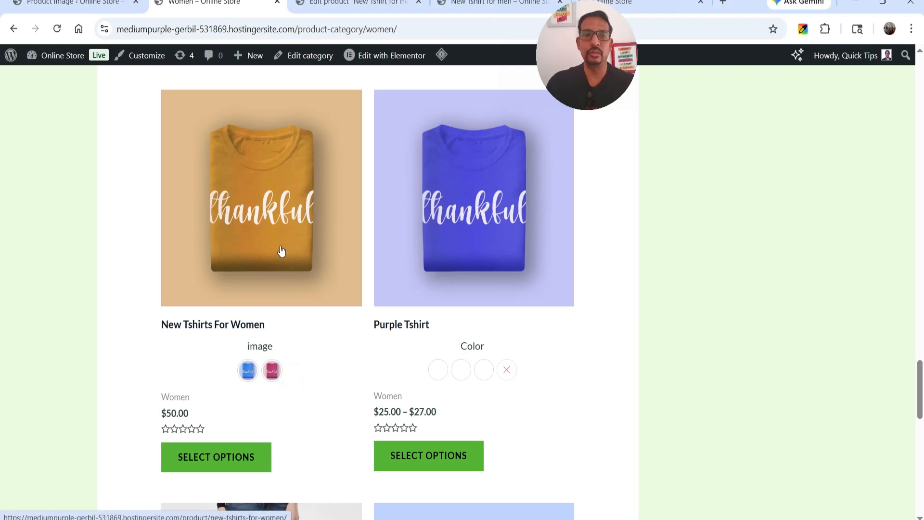
left_click(248, 372)
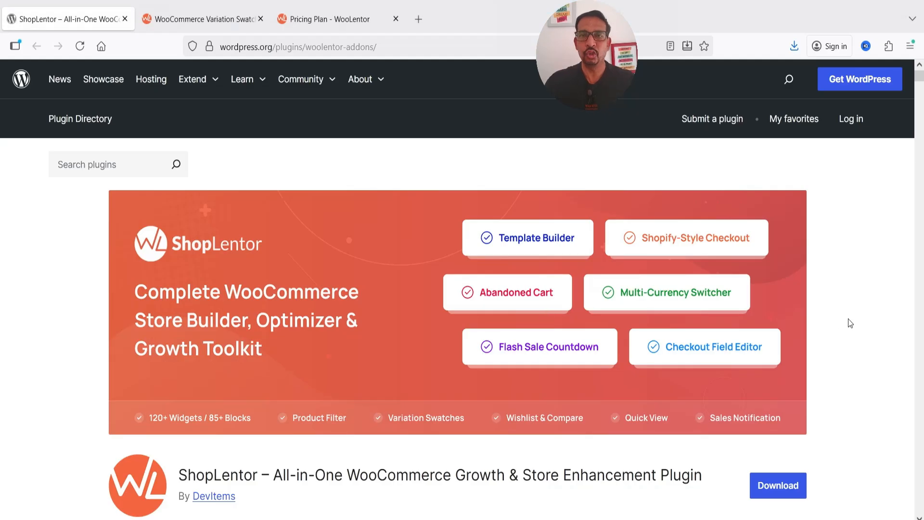
Look over the ShopLentor page in the WordPress plugin directory, and examine the plans on the ShopLentor pricing page
scroll(813, 299, "down", 5)
scroll(813, 299, "up", 5)
left_click(322, 19)
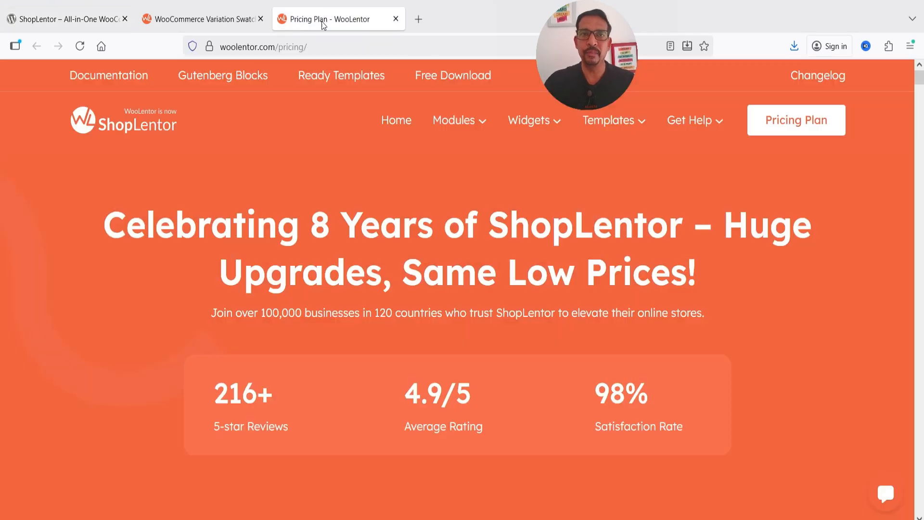
scroll(478, 167, "down", 5)
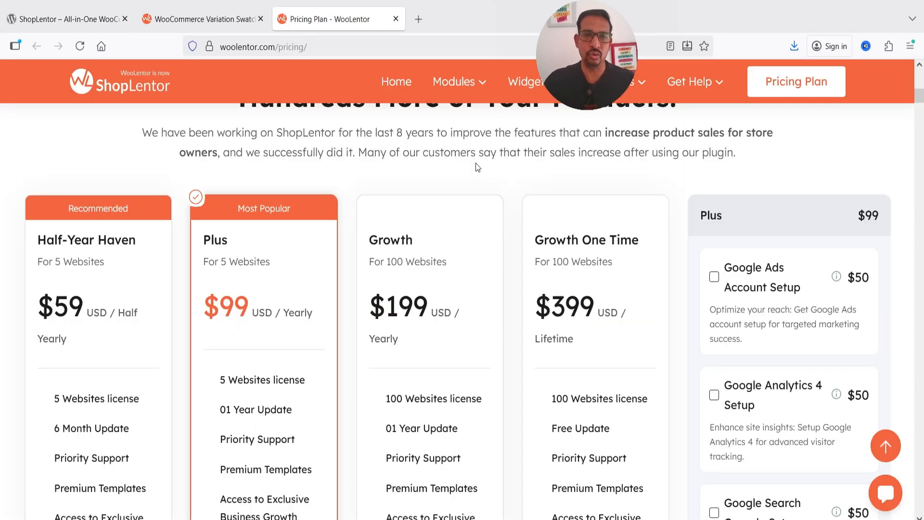